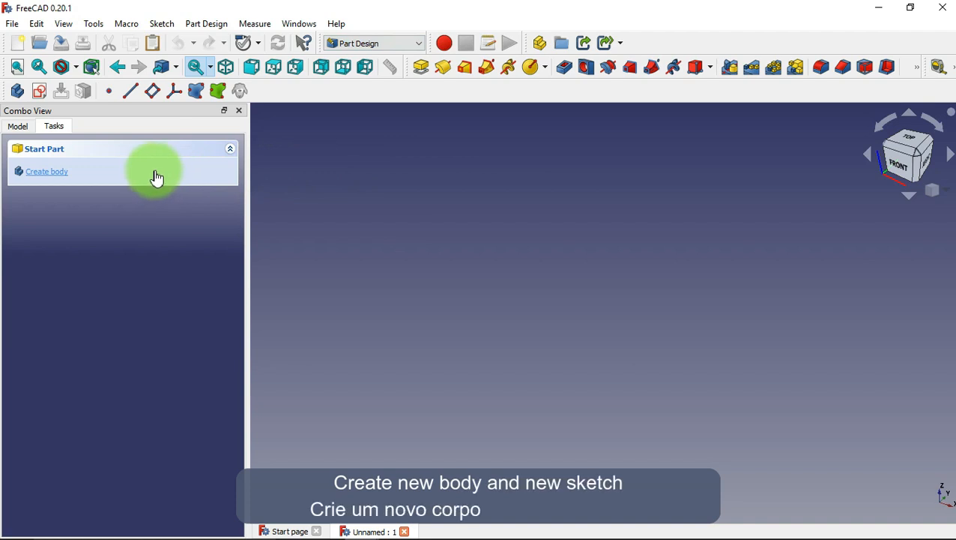
Create a new body and start a sketch on its YZ plane
{"action": "left_click", "coordinate": [156, 176]}
{"action": "left_click", "coordinate": [156, 177]}
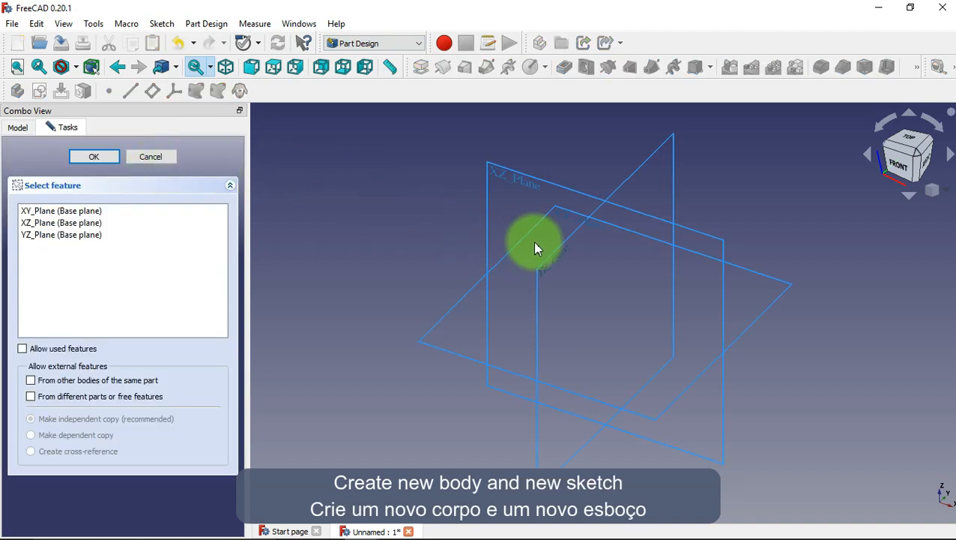
{"action": "left_click", "coordinate": [551, 262]}
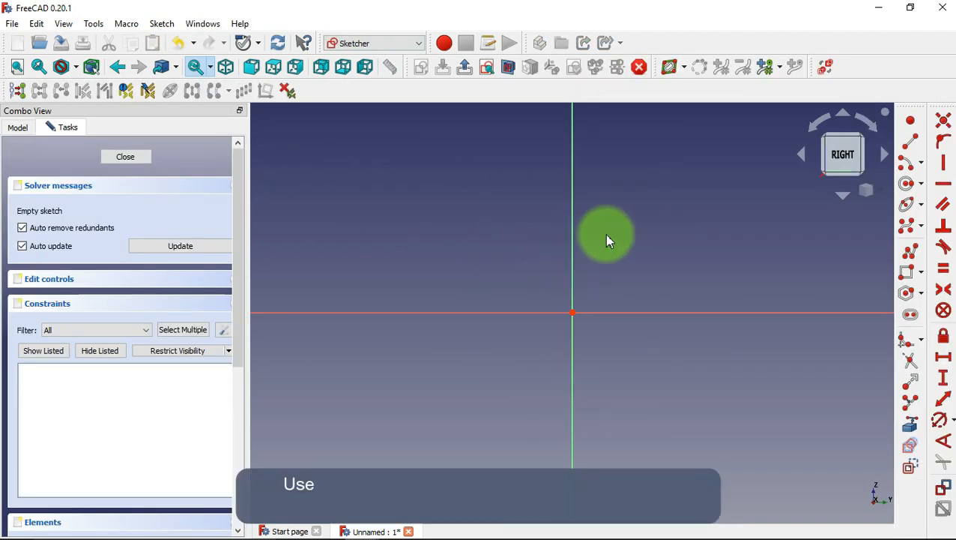
Sketch three circles above the origin: one about 18 mm across centred on the vertical axis, and one lower on each side of it
{"action": "left_click", "coordinate": [908, 184]}
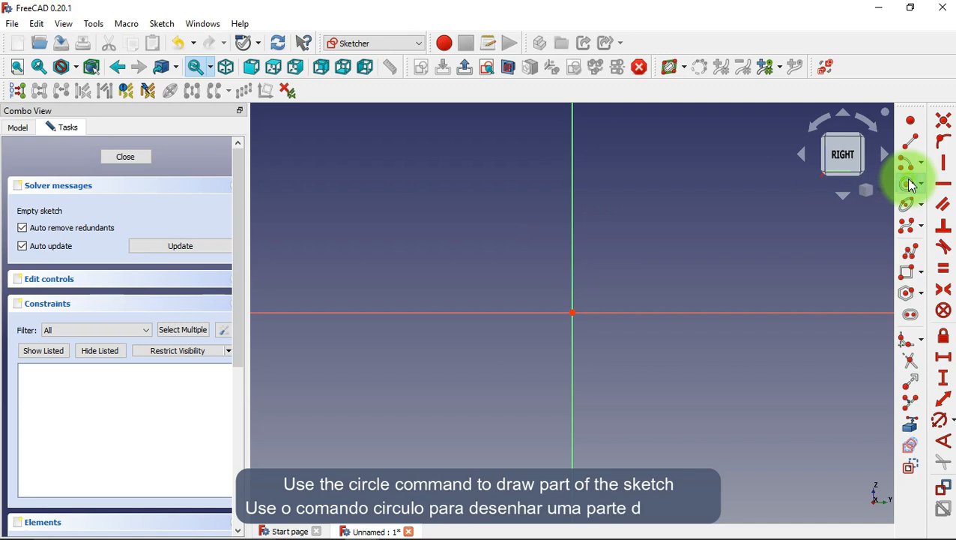
{"action": "left_click", "coordinate": [572, 160]}
{"action": "left_click", "coordinate": [603, 183]}
{"action": "left_click", "coordinate": [616, 204]}
{"action": "left_click", "coordinate": [644, 217]}
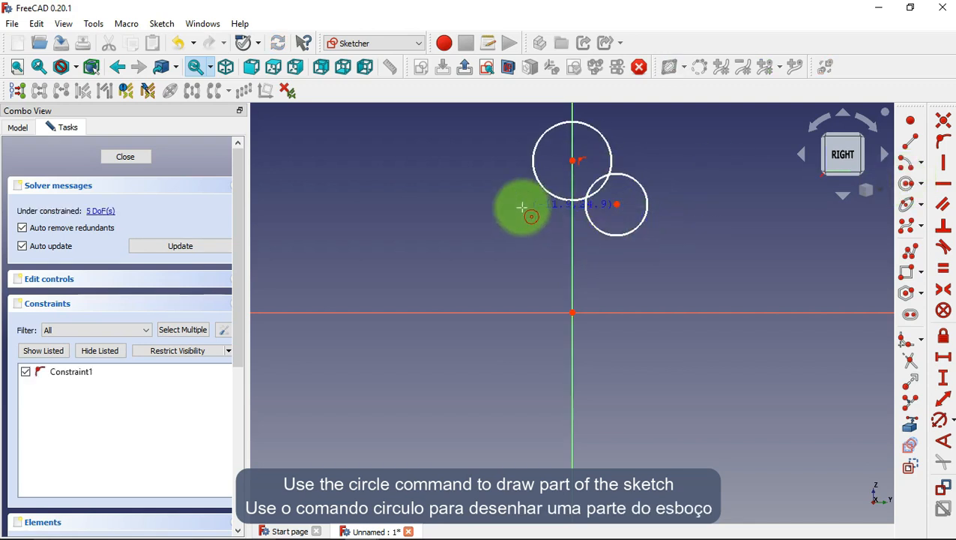
{"action": "left_click", "coordinate": [523, 211]}
{"action": "left_click", "coordinate": [561, 214]}
Draw a long horizontal line just below the three circles, crossing the vertical axis and extending past them on both sides
{"action": "left_click", "coordinate": [911, 141]}
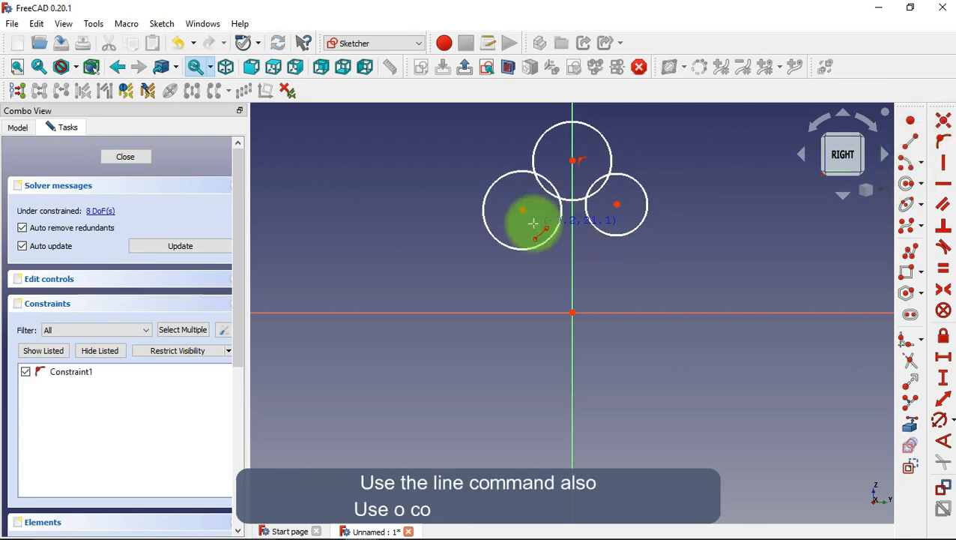
{"action": "left_click", "coordinate": [403, 260]}
{"action": "left_click", "coordinate": [766, 261]}
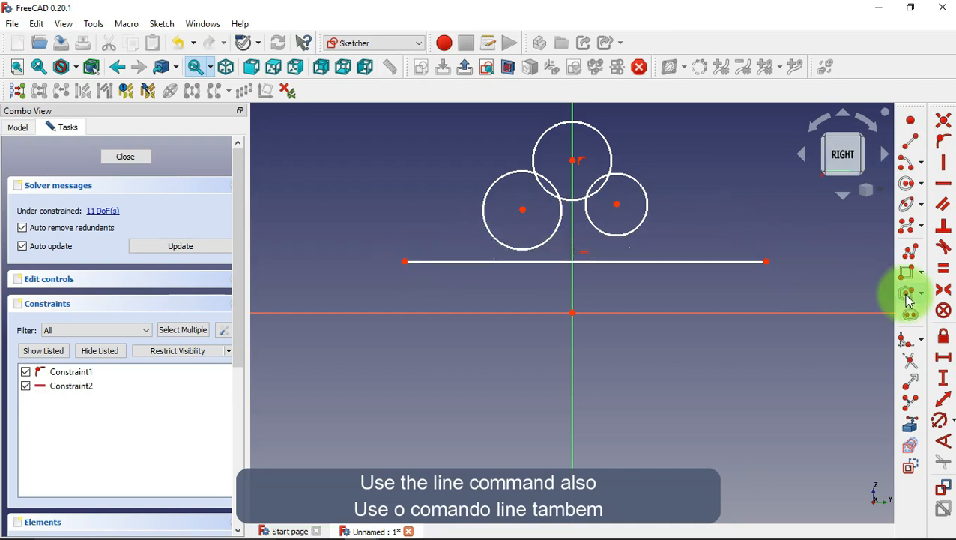
Apply tangent constraints between each lower circle and the upper circle, and between each lower circle and the horizontal line
{"action": "left_click", "coordinate": [944, 247]}
{"action": "left_click", "coordinate": [615, 159]}
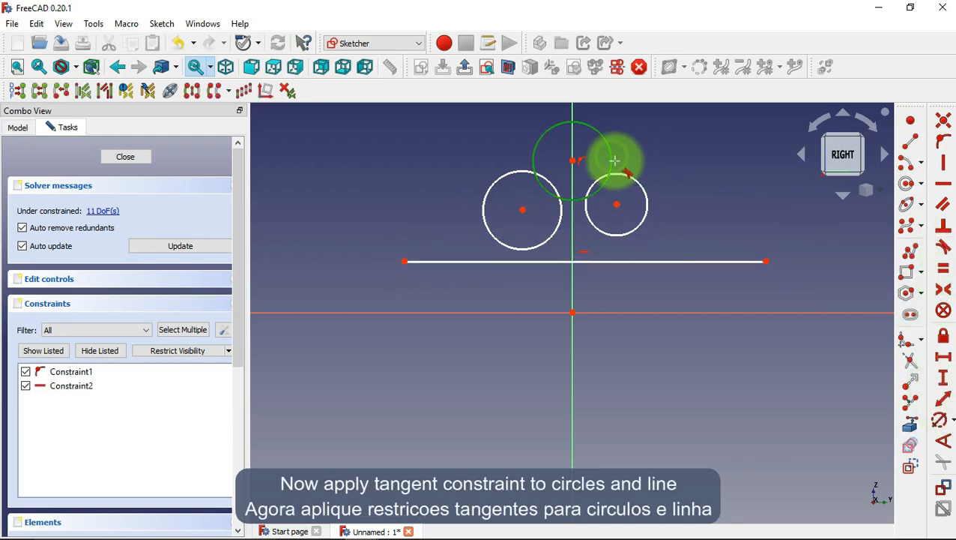
{"action": "left_click", "coordinate": [628, 178]}
{"action": "left_click", "coordinate": [639, 191]}
{"action": "left_click", "coordinate": [662, 261]}
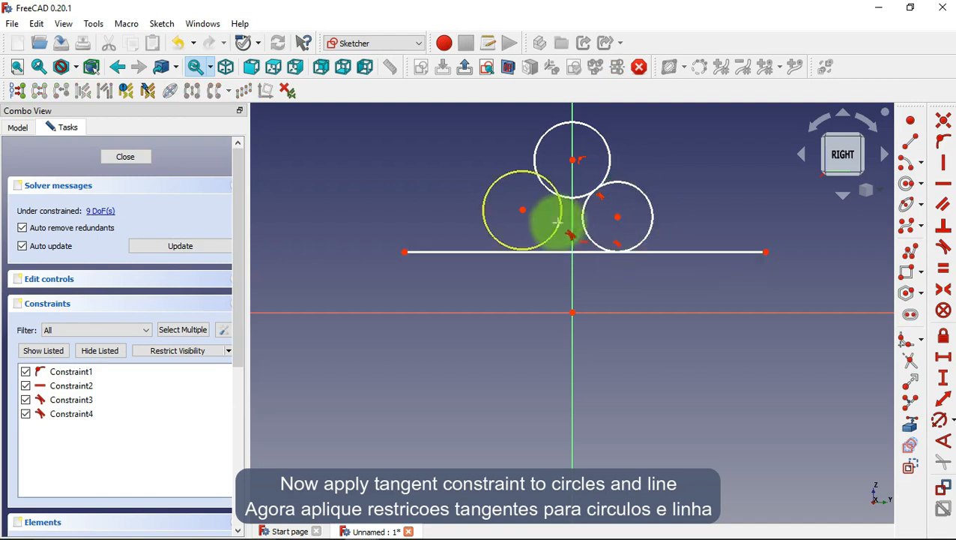
{"action": "left_click", "coordinate": [554, 236]}
{"action": "left_click", "coordinate": [549, 251]}
{"action": "left_click", "coordinate": [553, 184]}
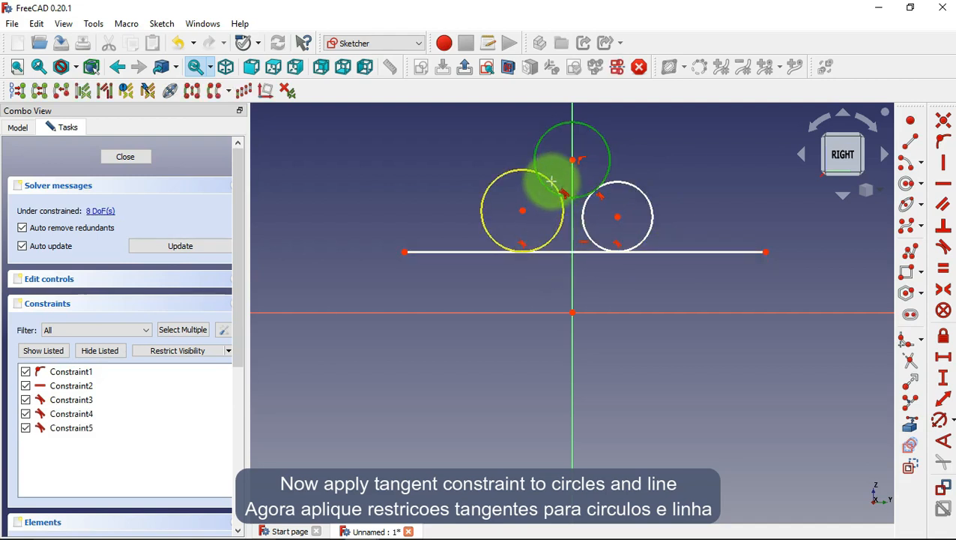
{"action": "left_click", "coordinate": [554, 184]}
Constrain the upper circle's diameter to 10 mm and the diameters of both side circles to 5 mm
{"action": "left_click", "coordinate": [937, 419]}
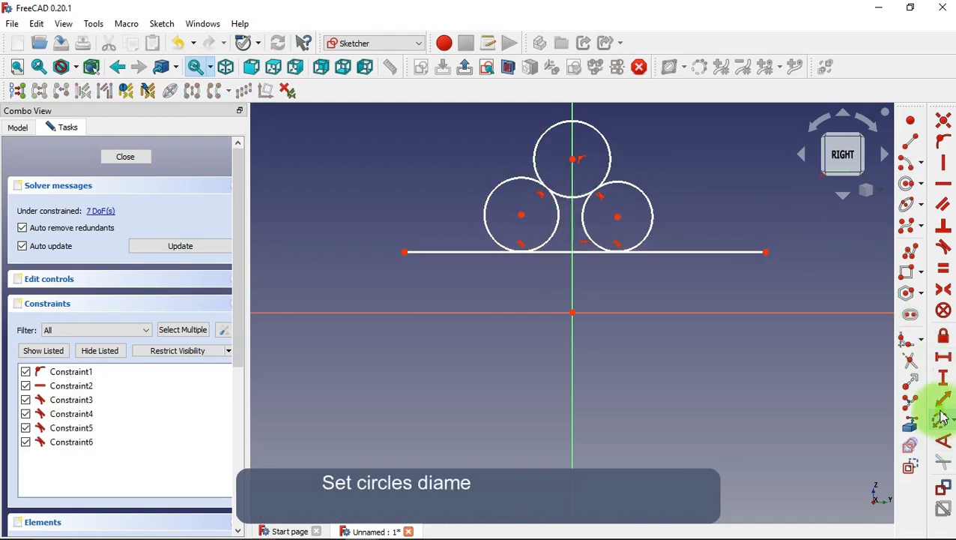
{"action": "left_click", "coordinate": [600, 131]}
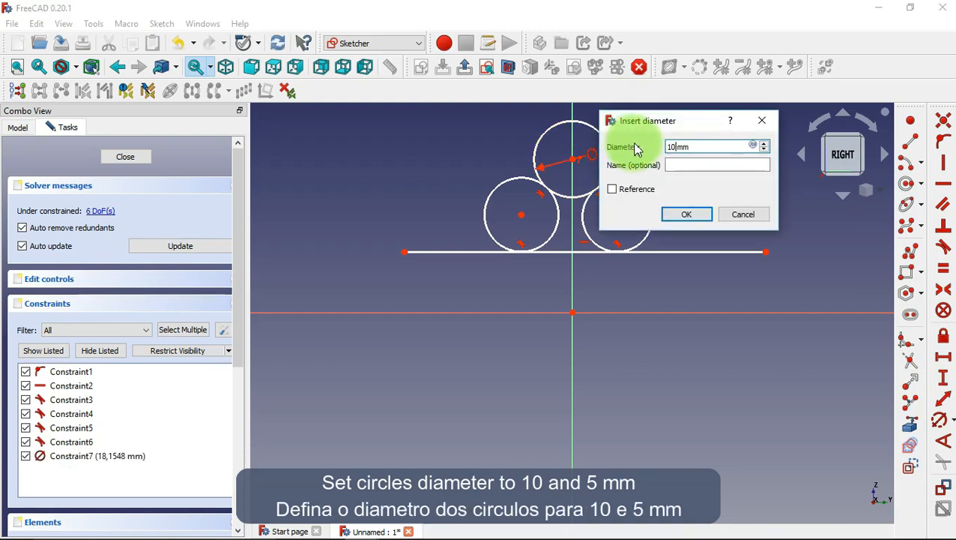
{"action": "left_click", "coordinate": [687, 214]}
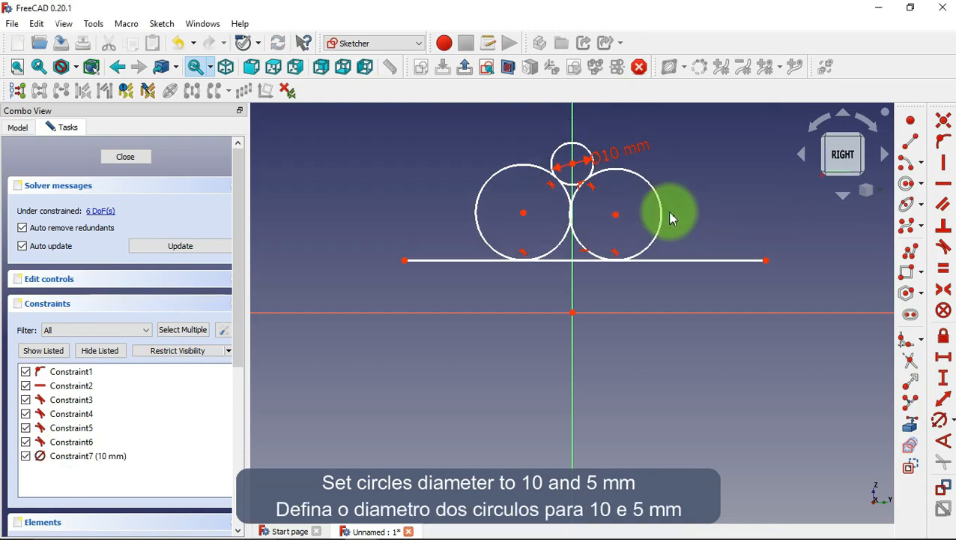
{"action": "scroll", "coordinate": [672, 217], "scroll_direction": "up", "scroll_amount": 3}
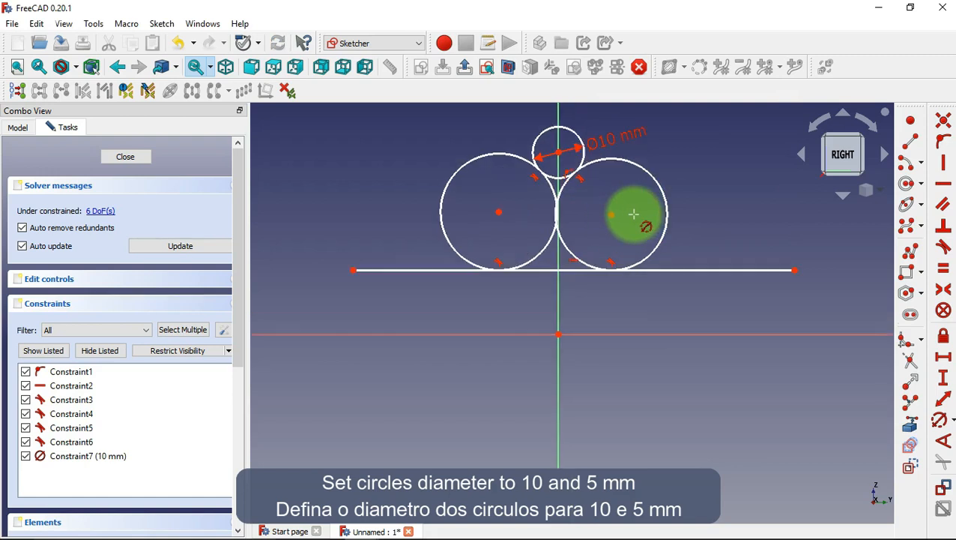
{"action": "left_click", "coordinate": [673, 217]}
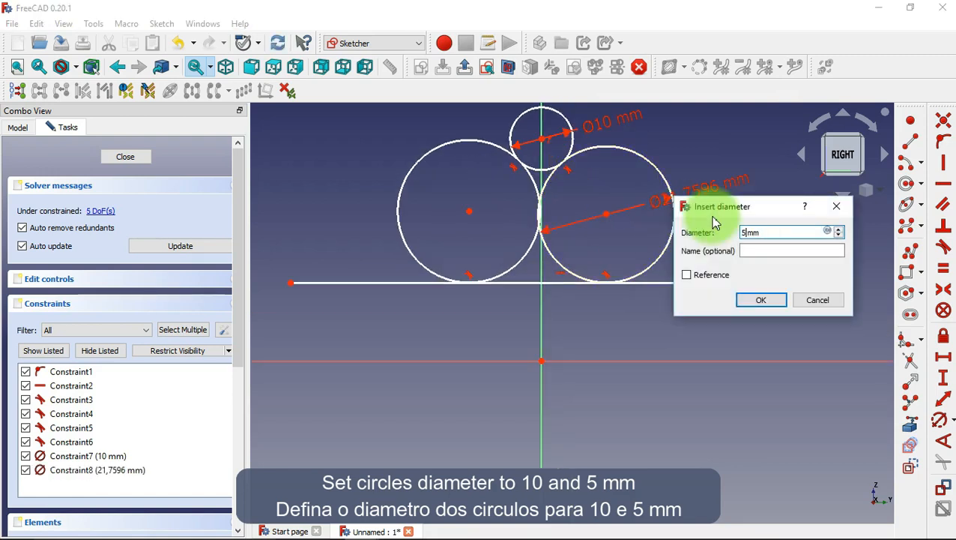
{"action": "left_click", "coordinate": [752, 299]}
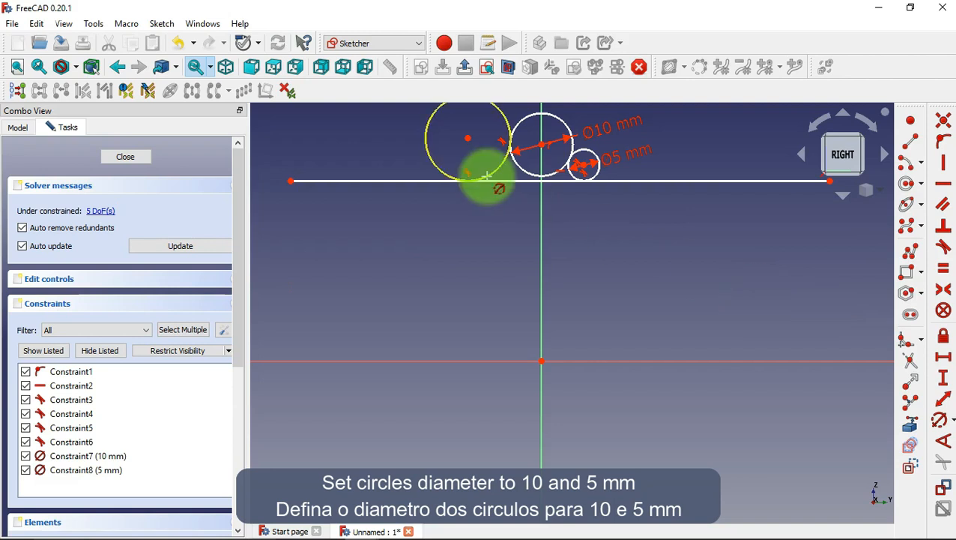
{"action": "left_click", "coordinate": [496, 172]}
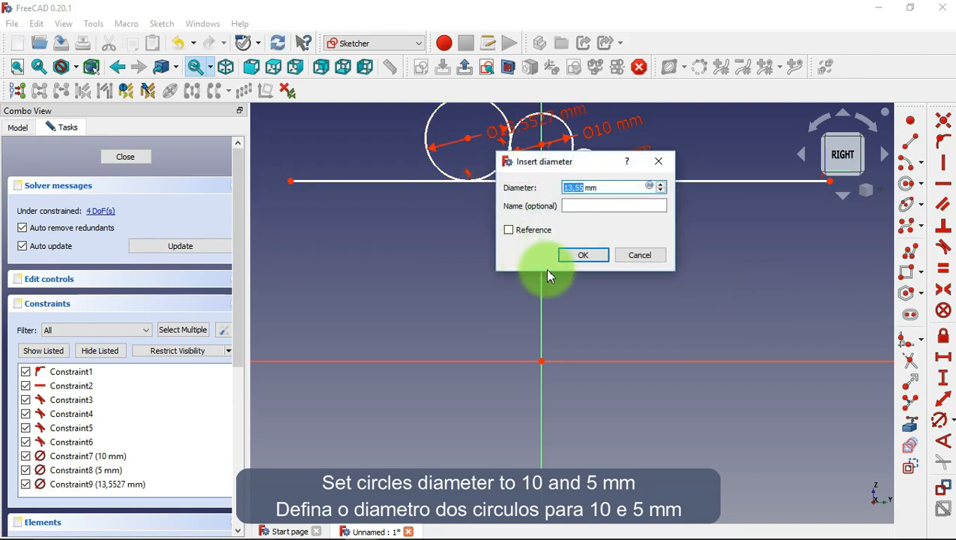
{"action": "type", "text": "5"}
{"action": "left_click", "coordinate": [576, 255]}
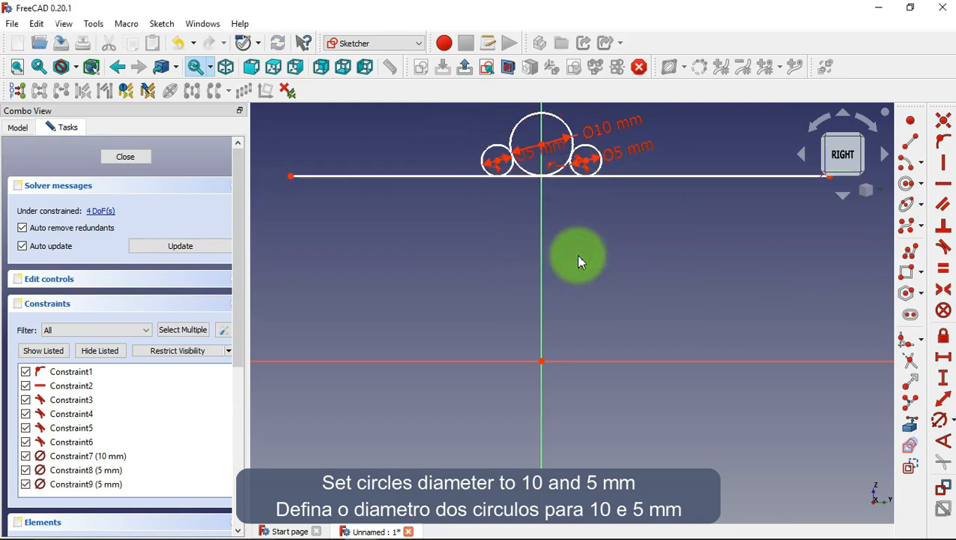
Constrain the horizontal distance between the centres of the two 5 mm circles to 12 mm
{"action": "scroll", "coordinate": [492, 340], "scroll_direction": "down", "scroll_amount": 3}
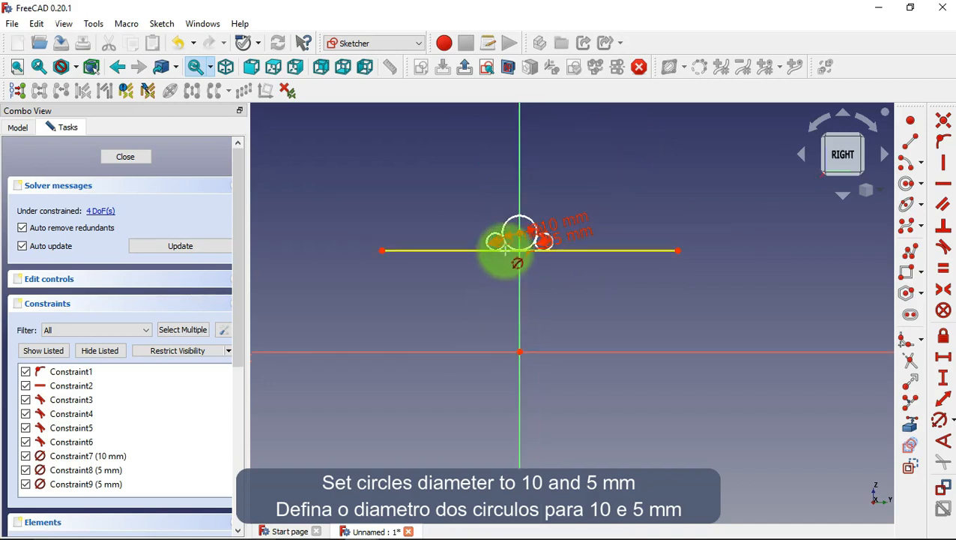
{"action": "scroll", "coordinate": [506, 249], "scroll_direction": "up", "scroll_amount": 5}
{"action": "scroll", "coordinate": [506, 250], "scroll_direction": "up", "scroll_amount": 3}
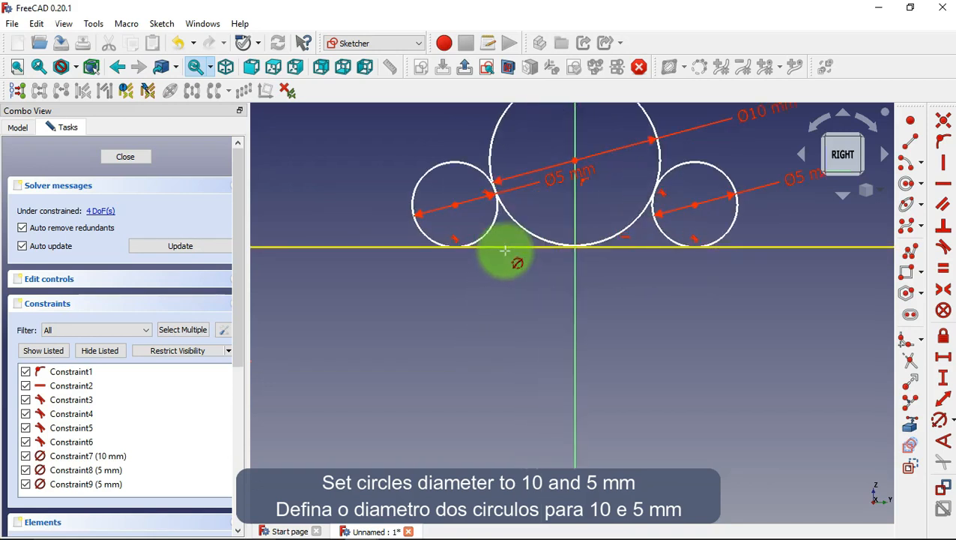
{"action": "left_click", "coordinate": [943, 359]}
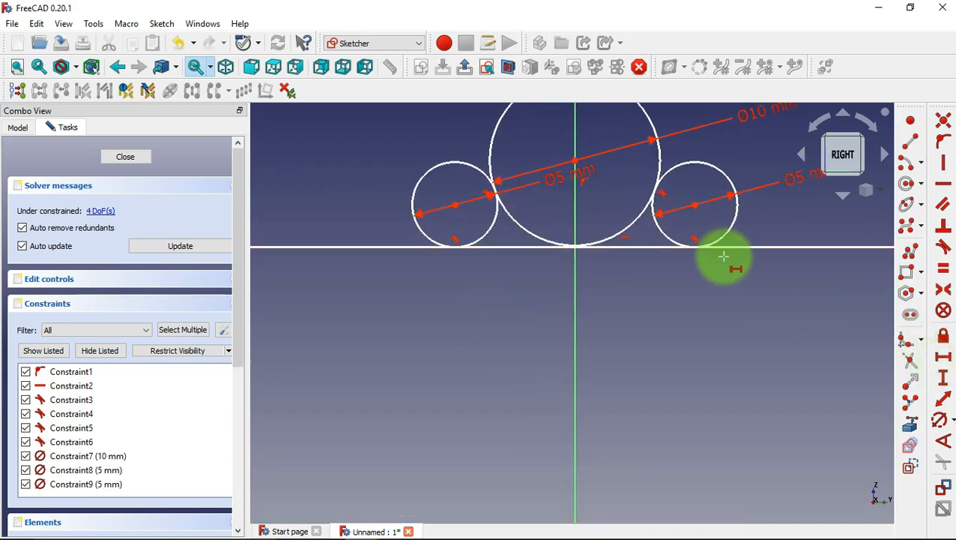
{"action": "left_click", "coordinate": [696, 205]}
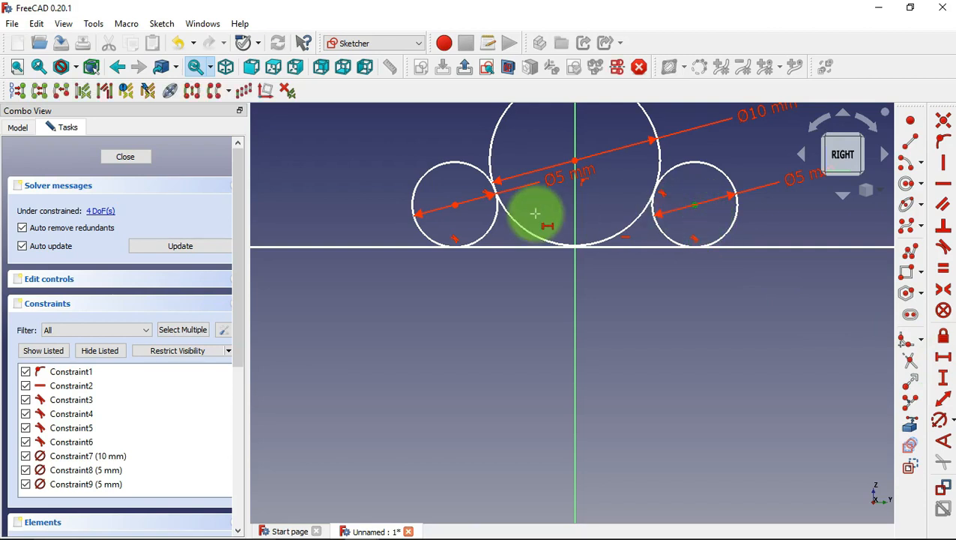
{"action": "left_click", "coordinate": [456, 202]}
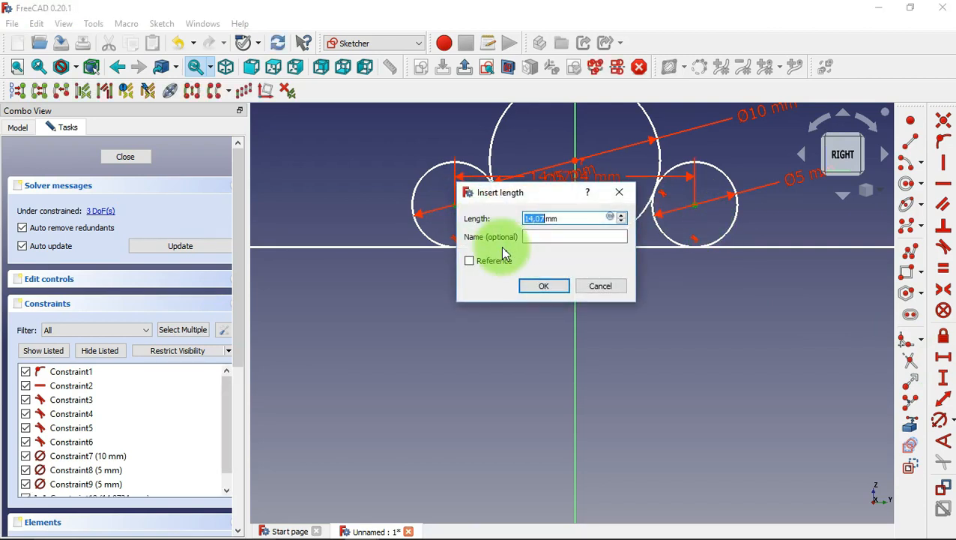
{"action": "type", "text": "12"}
{"action": "left_click", "coordinate": [543, 287]}
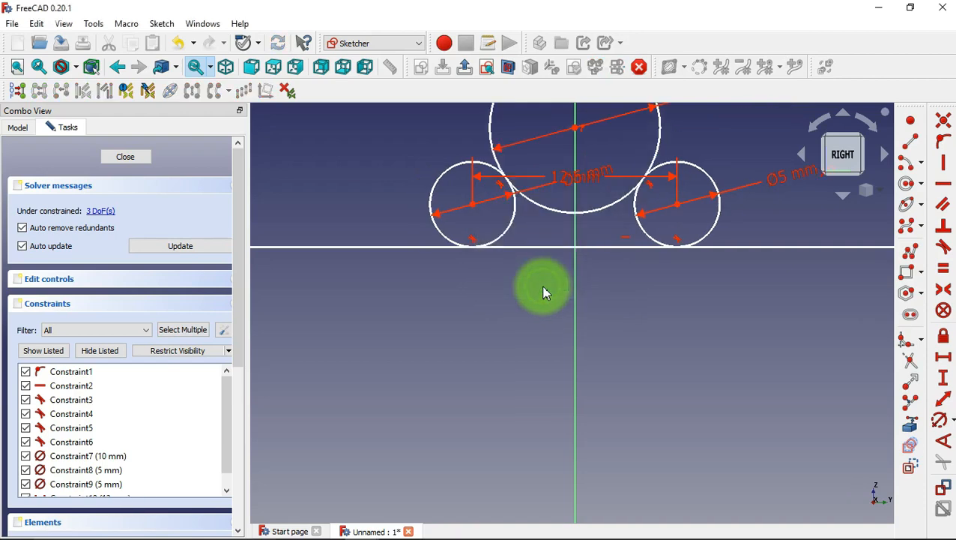
Draw a two-segment polyline from the right small circle's centre through the large circle's centre to the left small circle's centre
{"action": "scroll", "coordinate": [539, 334], "scroll_direction": "down", "scroll_amount": 3}
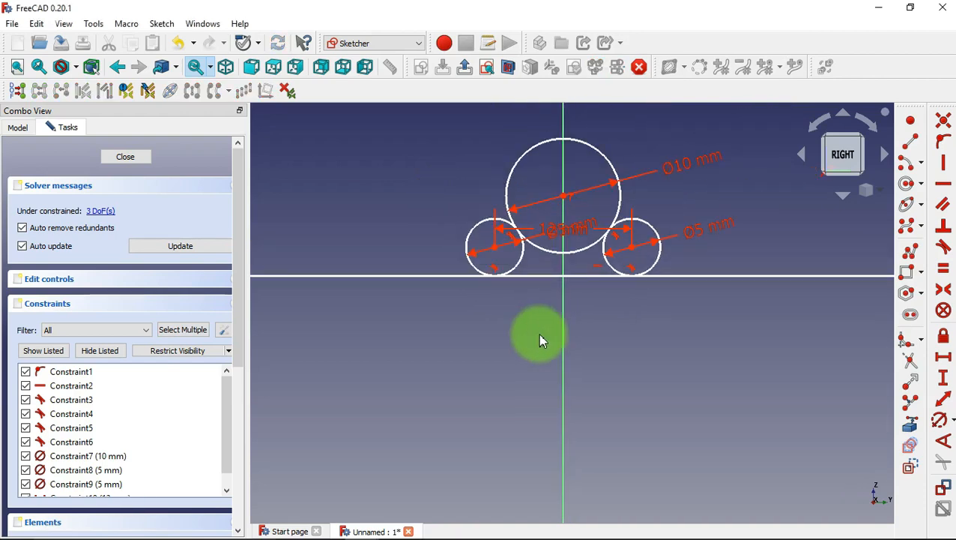
{"action": "scroll", "coordinate": [568, 223], "scroll_direction": "up", "scroll_amount": 3}
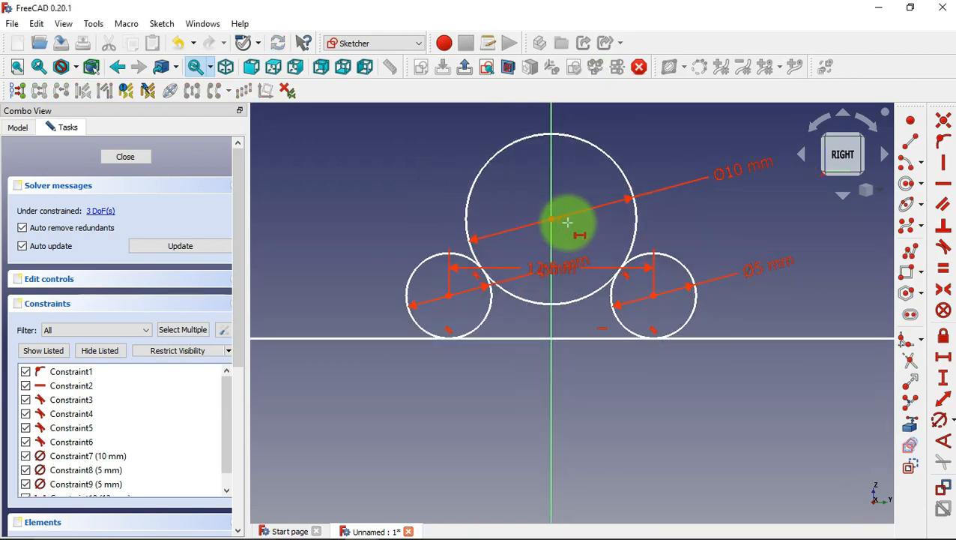
{"action": "left_click", "coordinate": [909, 250]}
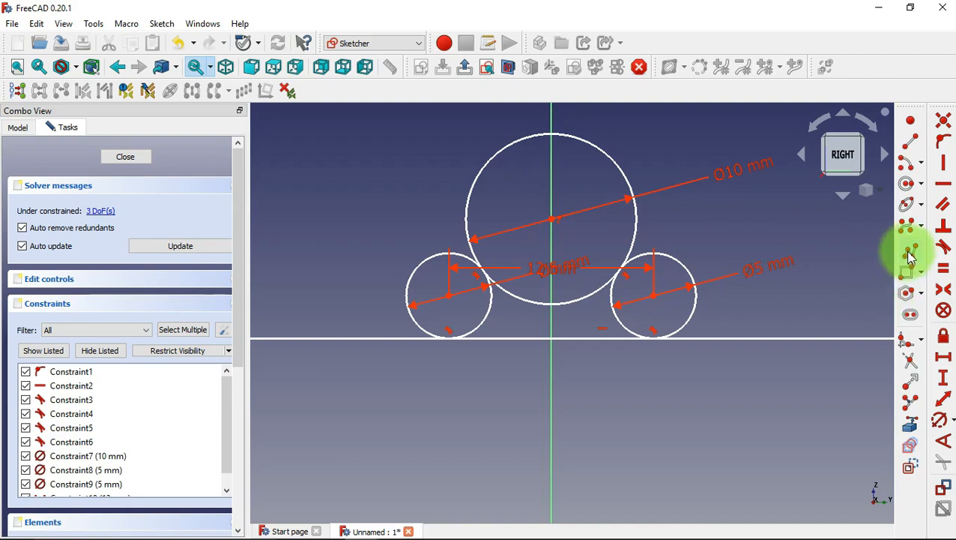
{"action": "left_click", "coordinate": [654, 296]}
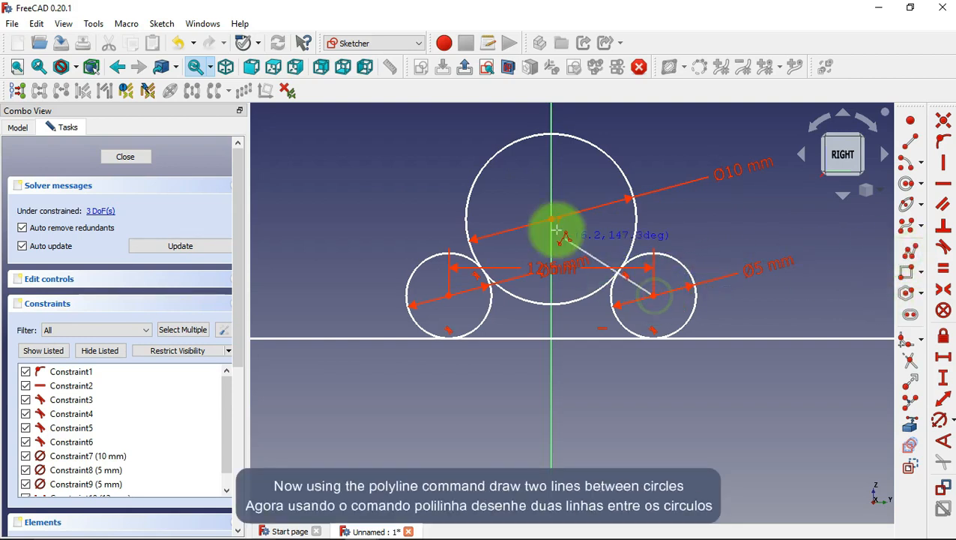
{"action": "left_click", "coordinate": [551, 219]}
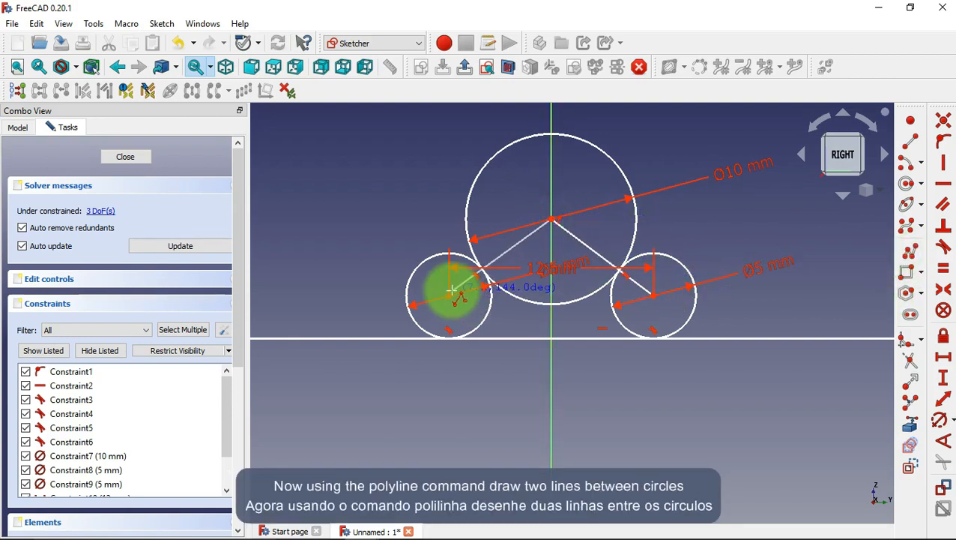
{"action": "left_click", "coordinate": [450, 296]}
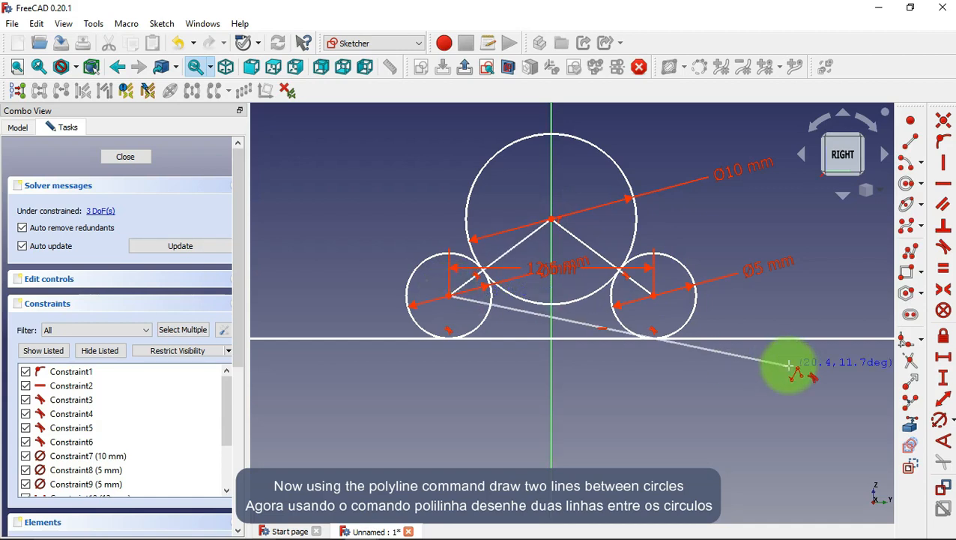
Trim the line and arcs to leave one open bulb-shaped outline, and delete the two lines joining the circle centres
{"action": "left_click", "coordinate": [910, 367]}
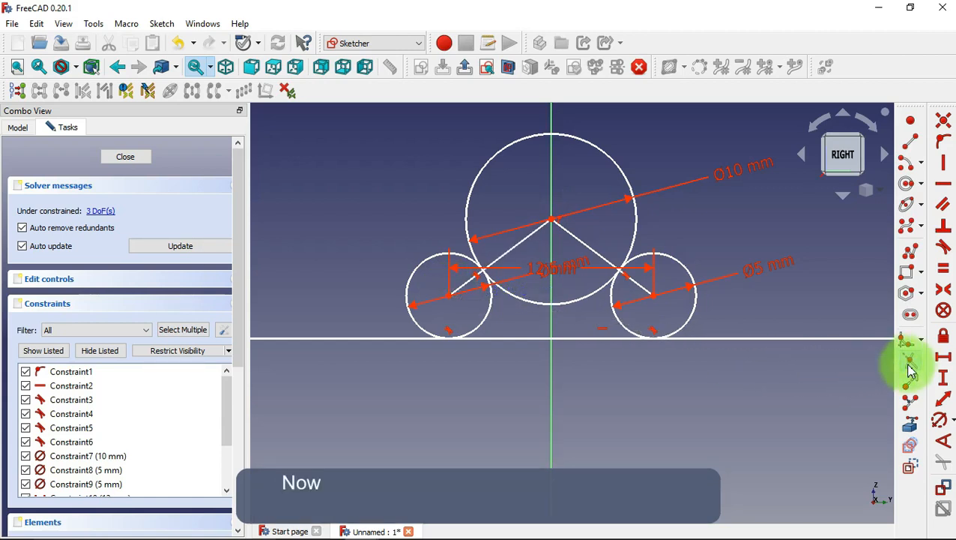
{"action": "left_click", "coordinate": [594, 338]}
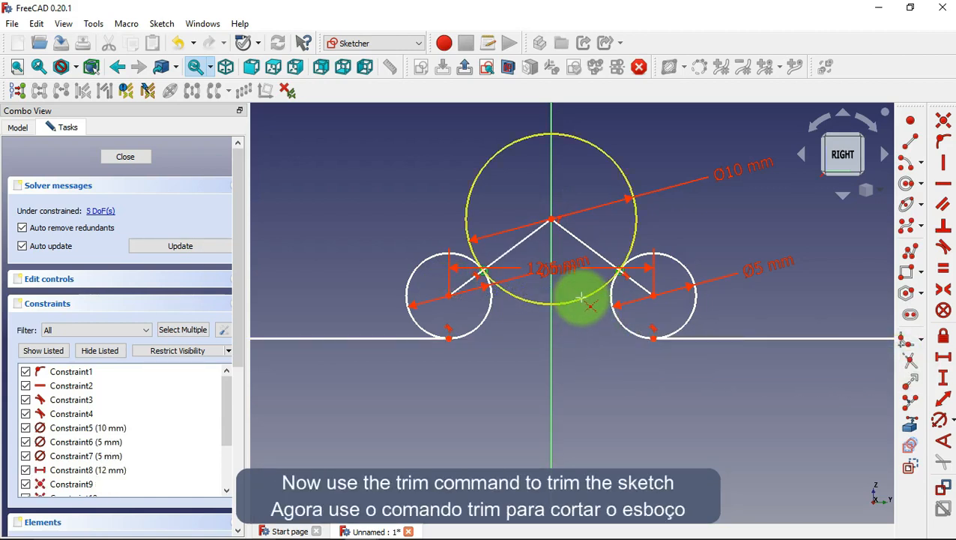
{"action": "left_click", "coordinate": [679, 265]}
{"action": "left_click", "coordinate": [438, 248]}
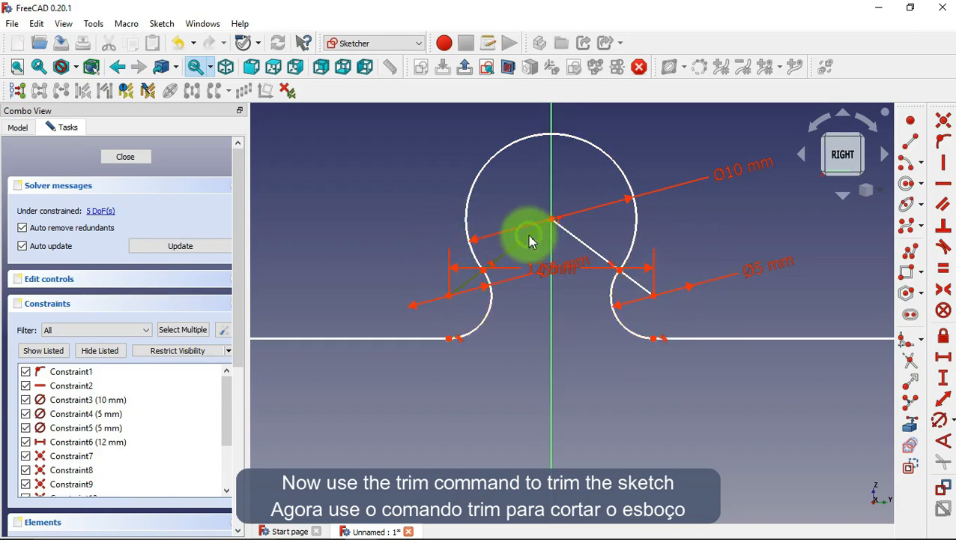
{"action": "left_click", "coordinate": [572, 234]}
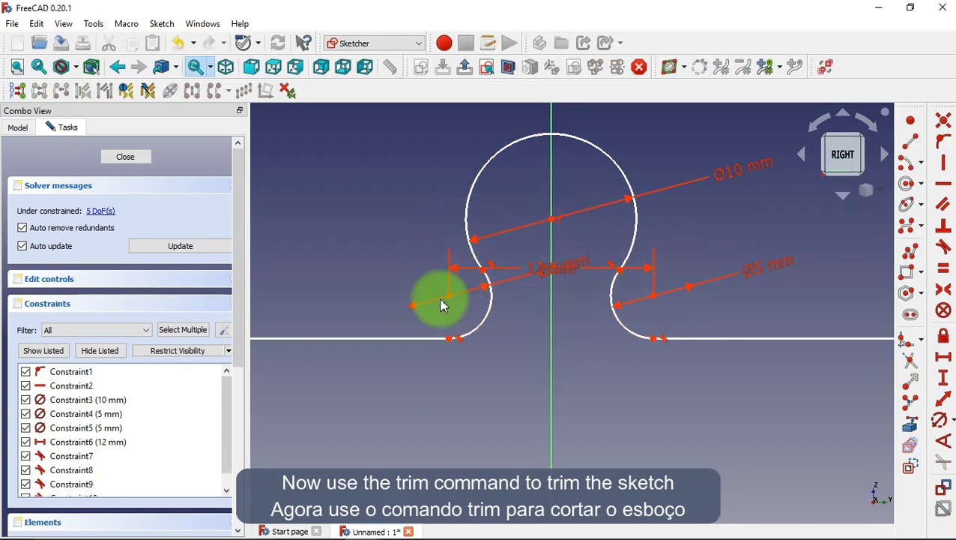
Apply an equal-length constraint to the horizontal lines on either side of the bulb outline
{"action": "scroll", "coordinate": [442, 305], "scroll_direction": "down", "scroll_amount": 6}
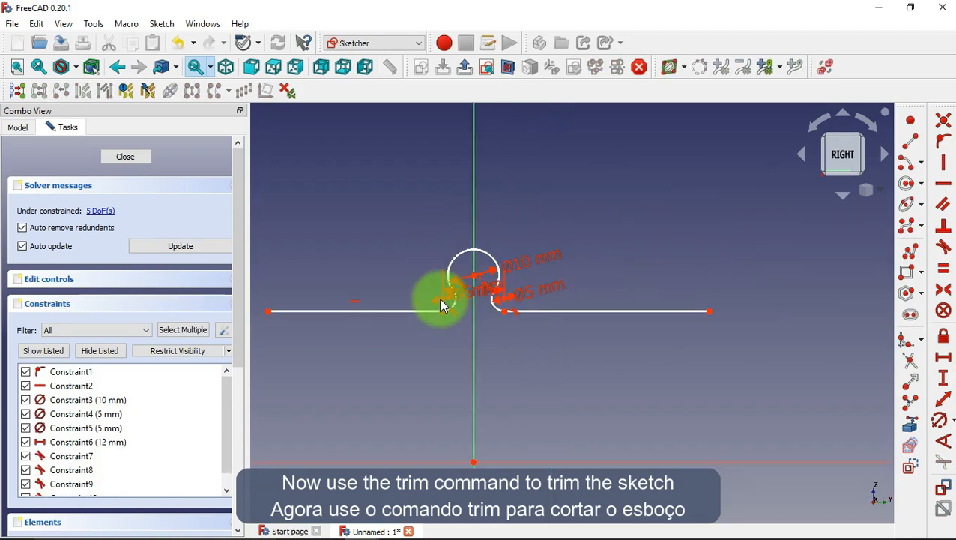
{"action": "left_click", "coordinate": [944, 268]}
{"action": "left_click", "coordinate": [634, 310]}
{"action": "left_click", "coordinate": [391, 311]}
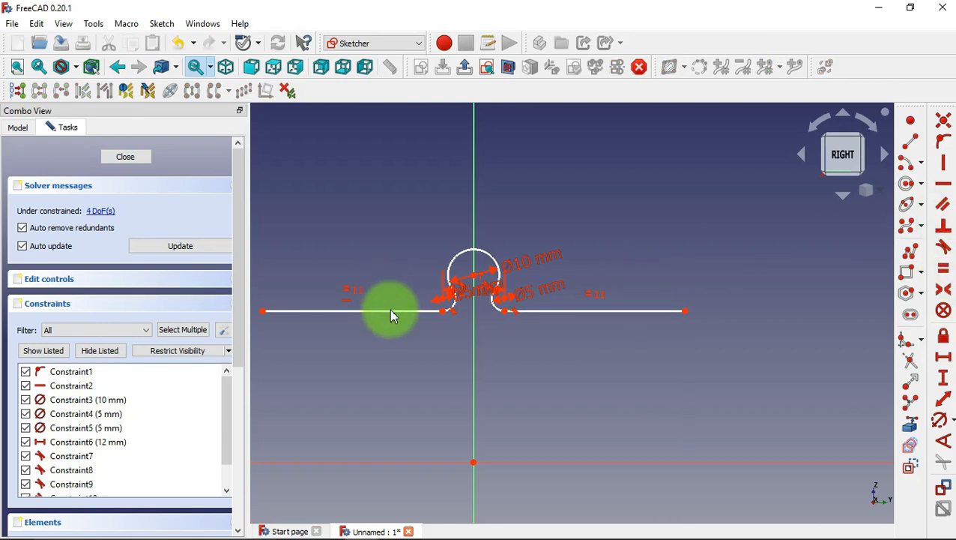
Constrain the straight line on the right side of the bulb outline to be horizontal and 12 mm long
{"action": "left_click", "coordinate": [944, 182]}
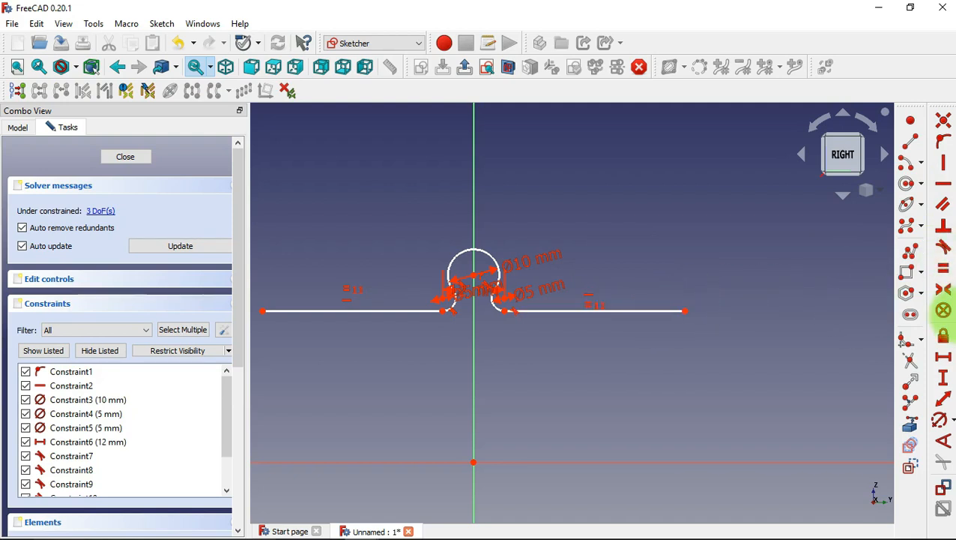
{"action": "left_click", "coordinate": [946, 355]}
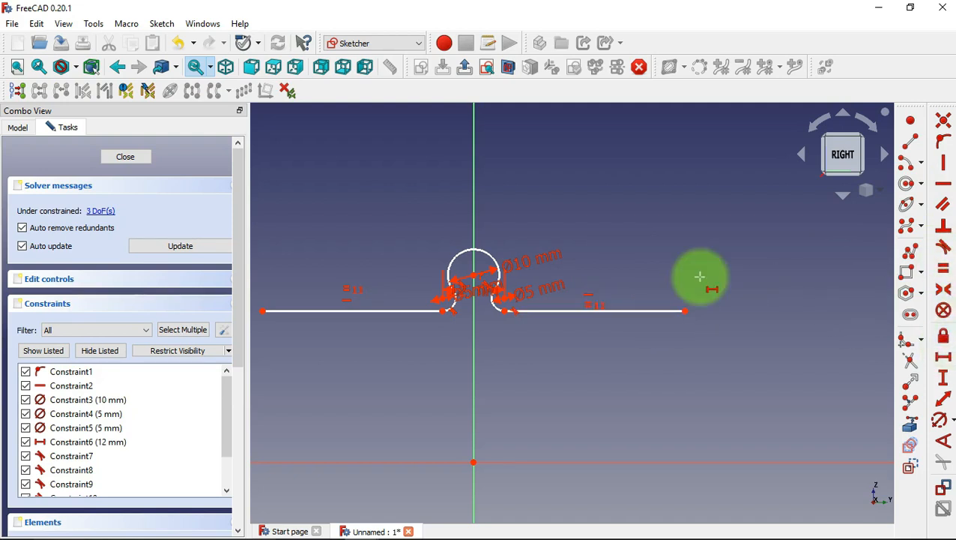
{"action": "left_click", "coordinate": [643, 306]}
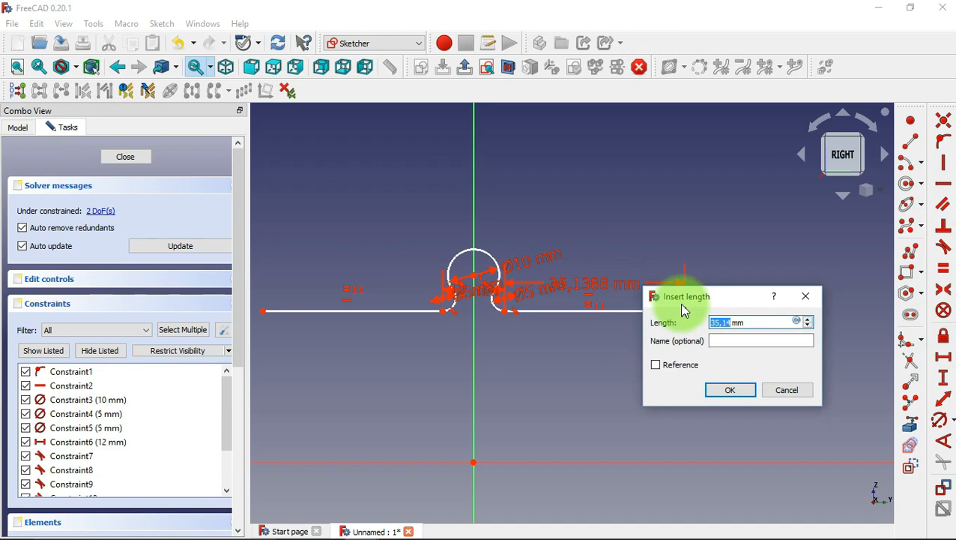
{"action": "left_click", "coordinate": [730, 390]}
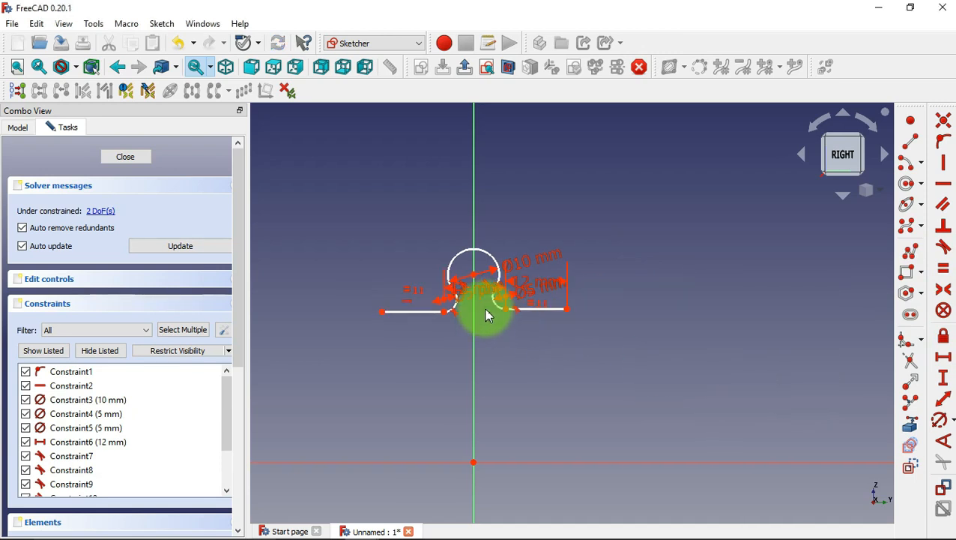
Align the inner endpoints of the two straight side lines with a horizontal constraint
{"action": "scroll", "coordinate": [444, 272], "scroll_direction": "up", "scroll_amount": 5}
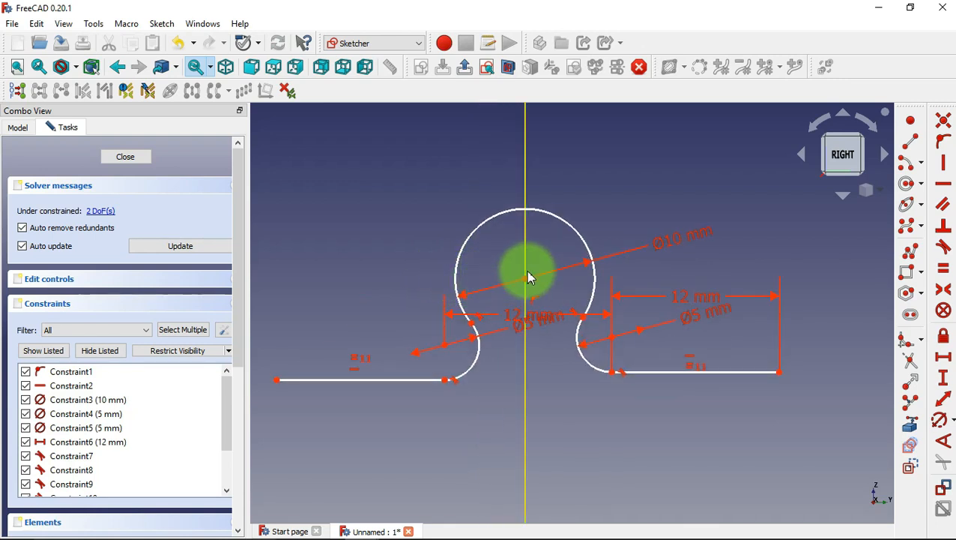
{"action": "left_click", "coordinate": [945, 184]}
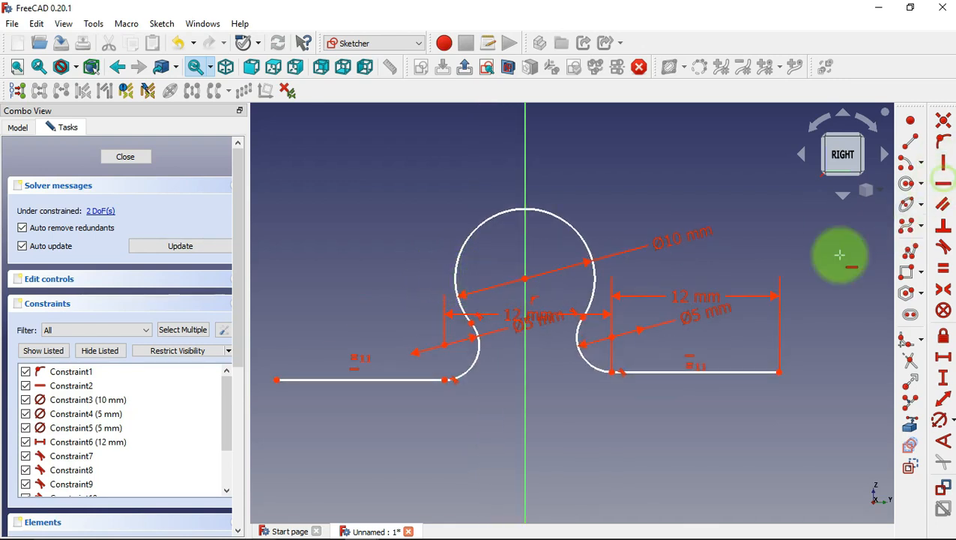
{"action": "left_click", "coordinate": [613, 371]}
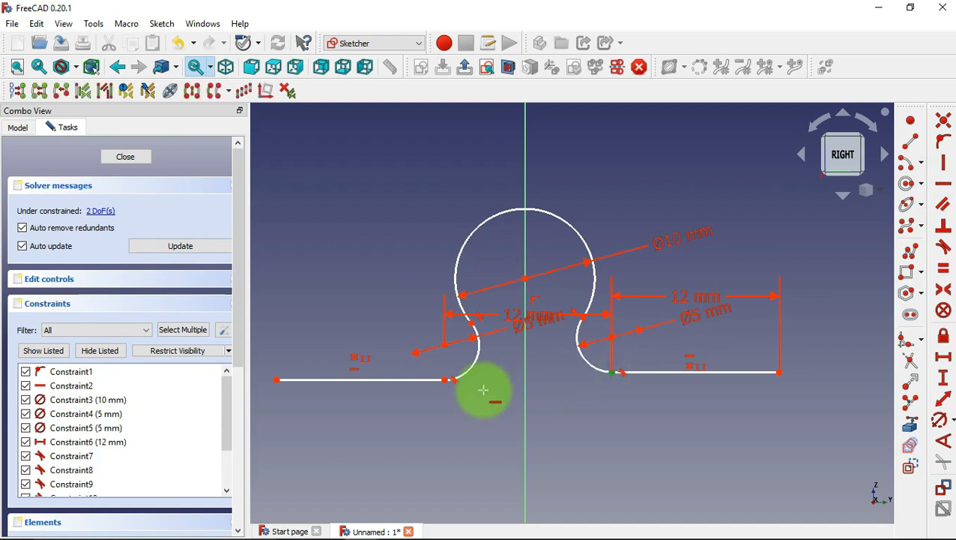
{"action": "left_click", "coordinate": [445, 379]}
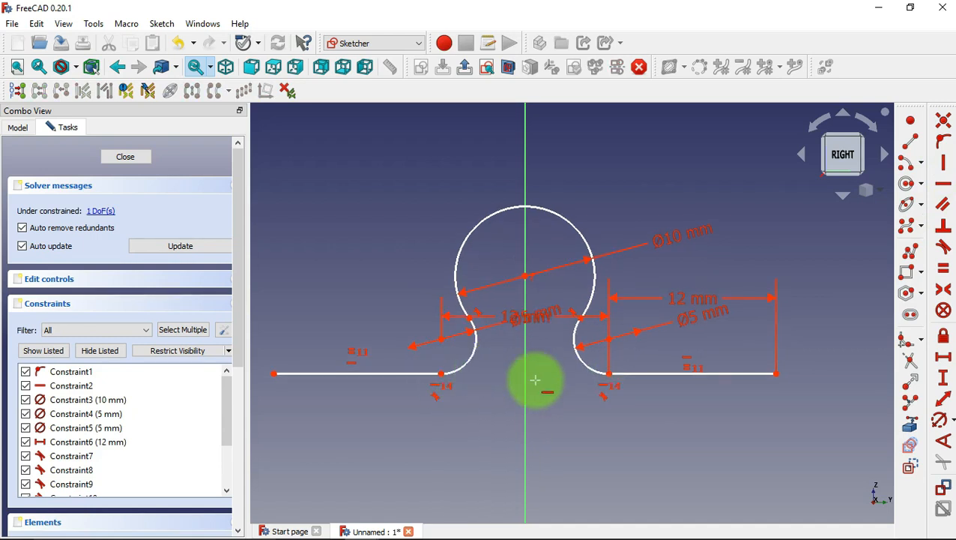
Copy the complete bulb outline and place the copy above the original, offset slightly to the left
{"action": "scroll", "coordinate": [534, 380], "scroll_direction": "down", "scroll_amount": 2}
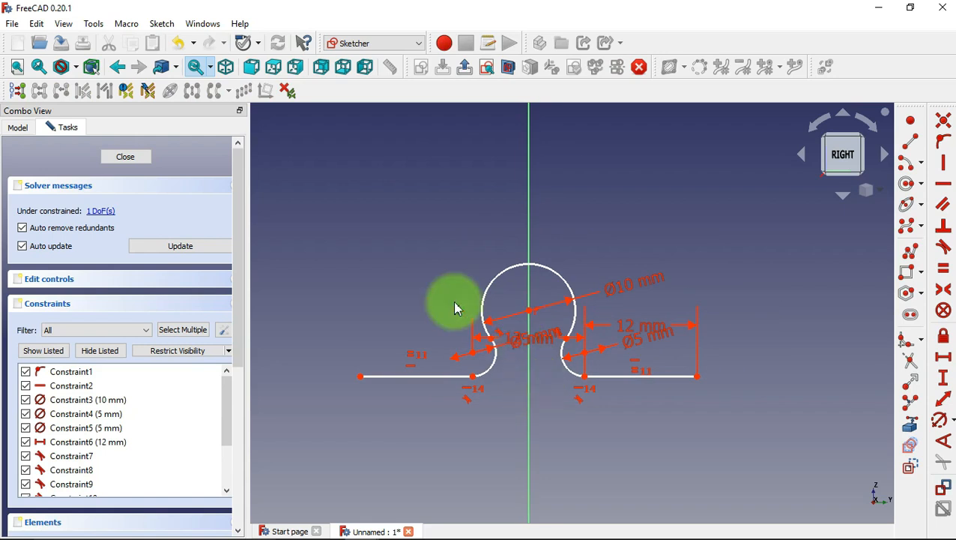
{"action": "left_click_drag", "start_coordinate": [312, 213], "coordinate": [470, 345]}
{"action": "left_click_drag", "start_coordinate": [534, 403], "coordinate": [782, 443]}
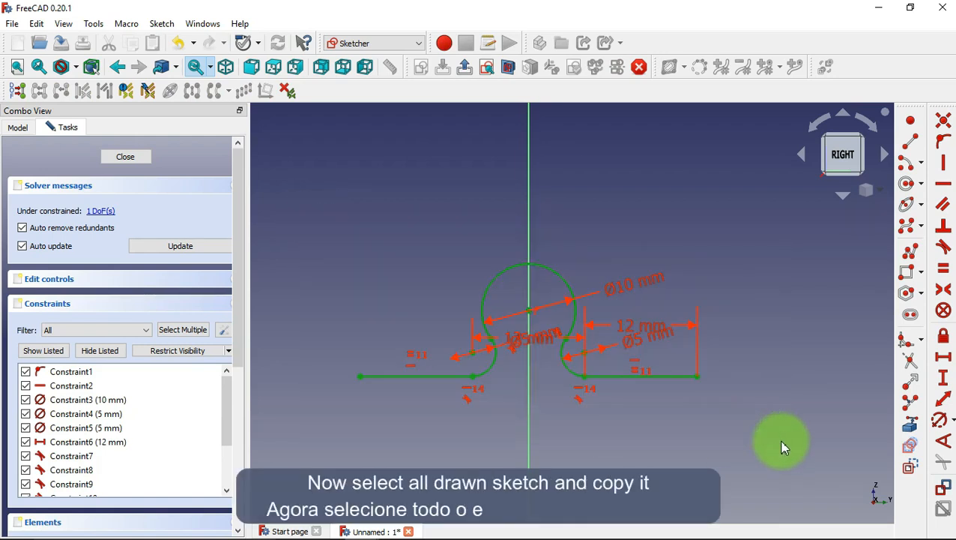
{"action": "left_click", "coordinate": [228, 91]}
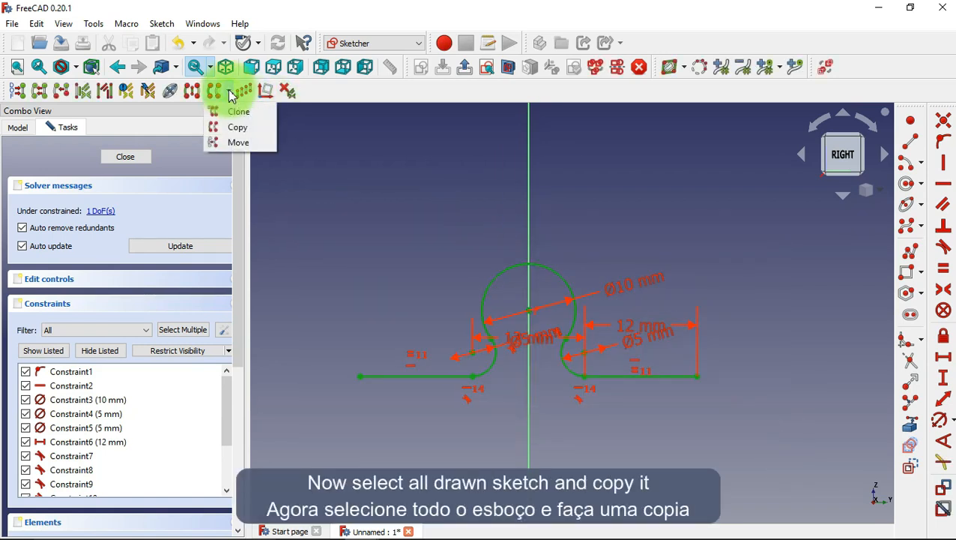
{"action": "left_click", "coordinate": [239, 127]}
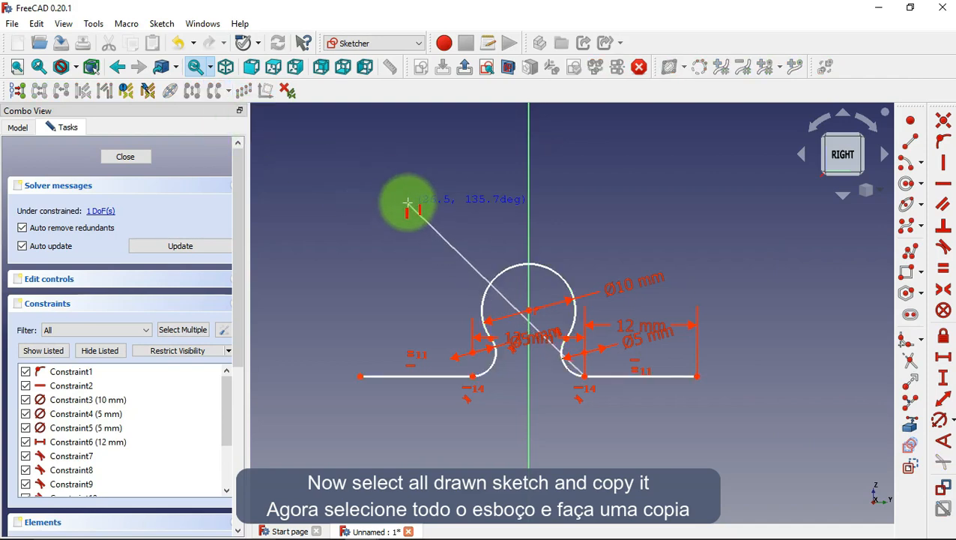
{"action": "left_click", "coordinate": [495, 164]}
Delete the 5 mm diameter constraints from both small arcs of the copied outline
{"action": "scroll", "coordinate": [450, 232], "scroll_direction": "down", "scroll_amount": 3}
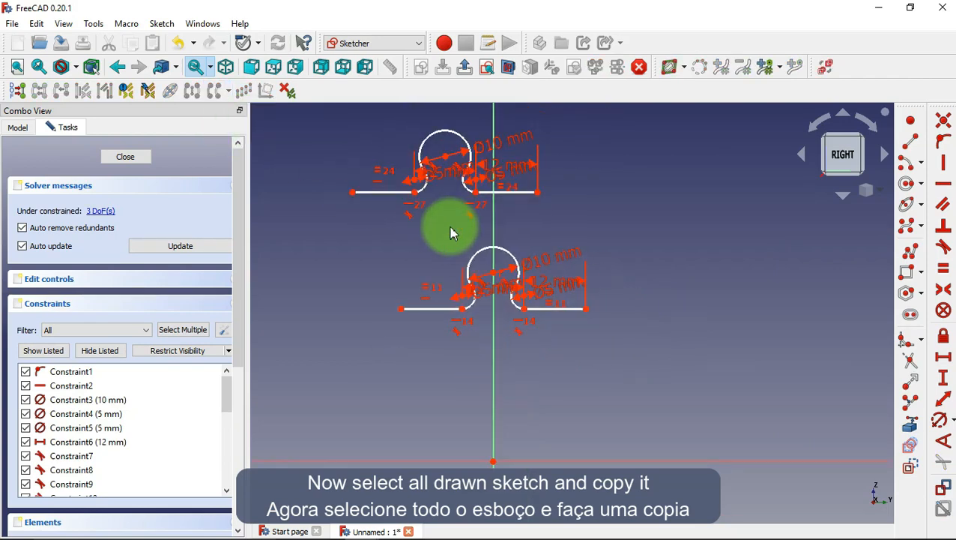
{"action": "scroll", "coordinate": [433, 128], "scroll_direction": "up", "scroll_amount": 3}
{"action": "scroll", "coordinate": [432, 127], "scroll_direction": "up", "scroll_amount": 3}
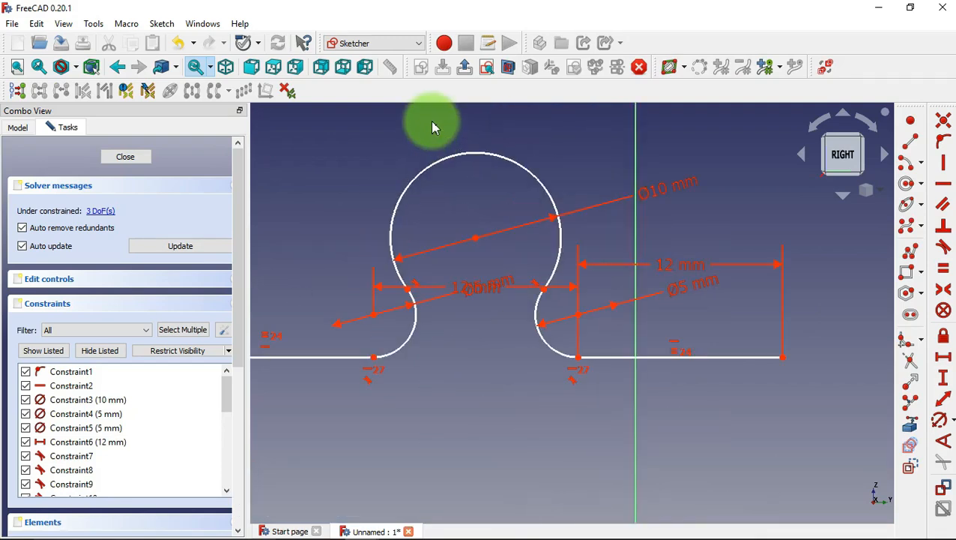
{"action": "left_click_drag", "start_coordinate": [461, 283], "coordinate": [467, 339]}
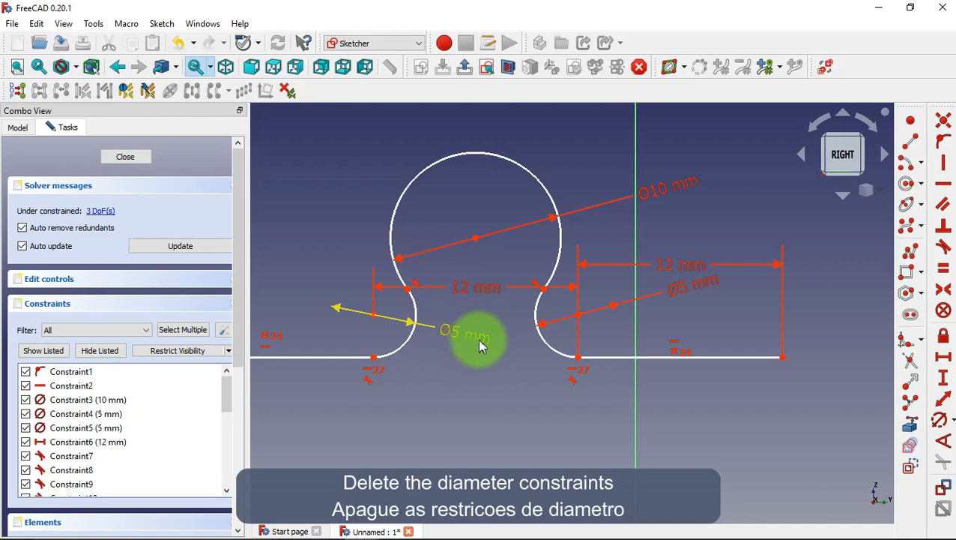
{"action": "key", "text": "Delete"}
{"action": "left_click", "coordinate": [677, 297]}
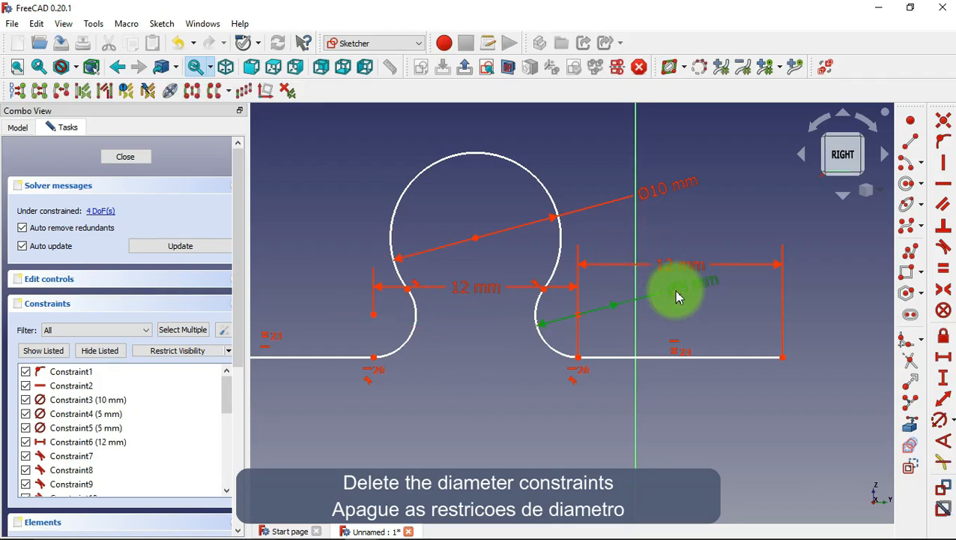
{"action": "key", "text": "Delete"}
Set the diameter of the copied outline's large arc to 14 mm
{"action": "left_click", "coordinate": [670, 196]}
{"action": "double_click", "coordinate": [671, 196]}
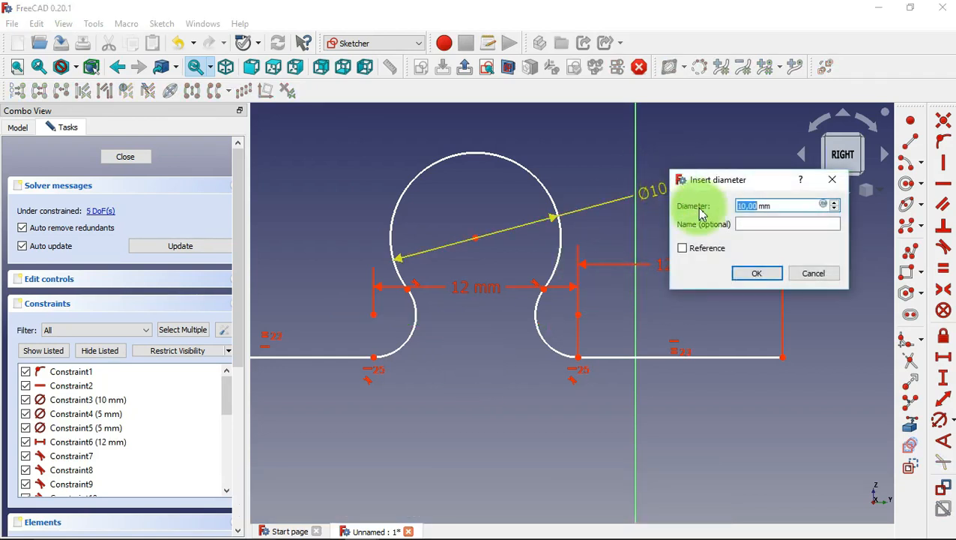
{"action": "left_click", "coordinate": [742, 274]}
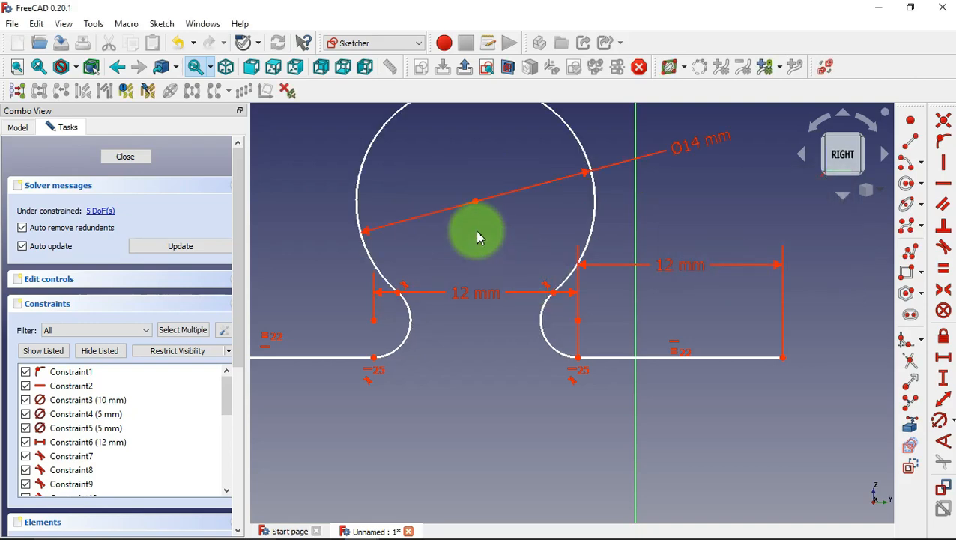
Draw lines joining the outer ends of the upper and lower outlines on both sides, and constrain the right one vertical
{"action": "scroll", "coordinate": [477, 237], "scroll_direction": "down", "scroll_amount": 5}
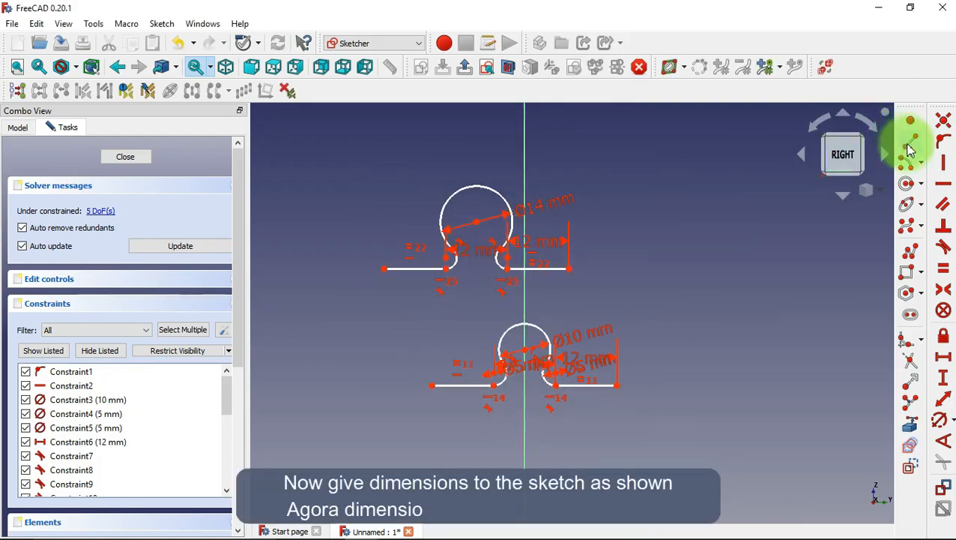
{"action": "left_click", "coordinate": [569, 268]}
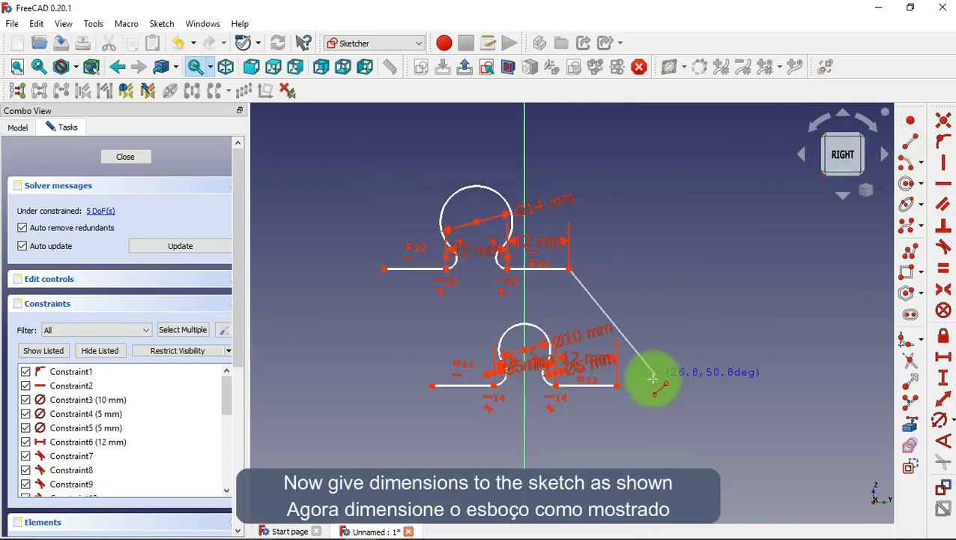
{"action": "left_click", "coordinate": [616, 384]}
{"action": "left_click", "coordinate": [385, 268]}
{"action": "left_click", "coordinate": [432, 385]}
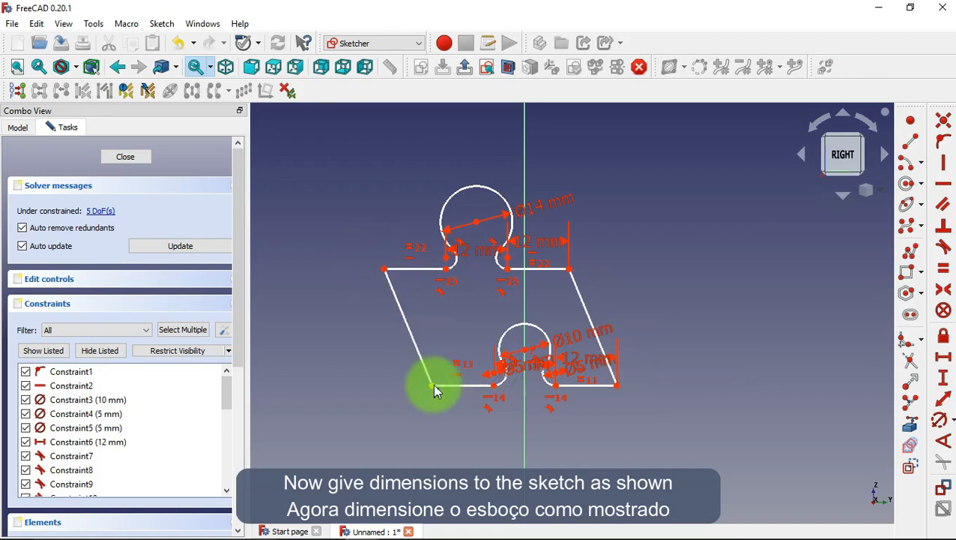
{"action": "left_click", "coordinate": [944, 165]}
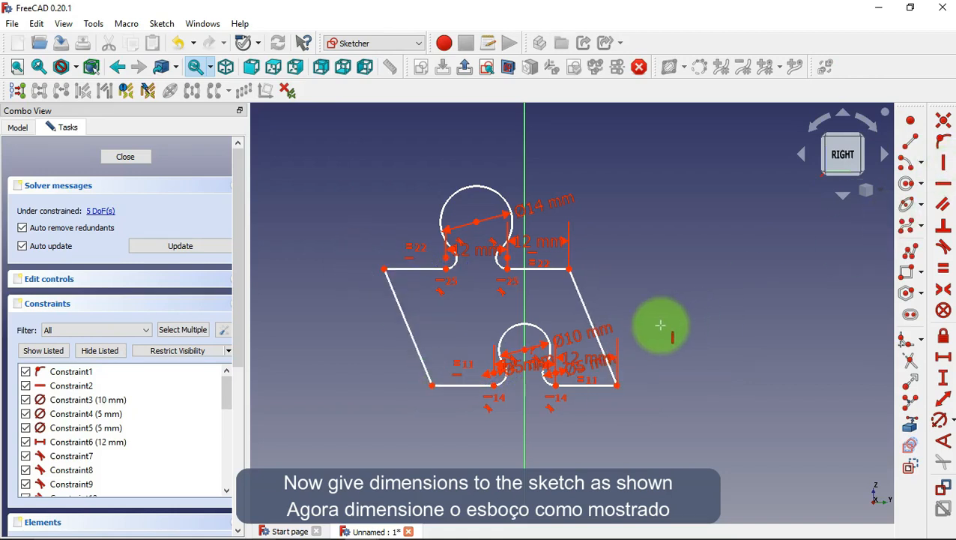
{"action": "left_click", "coordinate": [587, 307]}
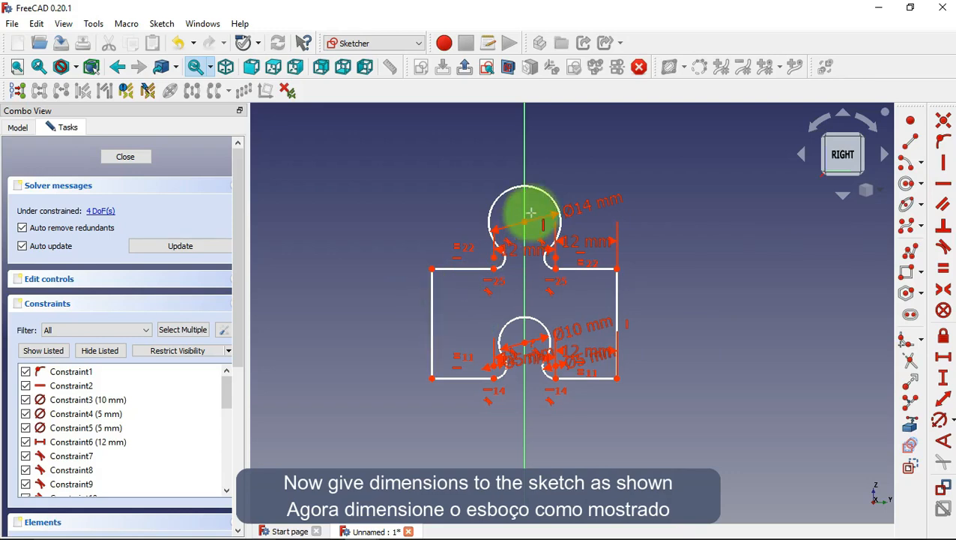
Make the two small arcs of the upper outline equal and shift its large arc's centre slightly upwards
{"action": "scroll", "coordinate": [531, 213], "scroll_direction": "up", "scroll_amount": 5}
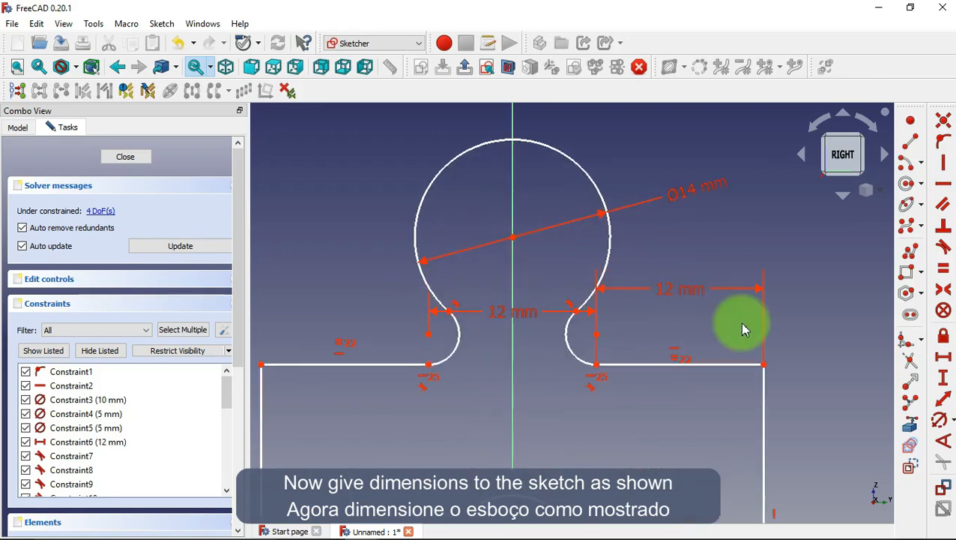
{"action": "left_click", "coordinate": [946, 271]}
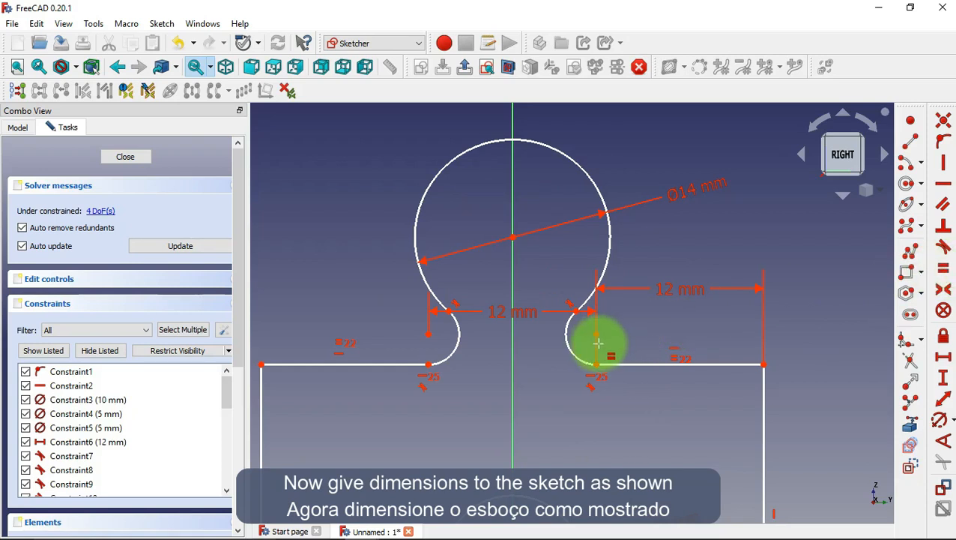
{"action": "left_click", "coordinate": [469, 343]}
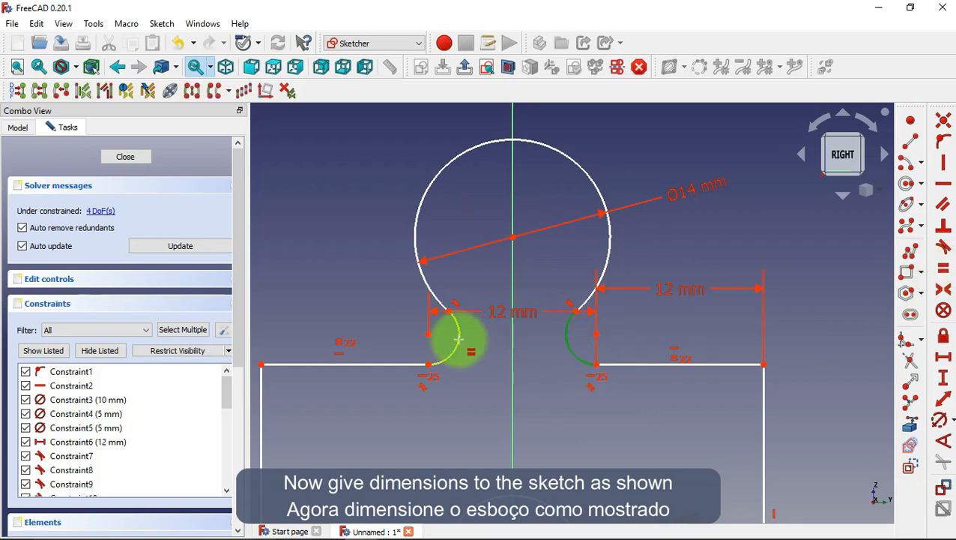
{"action": "left_click", "coordinate": [459, 342]}
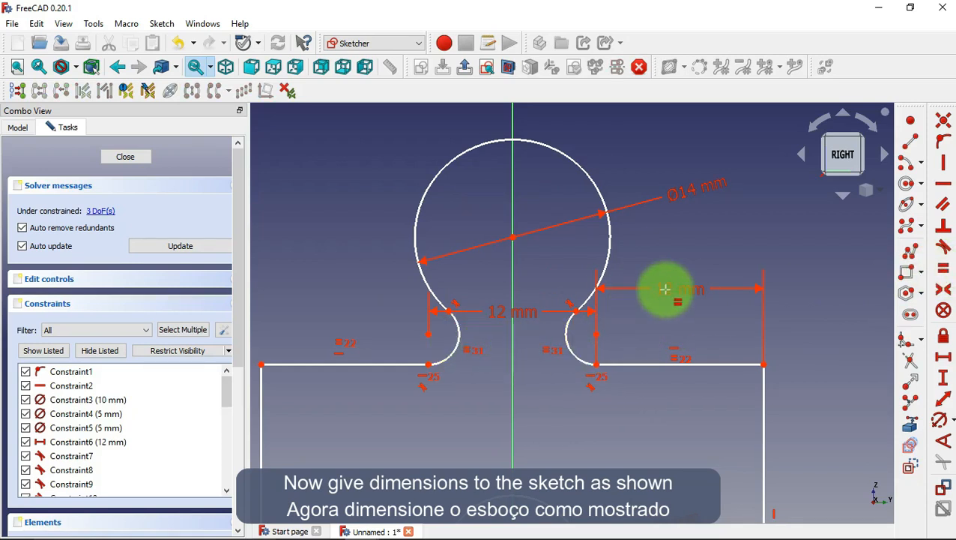
{"action": "mouse_move", "coordinate": [514, 242]}
{"action": "left_mouse_down"}
{"action": "mouse_move", "coordinate": [513, 202]}
{"action": "mouse_move", "coordinate": [519, 282]}
{"action": "mouse_move", "coordinate": [514, 232]}
{"action": "left_mouse_up"}
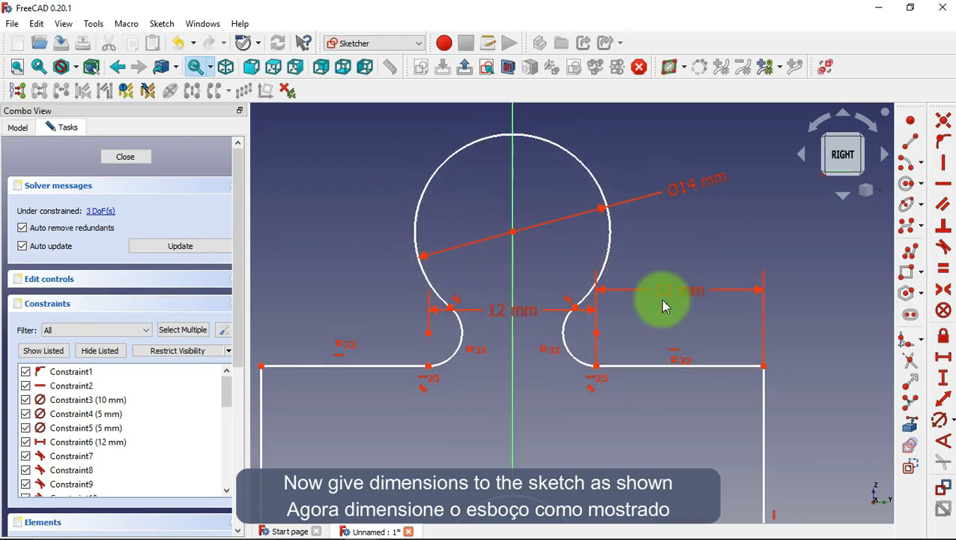
Constrain the vertical length of the right connecting line to 2 mm
{"action": "left_click", "coordinate": [943, 376]}
{"action": "left_click", "coordinate": [760, 442]}
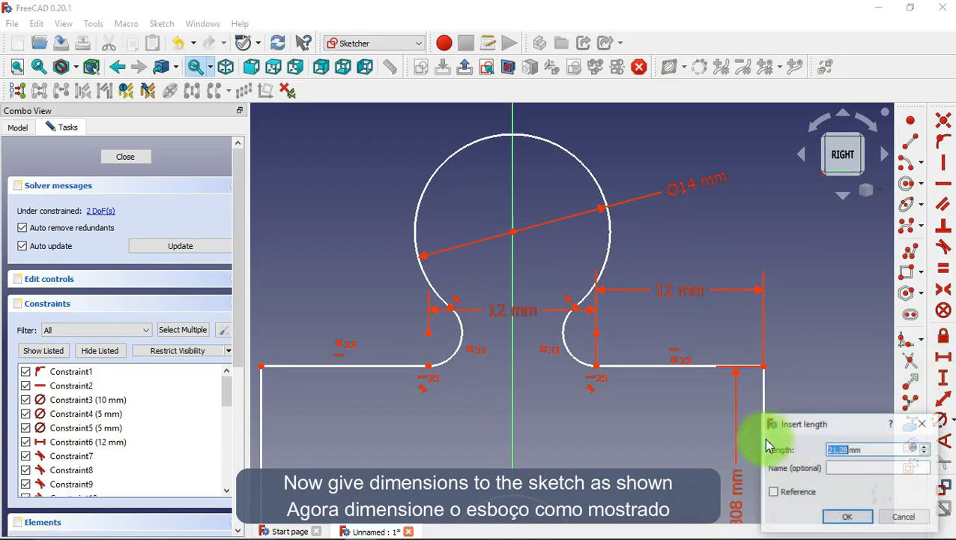
{"action": "type", "text": "2"}
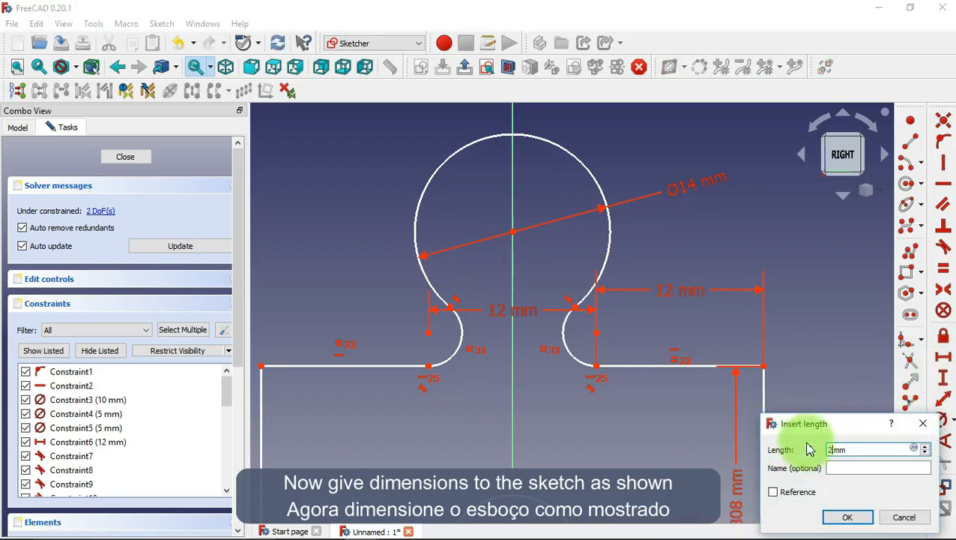
{"action": "left_click", "coordinate": [841, 517]}
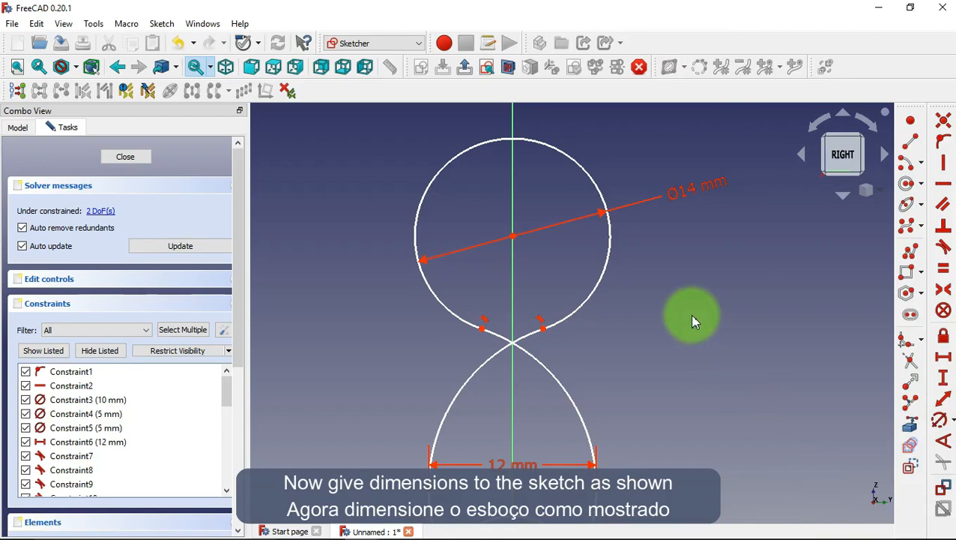
Move the 14 mm arc's centre down along the vertical axis to just above the 10 mm arc's centre, untangling the outer outline
{"action": "scroll", "coordinate": [582, 184], "scroll_direction": "down", "scroll_amount": 5}
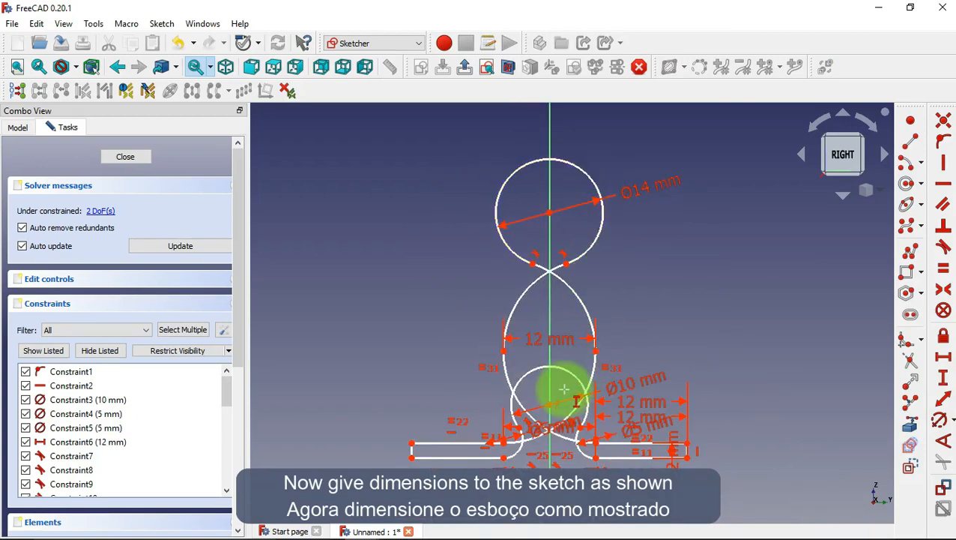
{"action": "scroll", "coordinate": [563, 392], "scroll_direction": "up", "scroll_amount": 2}
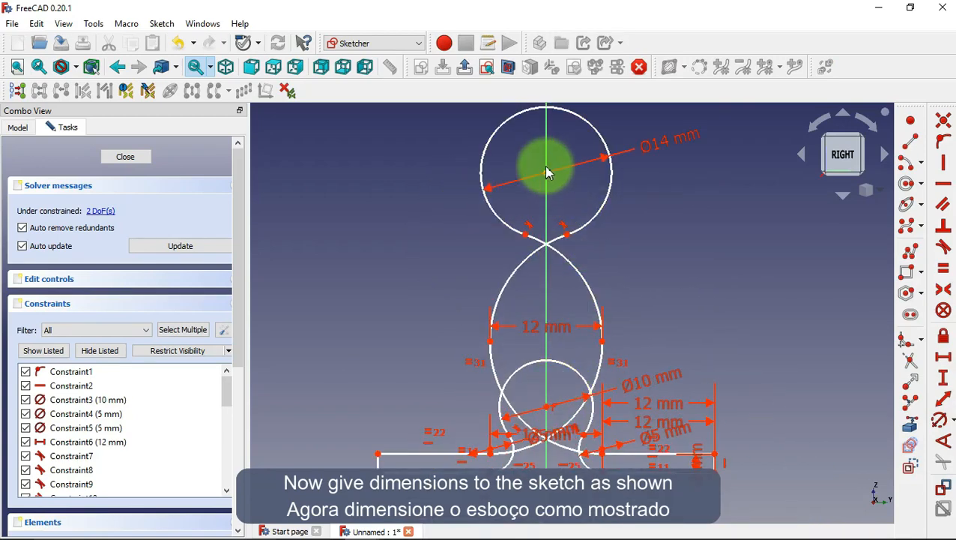
{"action": "left_click_drag", "start_coordinate": [547, 177], "coordinate": [547, 383]}
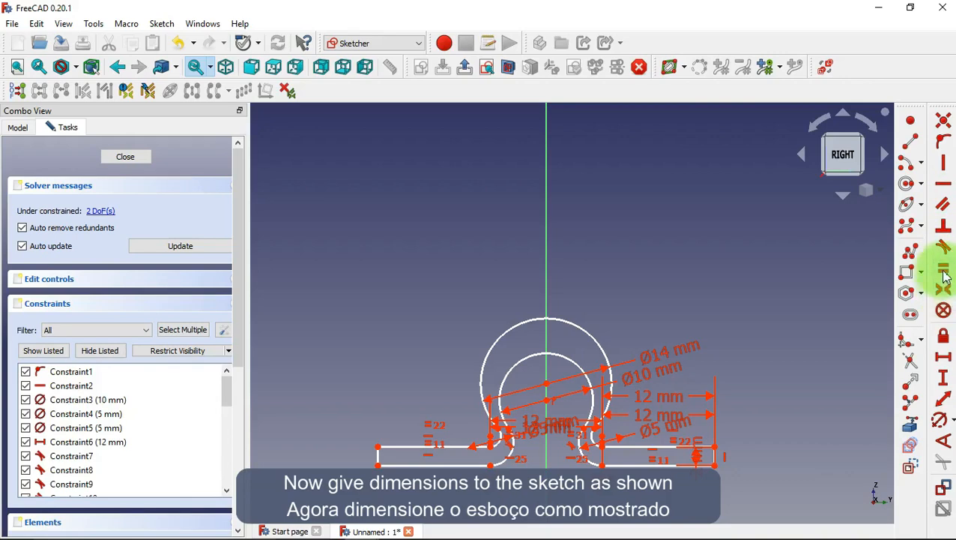
Constrain the vertical distance between the centres of the 10 mm and 14 mm arcs to 0 mm
{"action": "left_click", "coordinate": [944, 380]}
{"action": "scroll", "coordinate": [589, 424], "scroll_direction": "up", "scroll_amount": 3}
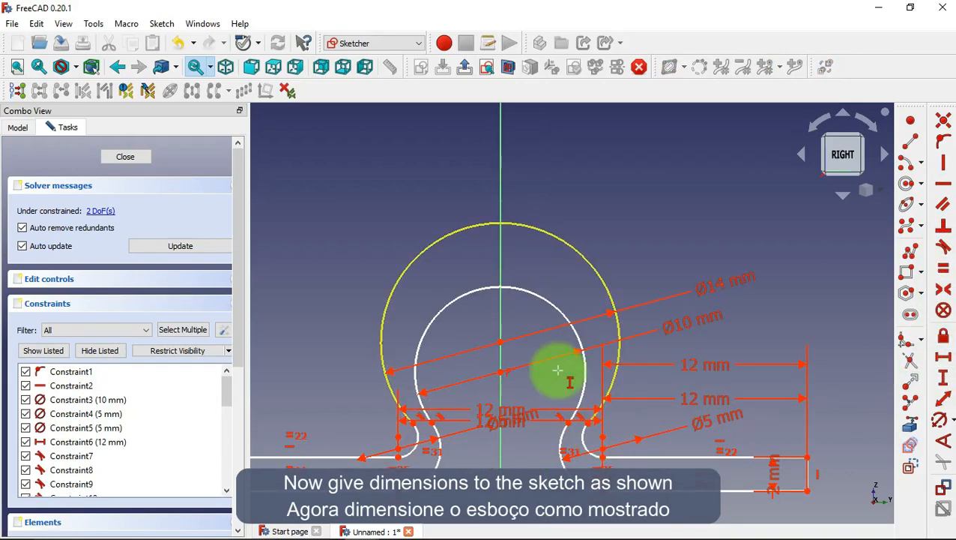
{"action": "left_click", "coordinate": [501, 373]}
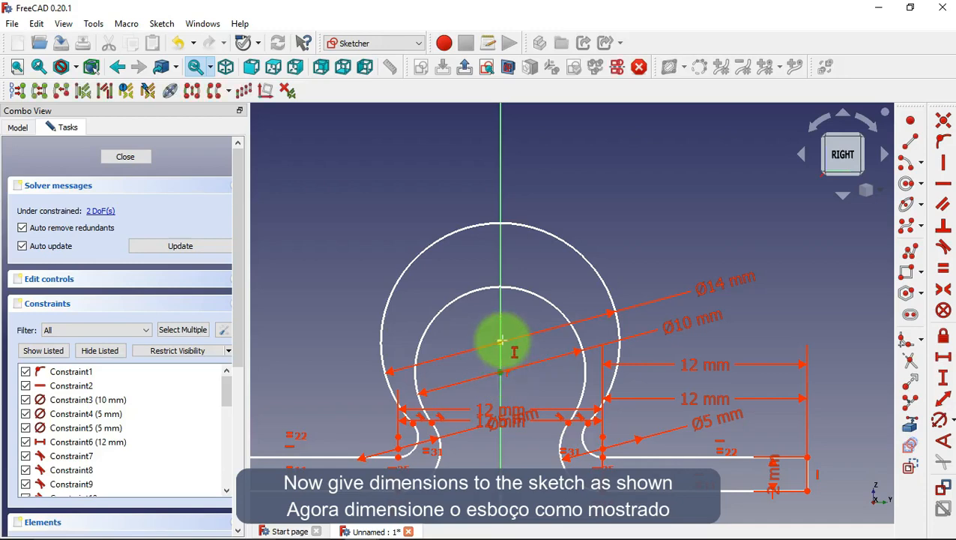
{"action": "left_click", "coordinate": [502, 341]}
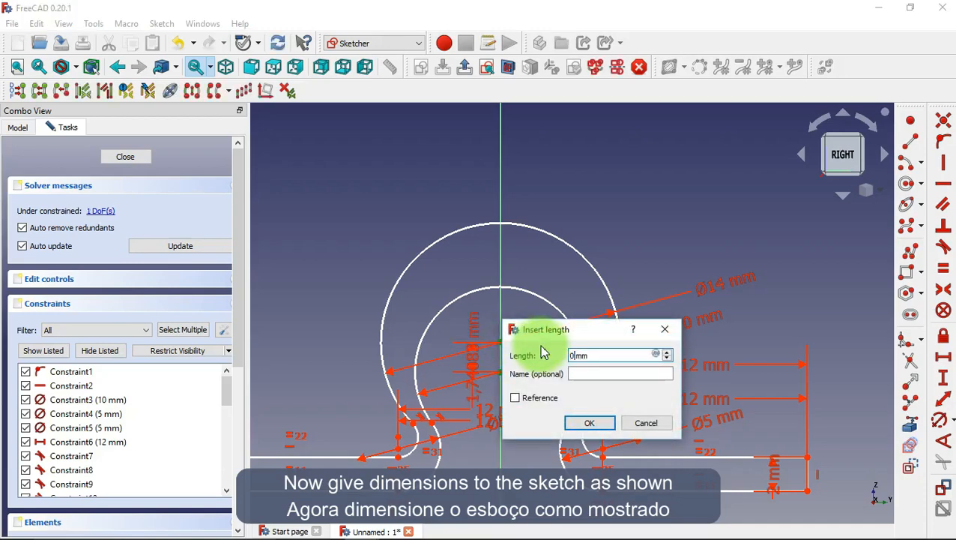
{"action": "type", "text": "0"}
{"action": "left_click", "coordinate": [589, 423]}
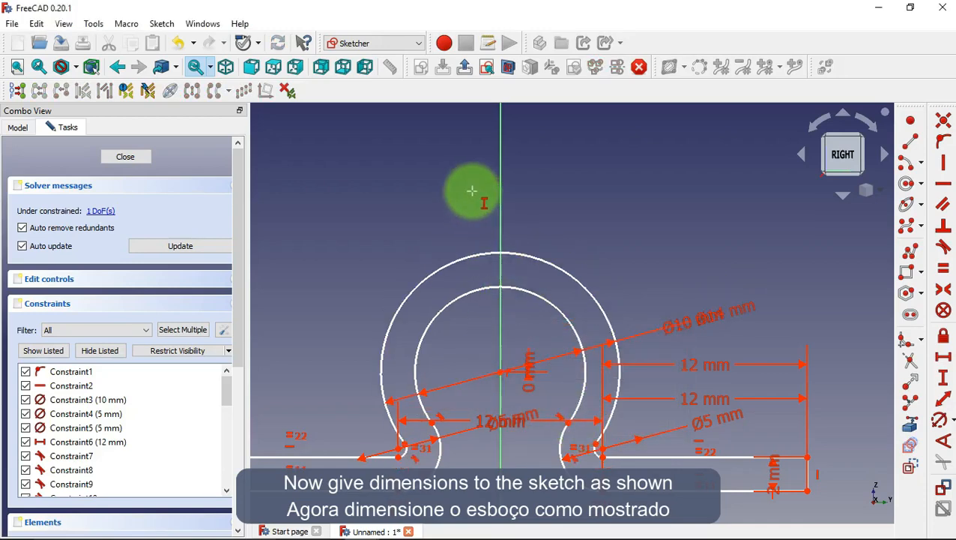
Constrain the vertical distance from the profile's lower-left corner to the origin to 0 mm
{"action": "scroll", "coordinate": [472, 191], "scroll_direction": "down", "scroll_amount": 3}
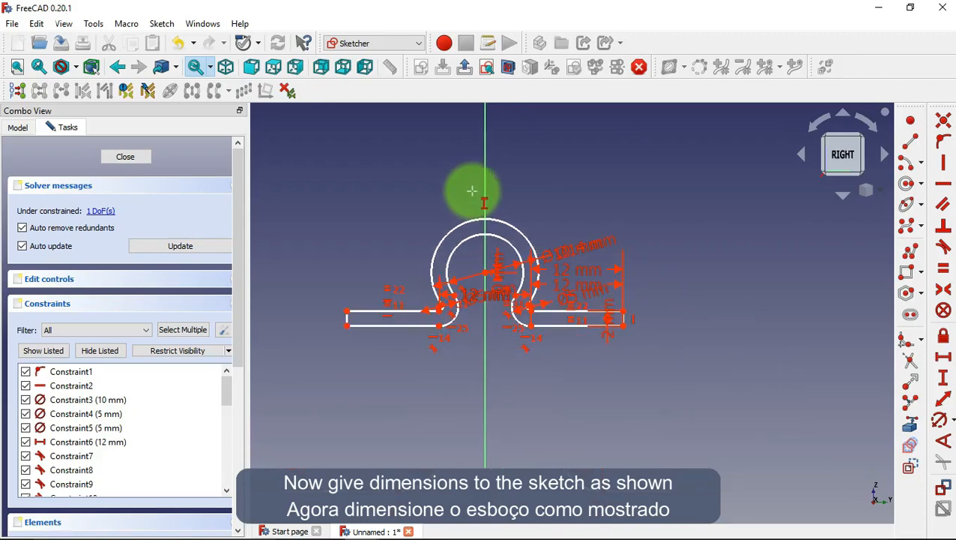
{"action": "left_click", "coordinate": [347, 324]}
{"action": "scroll", "coordinate": [349, 218], "scroll_direction": "down", "scroll_amount": 2}
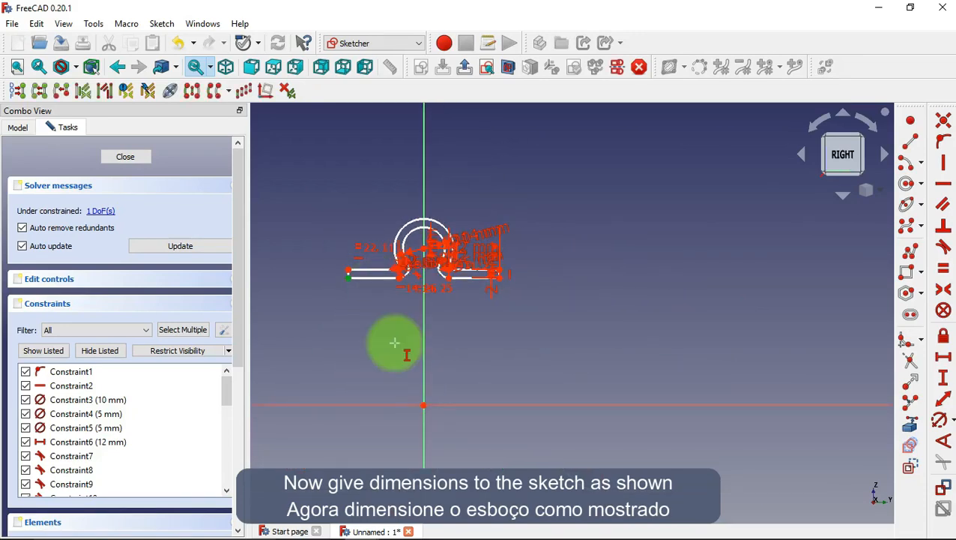
{"action": "scroll", "coordinate": [420, 415], "scroll_direction": "up", "scroll_amount": 3}
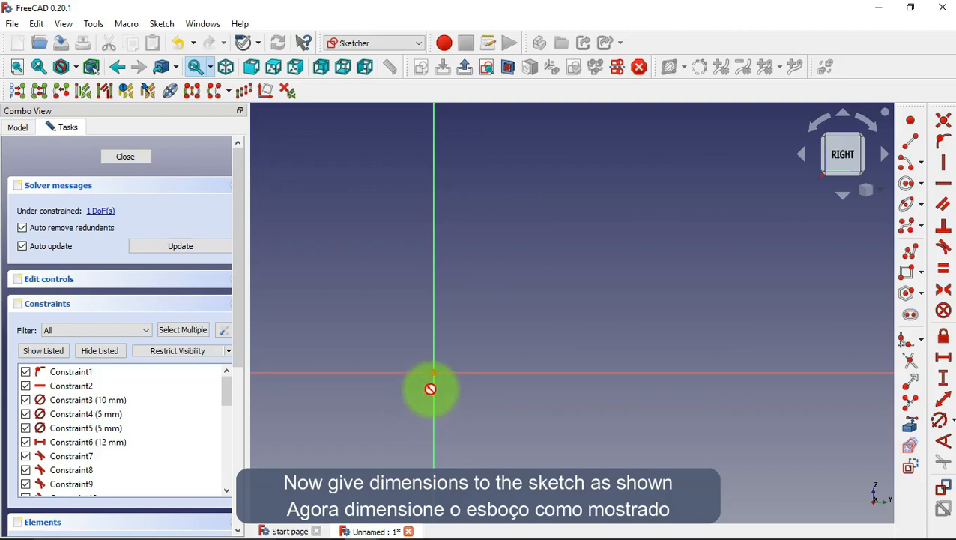
{"action": "left_click", "coordinate": [436, 375]}
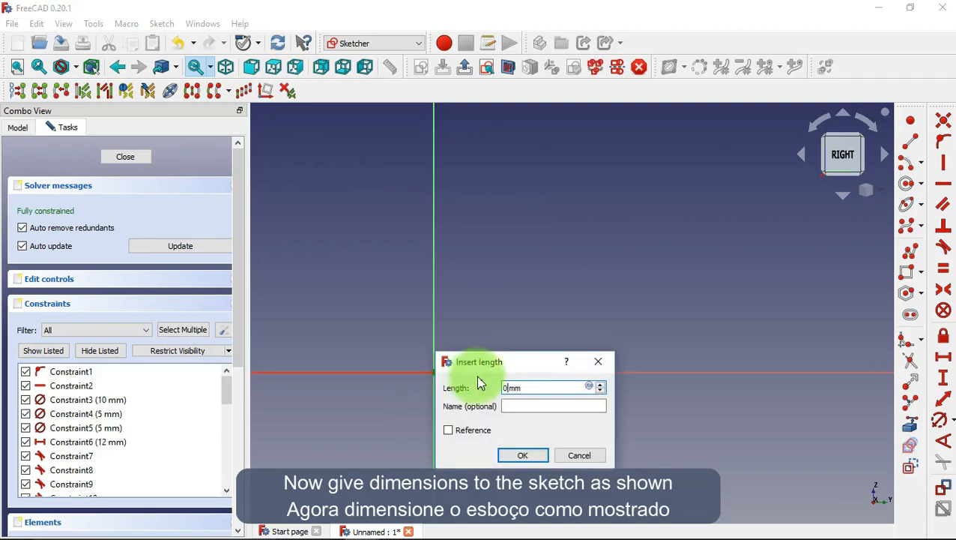
{"action": "left_click", "coordinate": [519, 455]}
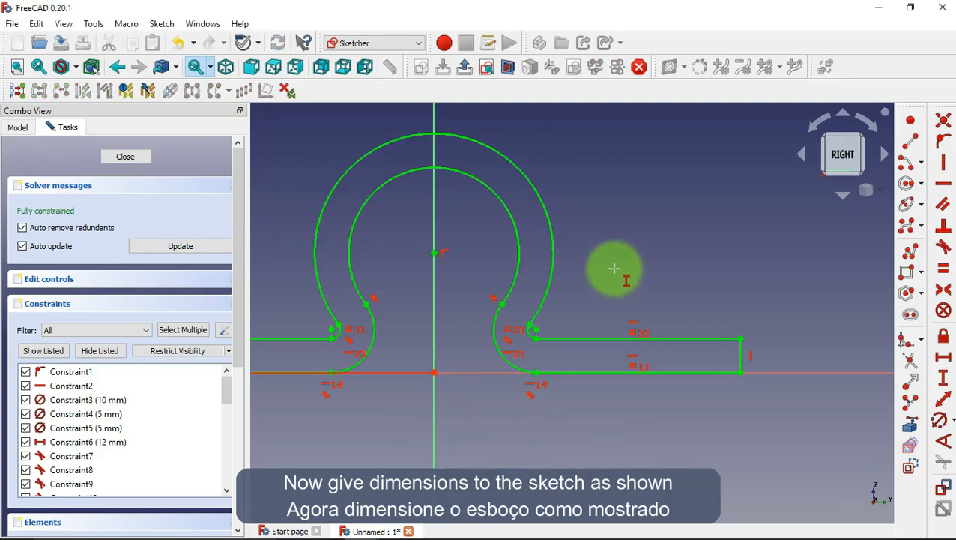
Close the clip profile sketch and pad it 100 mm, symmetric to the plane
{"action": "scroll", "coordinate": [631, 234], "scroll_direction": "down", "scroll_amount": 5}
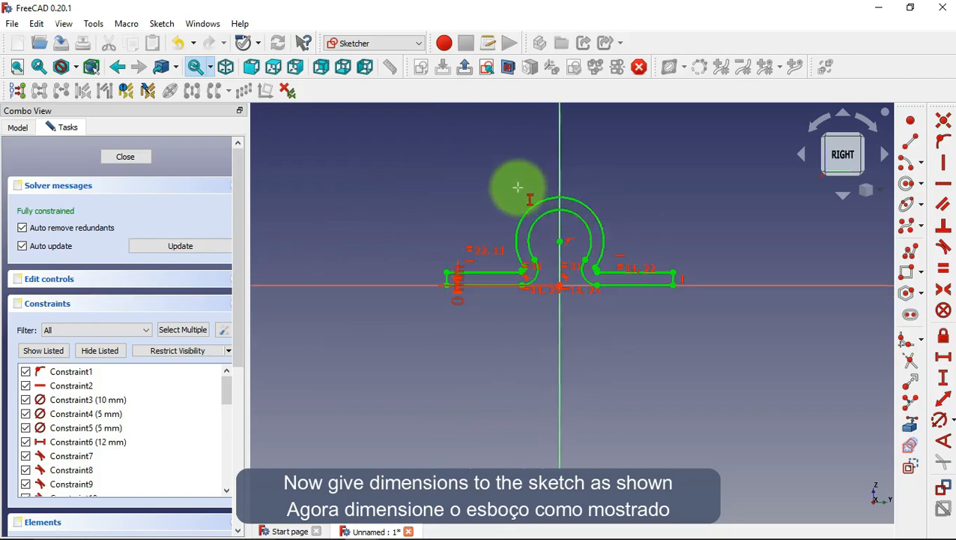
{"action": "scroll", "coordinate": [516, 185], "scroll_direction": "up", "scroll_amount": 4}
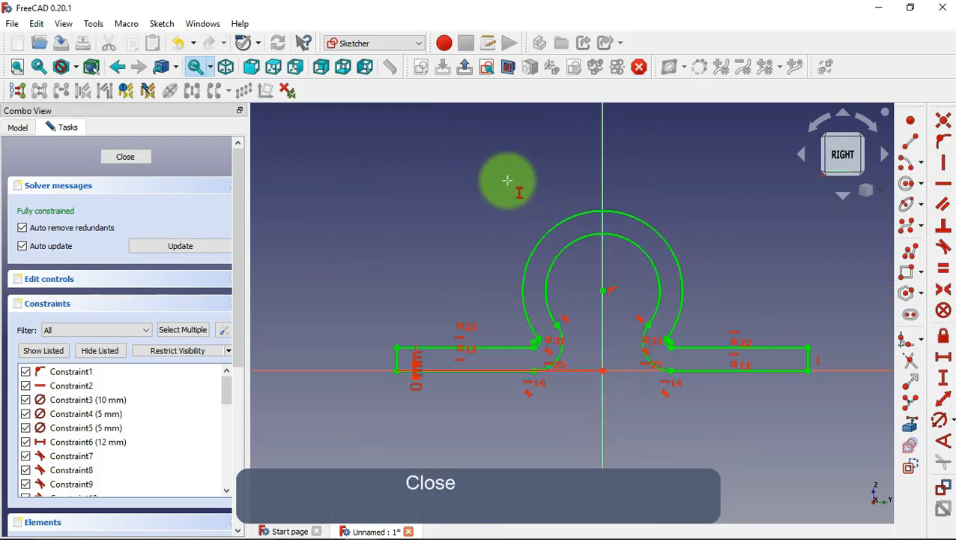
{"action": "scroll", "coordinate": [507, 180], "scroll_direction": "down", "scroll_amount": 1}
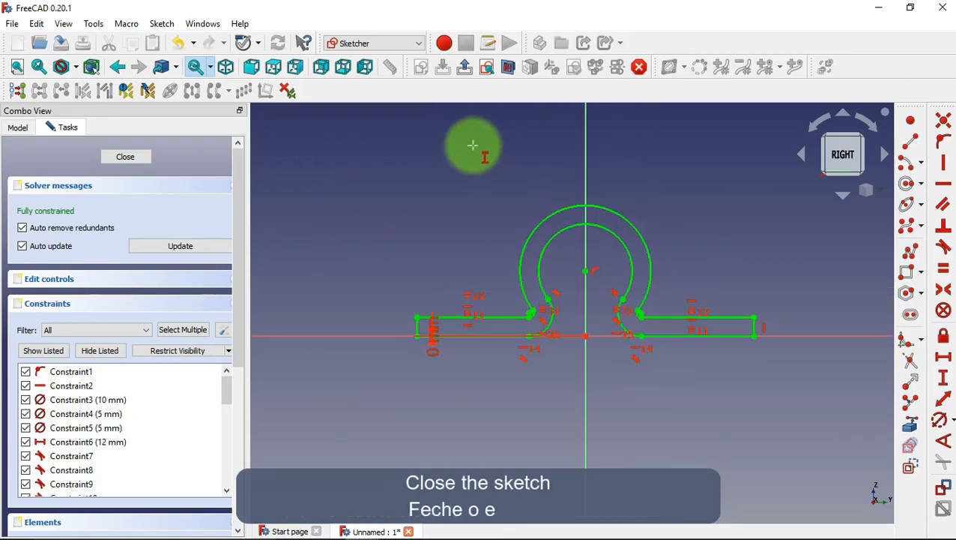
{"action": "left_click", "coordinate": [126, 159]}
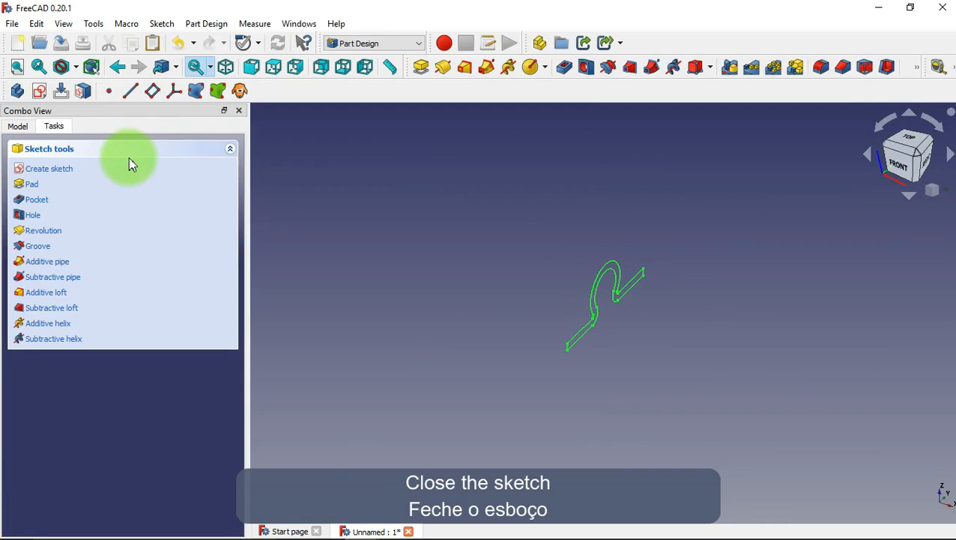
{"action": "left_click", "coordinate": [431, 70]}
{"action": "left_click_drag", "start_coordinate": [184, 229], "coordinate": [105, 237]}
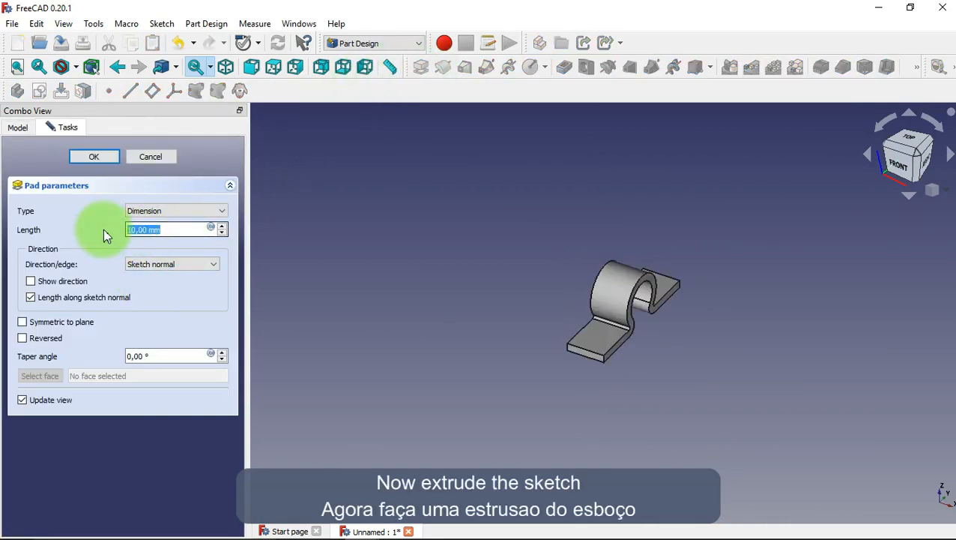
{"action": "left_click", "coordinate": [63, 323]}
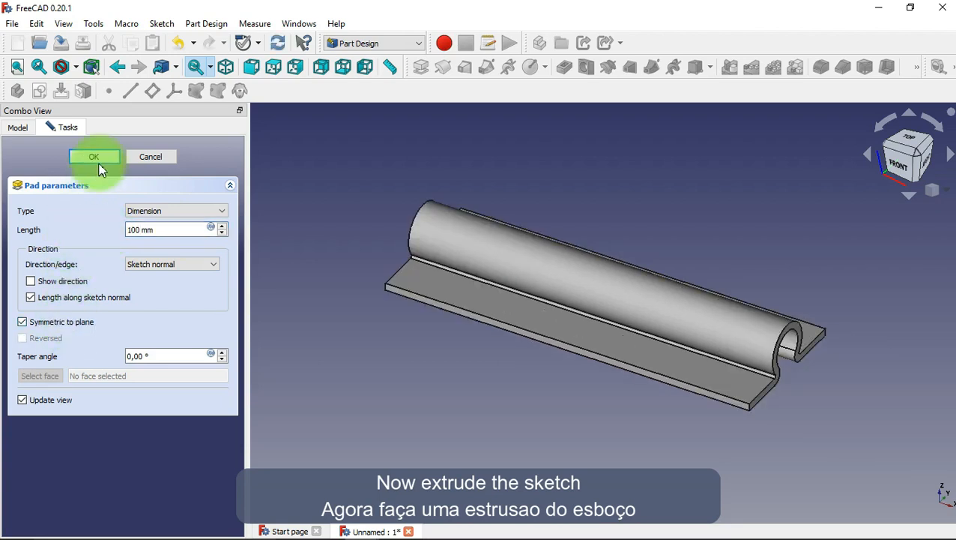
{"action": "left_click", "coordinate": [95, 157]}
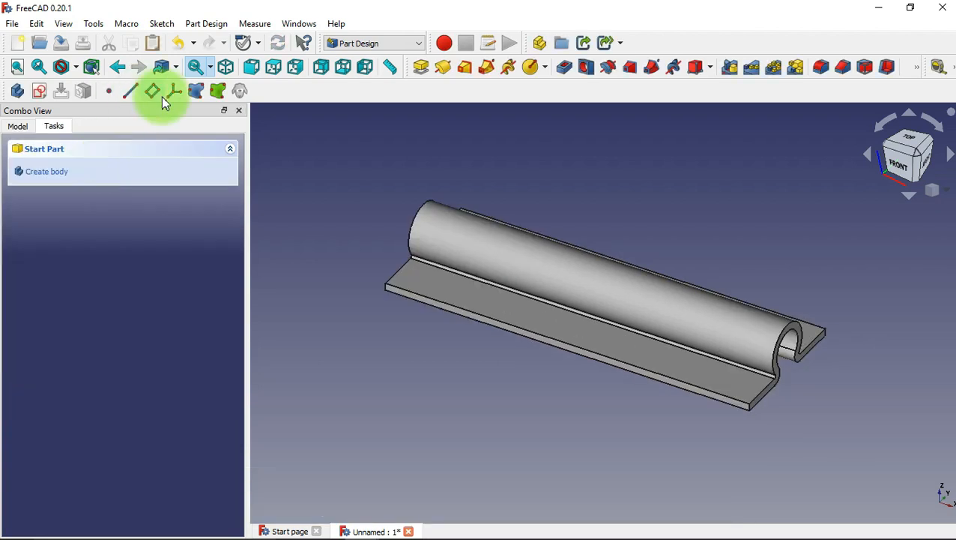
Start a sketch on the XY plane, section the view, and draw four circles about 9 mm in diameter, one near each end of both flanges
{"action": "left_click", "coordinate": [41, 92]}
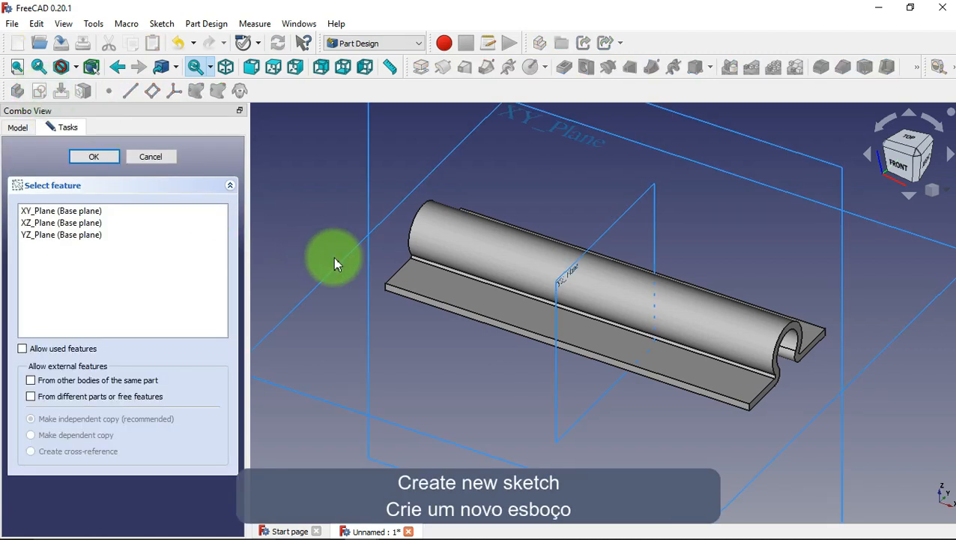
{"action": "left_click", "coordinate": [421, 280]}
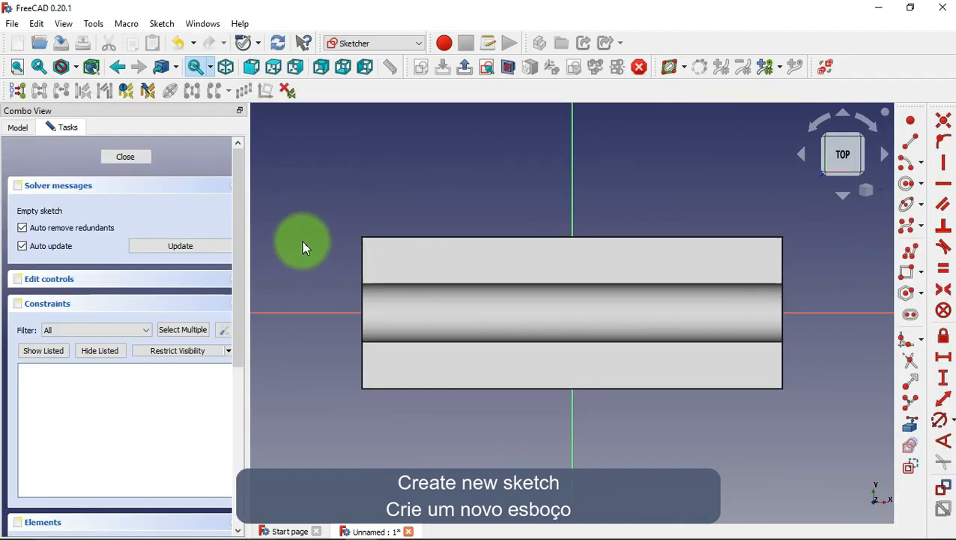
{"action": "left_click", "coordinate": [905, 183]}
{"action": "left_click", "coordinate": [745, 261]}
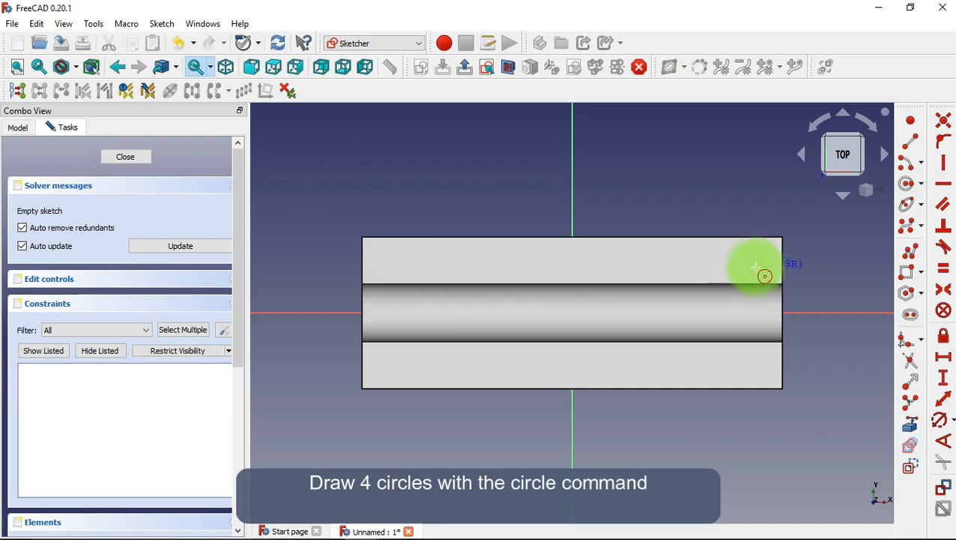
{"action": "left_click", "coordinate": [762, 271]}
{"action": "left_click", "coordinate": [745, 358]}
{"action": "left_click", "coordinate": [759, 372]}
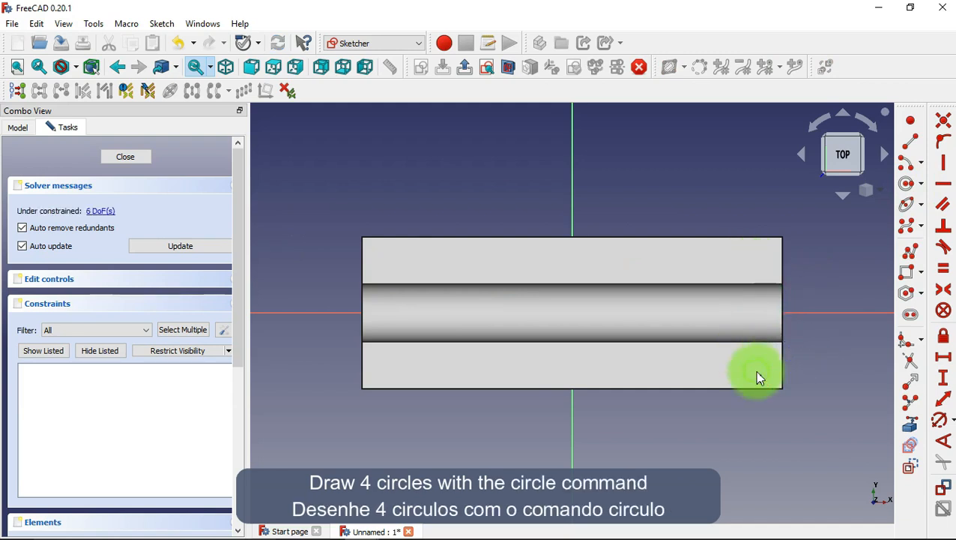
{"action": "left_click", "coordinate": [509, 66]}
{"action": "left_click", "coordinate": [405, 264]}
{"action": "left_click", "coordinate": [417, 277]}
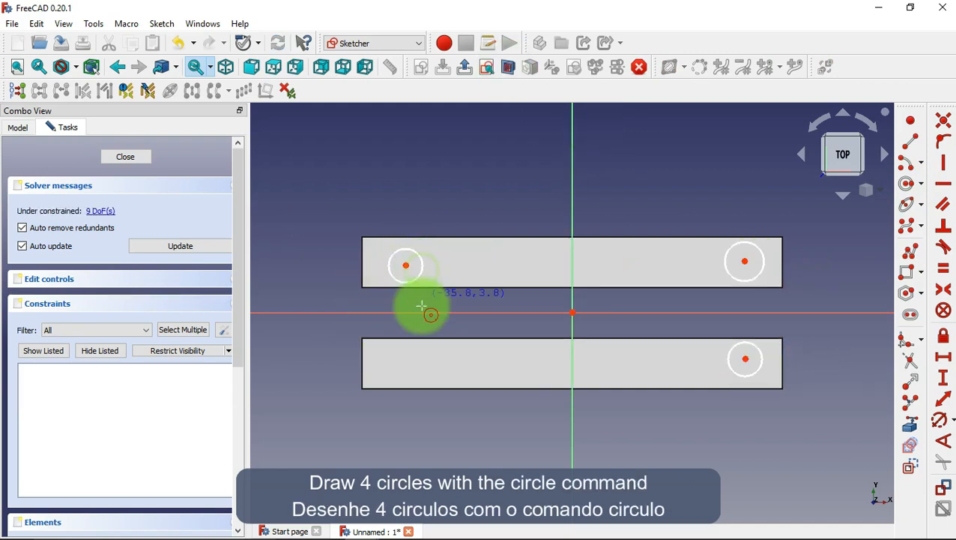
{"action": "left_click", "coordinate": [400, 366]}
{"action": "left_click", "coordinate": [421, 372]}
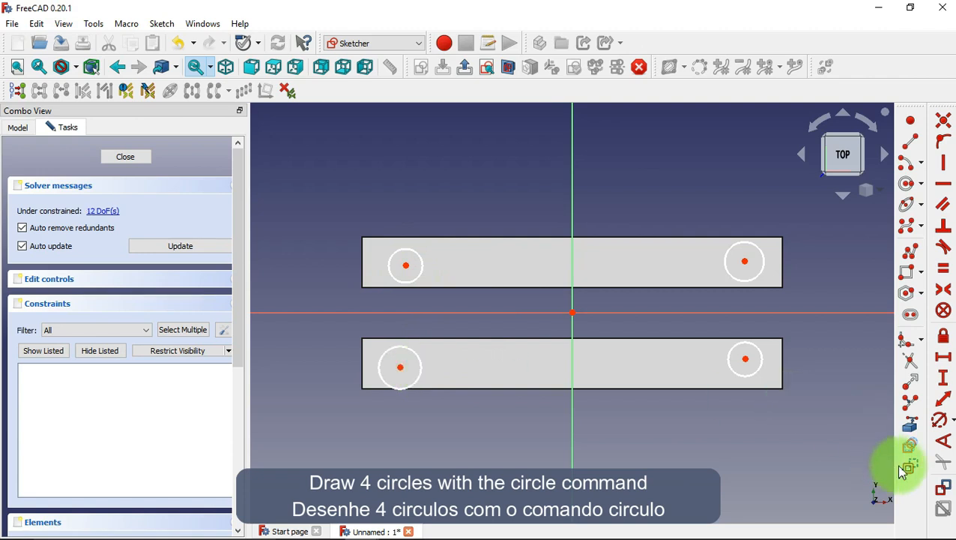
Link the lower flange's outer long edge and right end edge as external geometry, and make the upper two circle centres symmetric about the vertical axis
{"action": "left_click", "coordinate": [912, 429]}
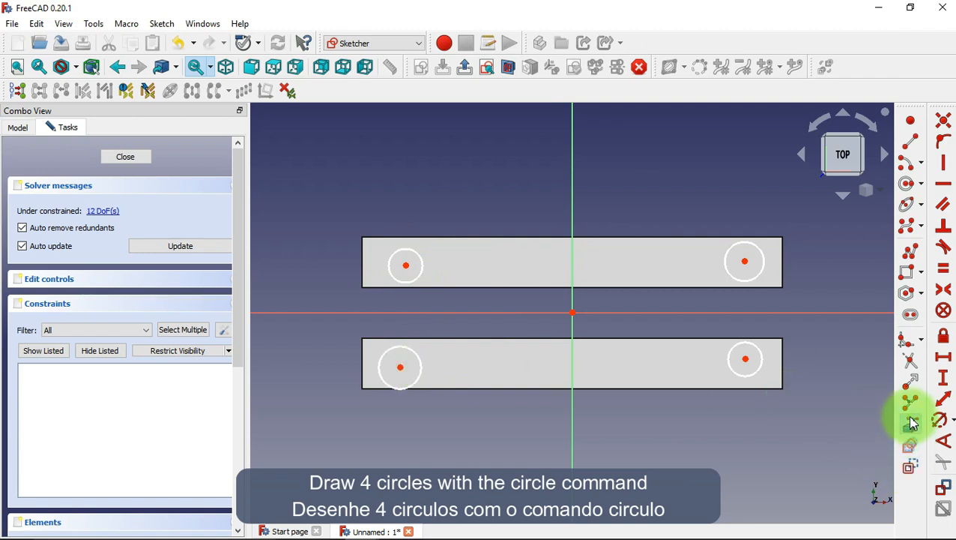
{"action": "left_click", "coordinate": [770, 386]}
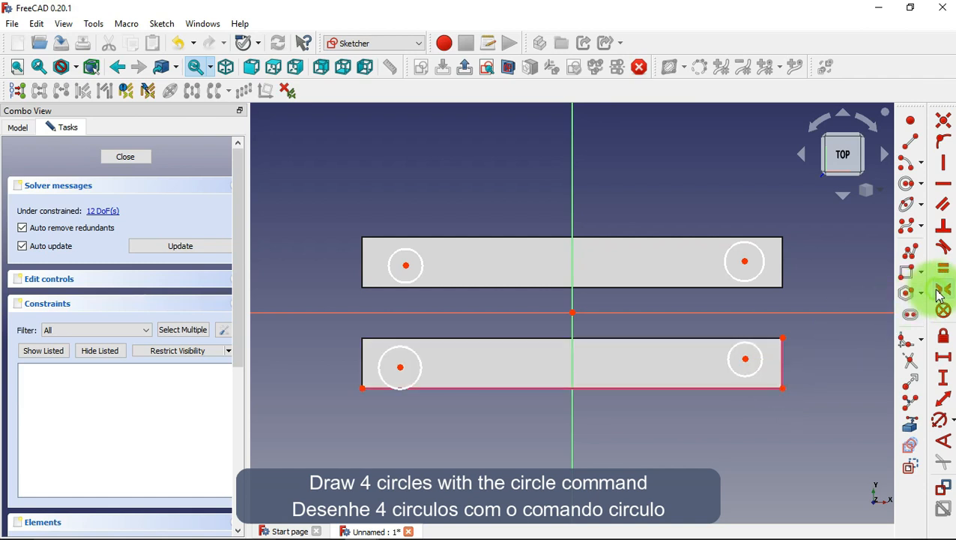
{"action": "left_click", "coordinate": [745, 264]}
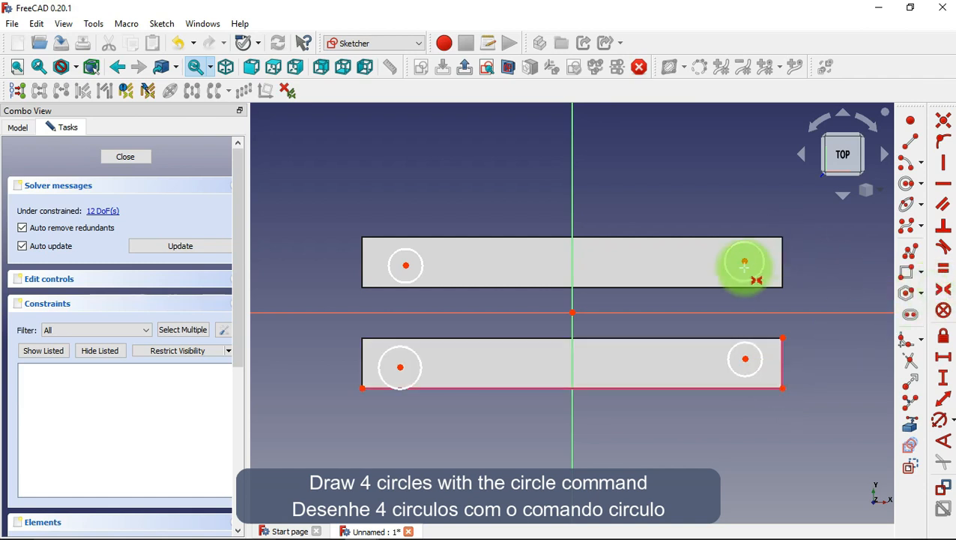
{"action": "left_click", "coordinate": [572, 182]}
{"action": "left_click", "coordinate": [406, 265]}
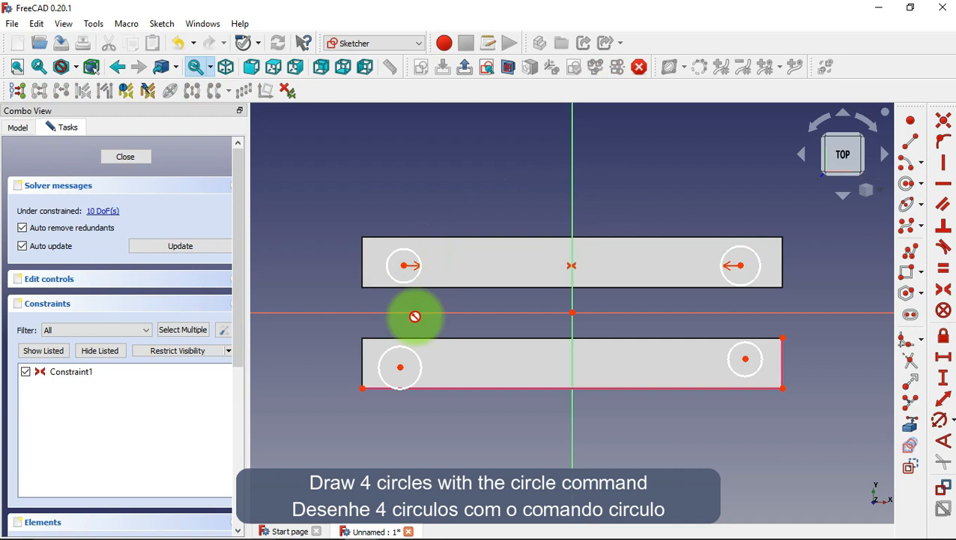
Make the lower two circle centres symmetric about the vertical axis and the right-hand two symmetric about the horizontal axis
{"action": "left_click", "coordinate": [400, 368]}
{"action": "left_click", "coordinate": [572, 427]}
{"action": "left_click", "coordinate": [744, 359]}
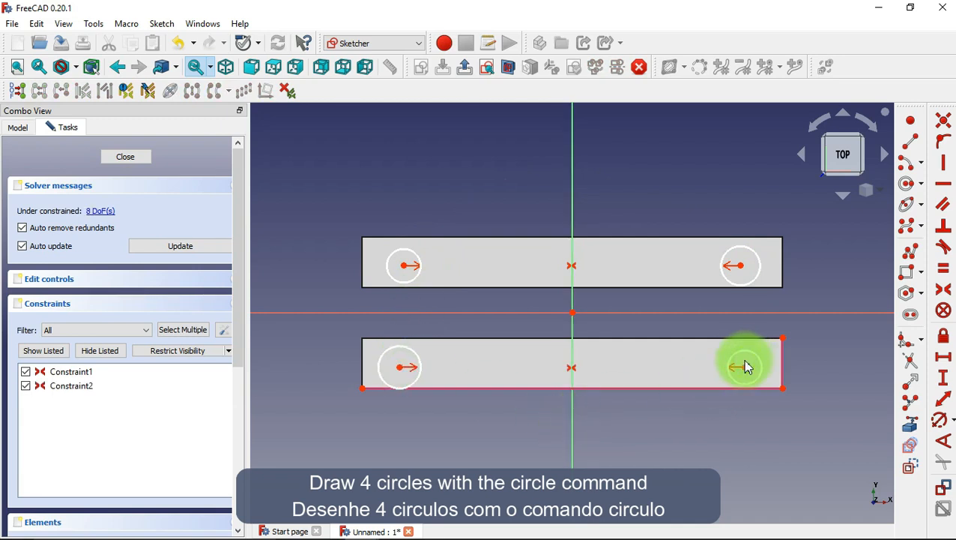
{"action": "left_click", "coordinate": [758, 314]}
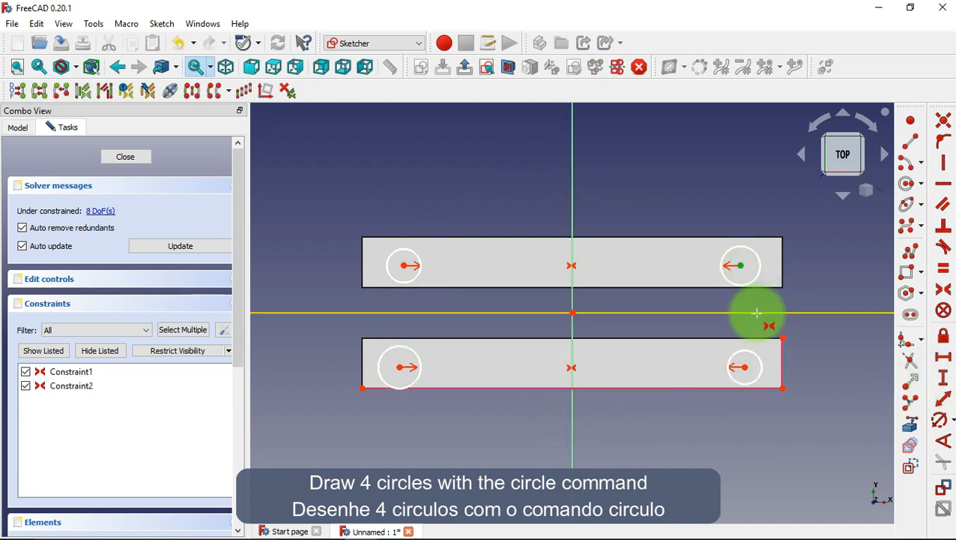
{"action": "left_click", "coordinate": [744, 367]}
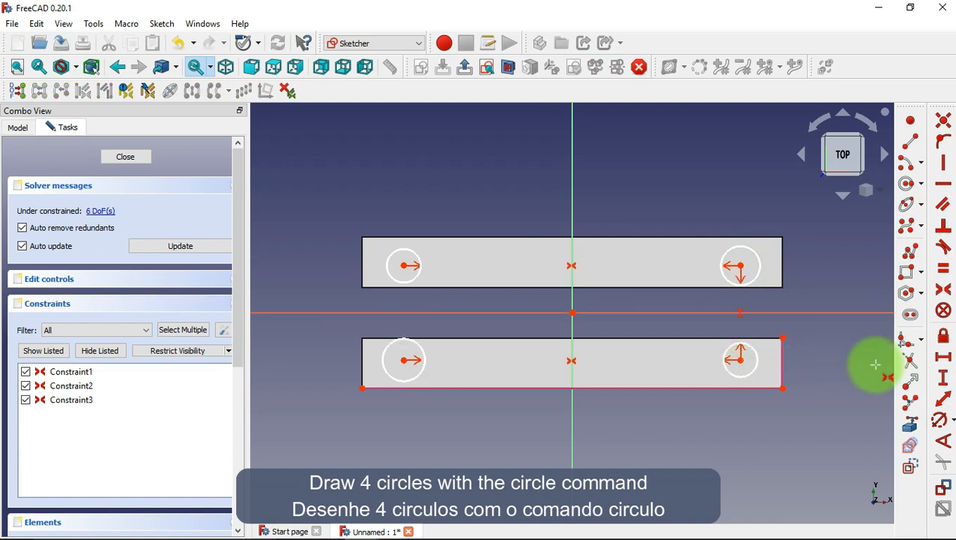
Constrain the upper-right circle's diameter to 4 mm
{"action": "left_click", "coordinate": [942, 419]}
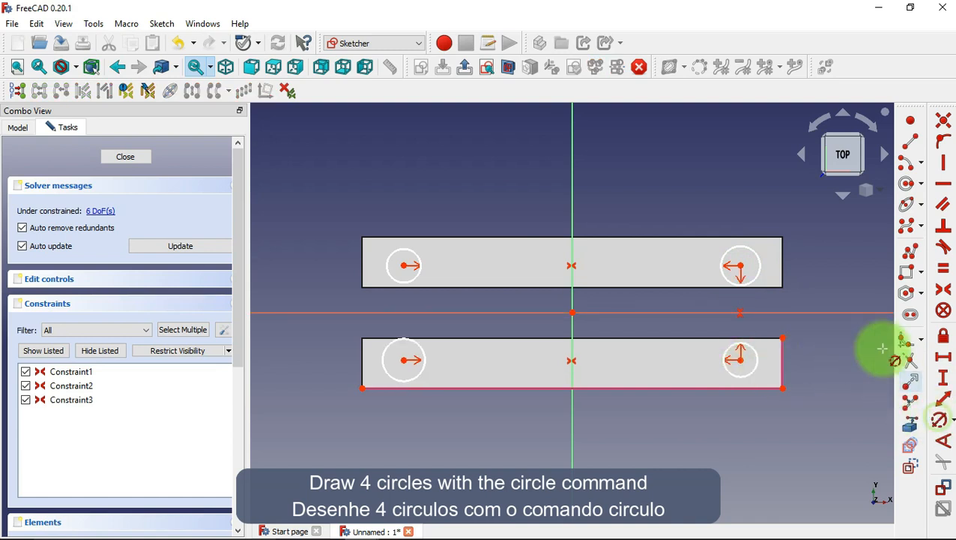
{"action": "left_click", "coordinate": [738, 247]}
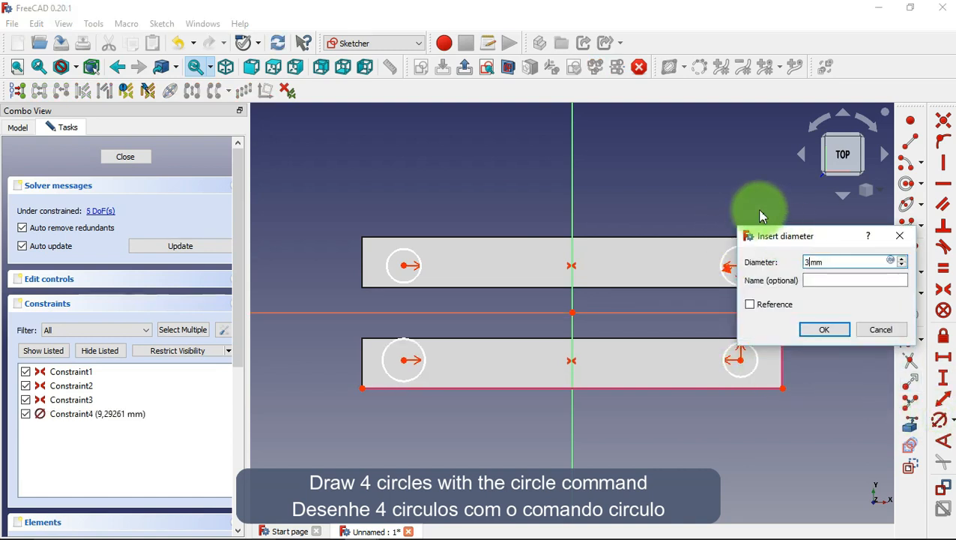
{"action": "left_click", "coordinate": [823, 330]}
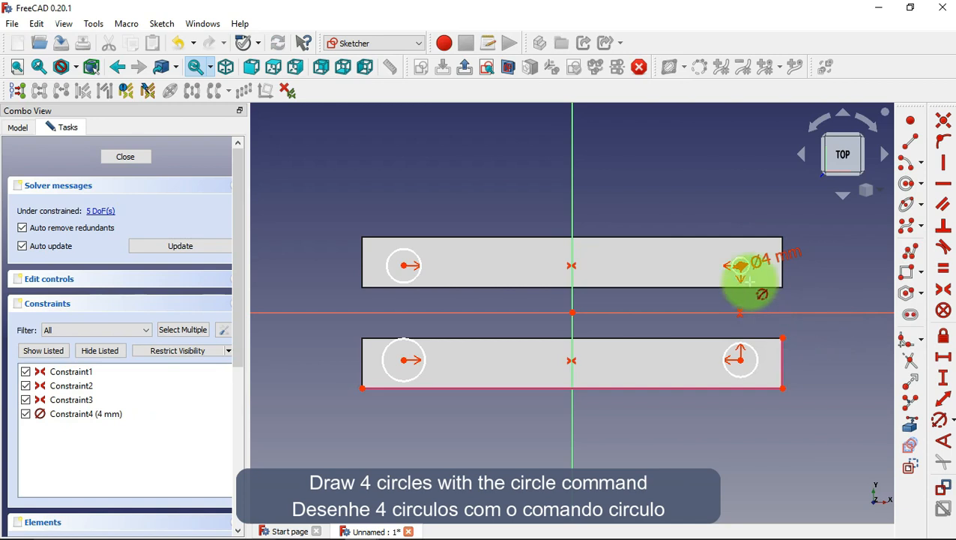
Constrain the other three circles equal in size to the 4 mm circle
{"action": "left_click", "coordinate": [946, 270]}
{"action": "left_click", "coordinate": [742, 264]}
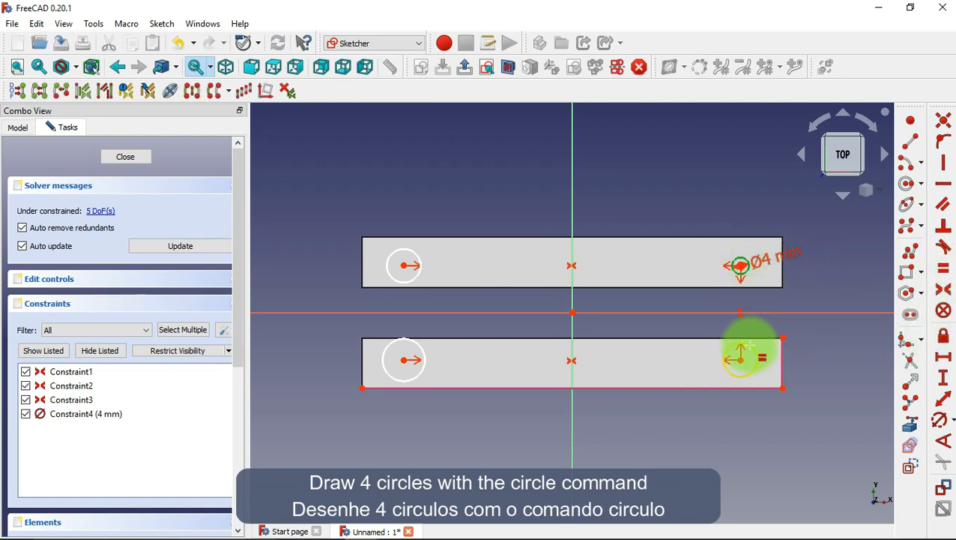
{"action": "left_click", "coordinate": [742, 359]}
{"action": "left_click", "coordinate": [423, 351]}
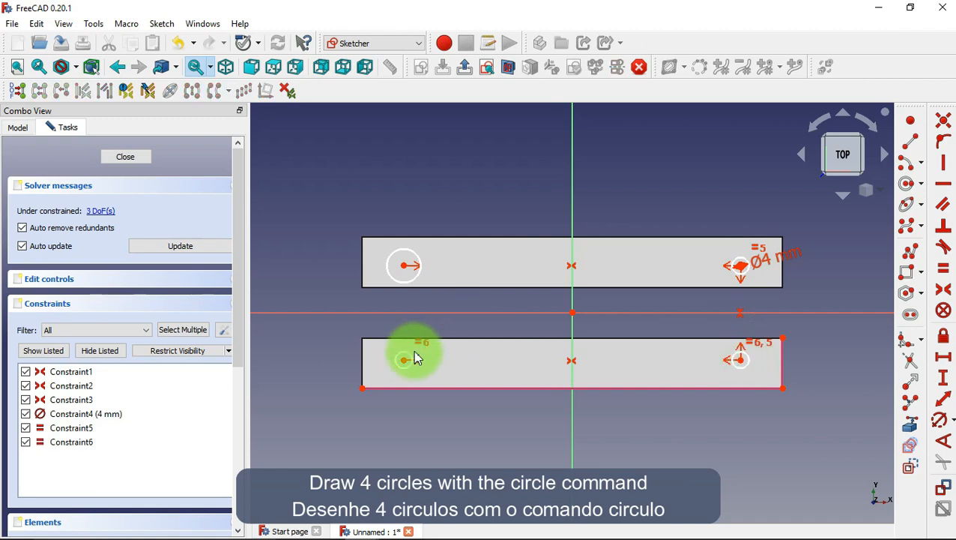
{"action": "left_click", "coordinate": [411, 267]}
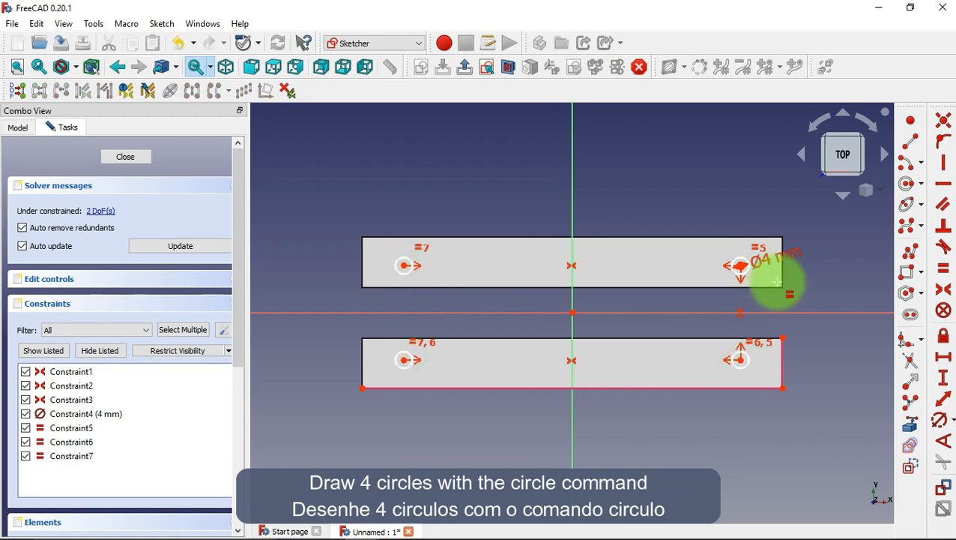
Constrain the vertical distance between the lower-right circle's centre and the lower flange's outer right corner to 6 mm
{"action": "left_click", "coordinate": [943, 377]}
{"action": "left_click", "coordinate": [782, 388]}
{"action": "left_click", "coordinate": [740, 360]}
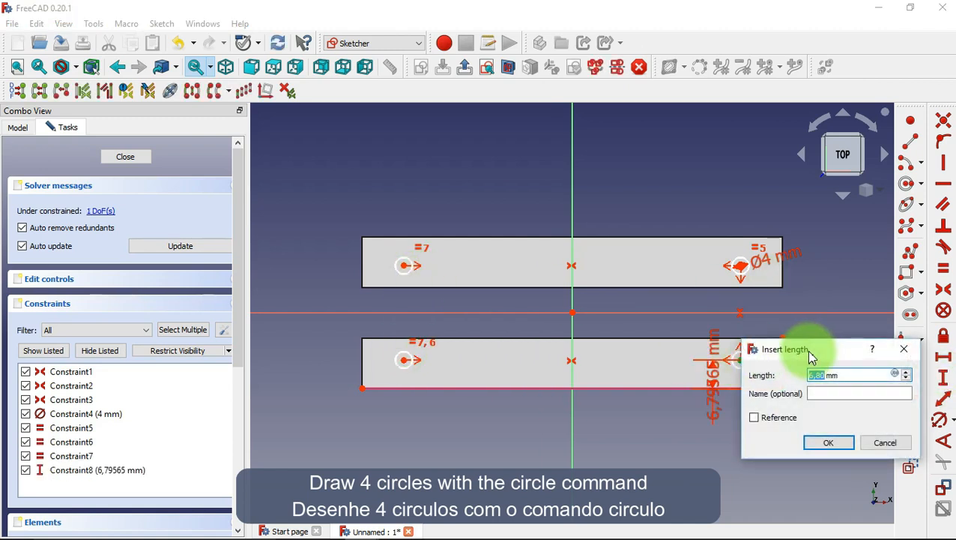
{"action": "type", "text": "6"}
{"action": "left_click", "coordinate": [825, 442]}
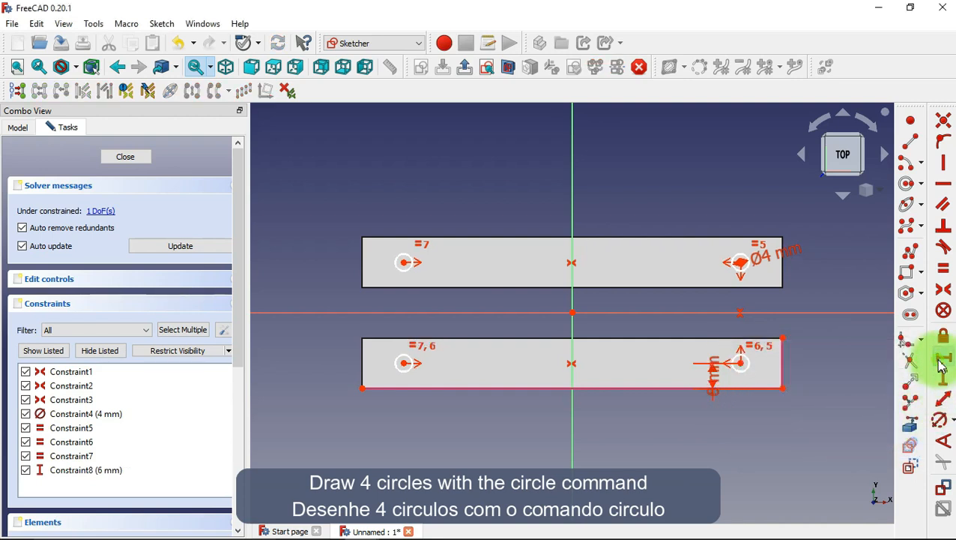
Constrain the horizontal distance between the lower-right circle's centre and the flange's outer right corner to 12 mm, and close the sketch
{"action": "left_click", "coordinate": [783, 387]}
{"action": "left_click", "coordinate": [740, 363]}
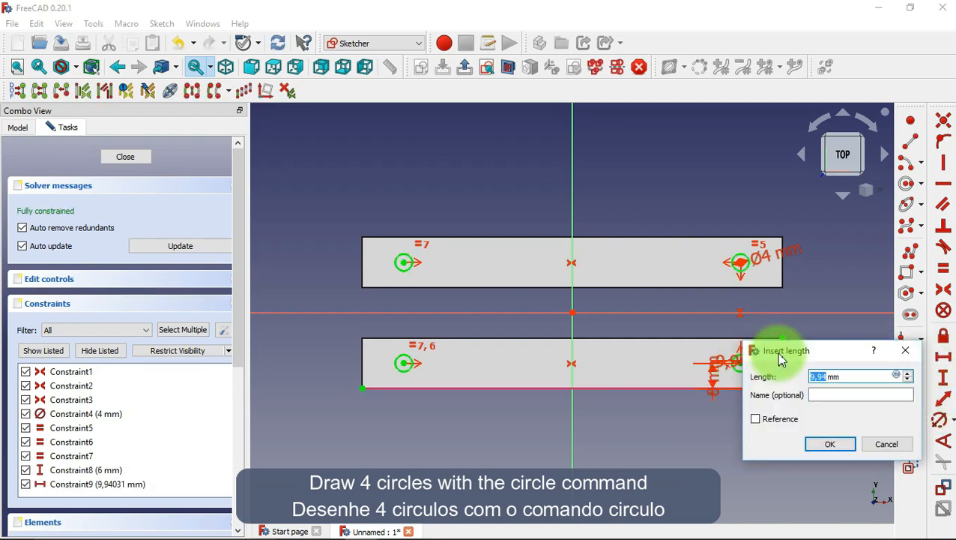
{"action": "type", "text": "12"}
{"action": "left_click", "coordinate": [824, 444]}
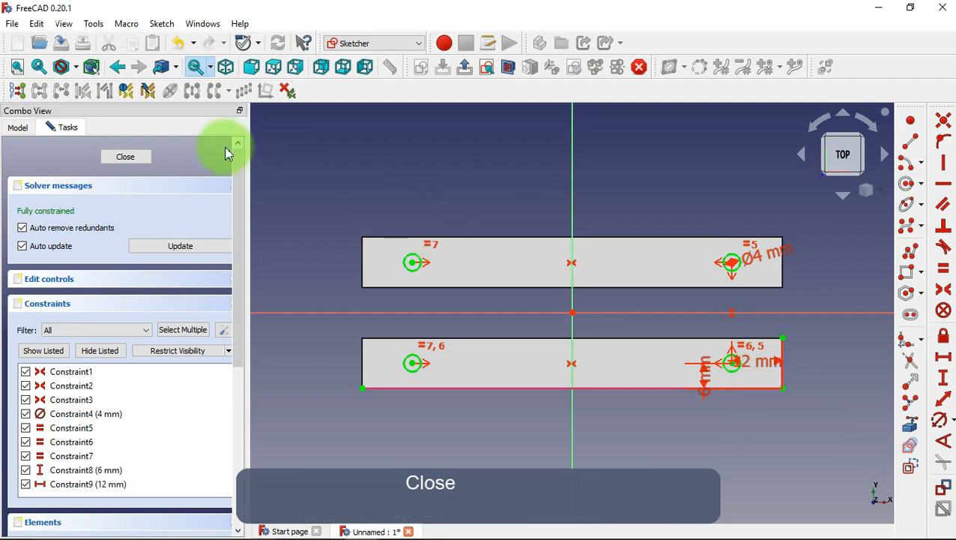
{"action": "left_click", "coordinate": [137, 157]}
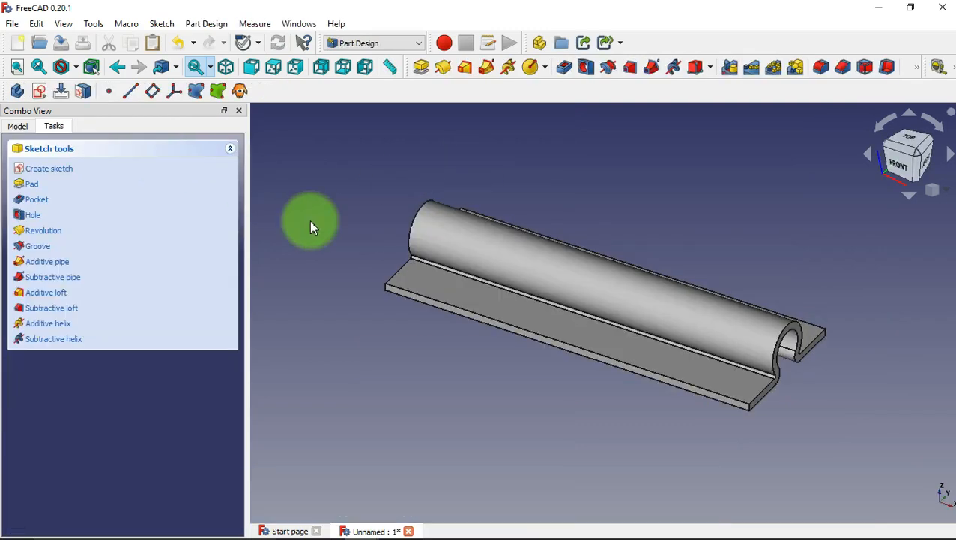
Pocket the four-circle sketch through all, symmetric to its plane, to cut the flange holes
{"action": "left_click", "coordinate": [61, 194]}
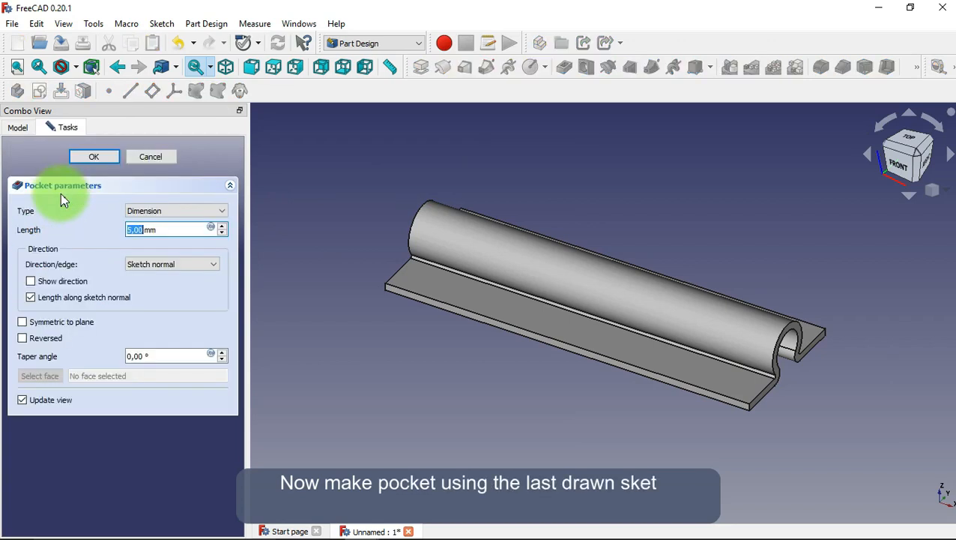
{"action": "left_click", "coordinate": [179, 216]}
{"action": "left_click", "coordinate": [183, 232]}
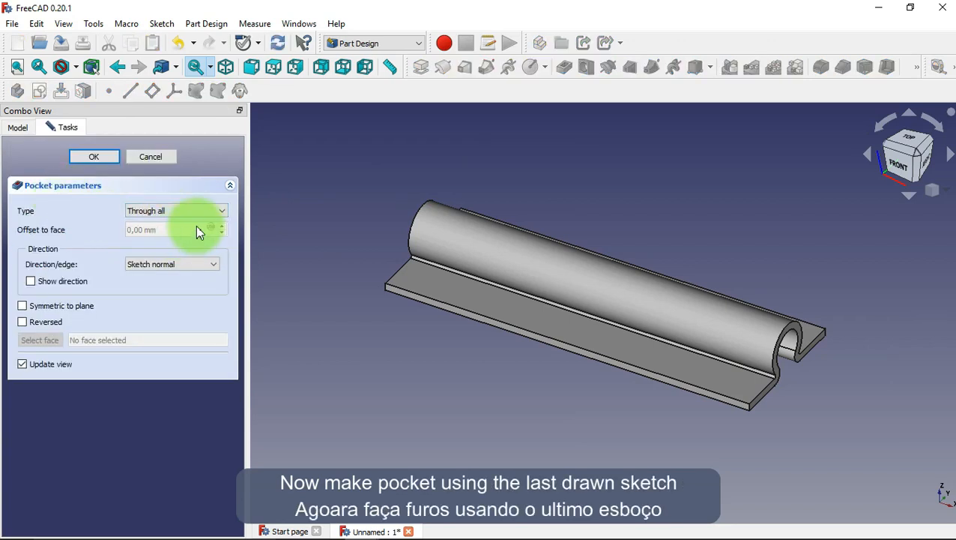
{"action": "left_click_drag", "start_coordinate": [359, 285], "coordinate": [538, 345]}
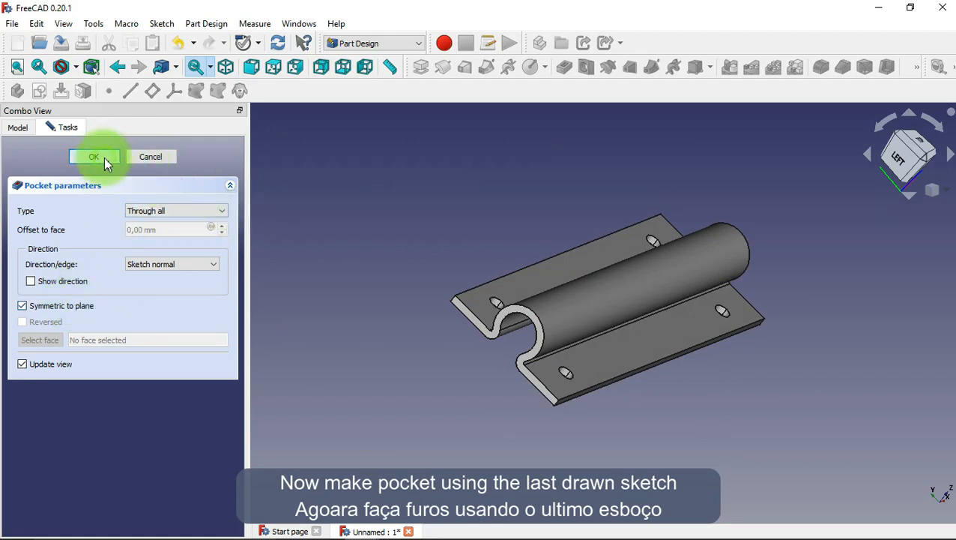
{"action": "left_click", "coordinate": [94, 157]}
Chamfer the upper circular edges of all four flange holes with a 1 mm equal-distance chamfer
{"action": "left_click", "coordinate": [225, 67]}
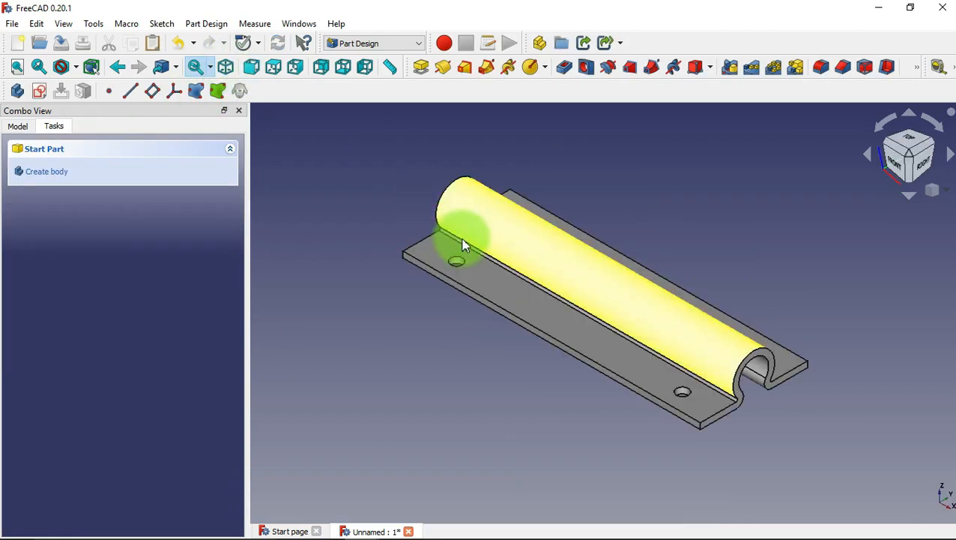
{"action": "left_click", "coordinate": [457, 260]}
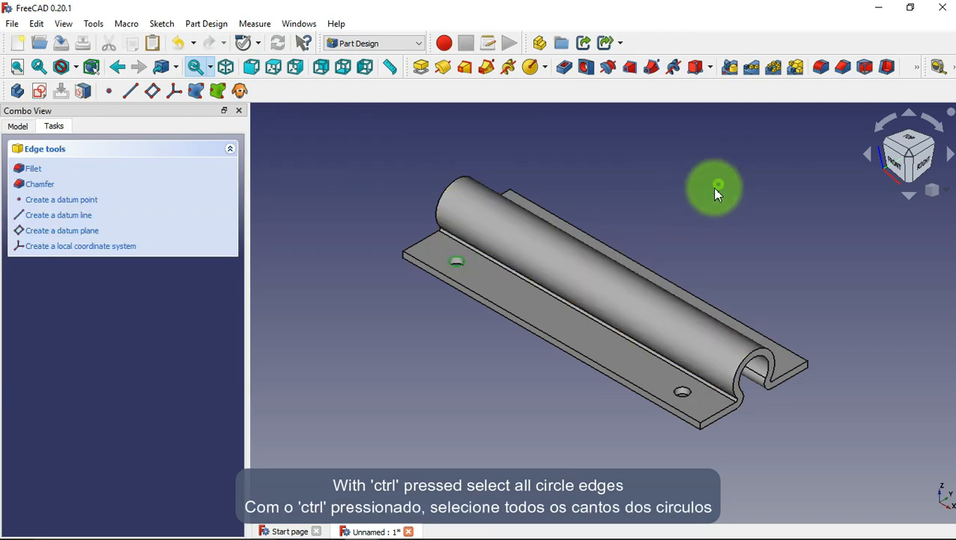
{"action": "middle_click_drag", "start_coordinate": [715, 192], "coordinate": [614, 224]}
{"action": "middle_click_drag", "start_coordinate": [564, 151], "coordinate": [741, 239]}
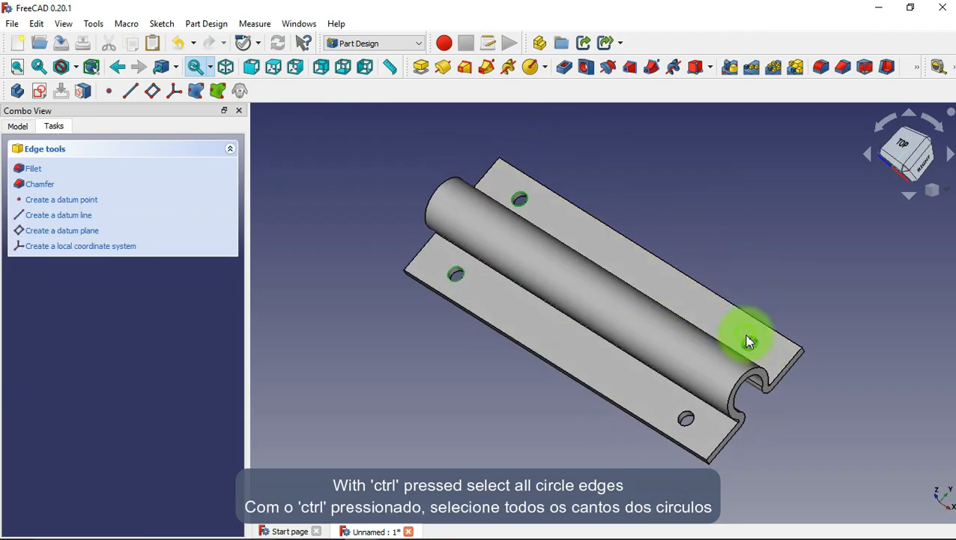
{"action": "left_click", "coordinate": [686, 418], "text": "ctrl"}
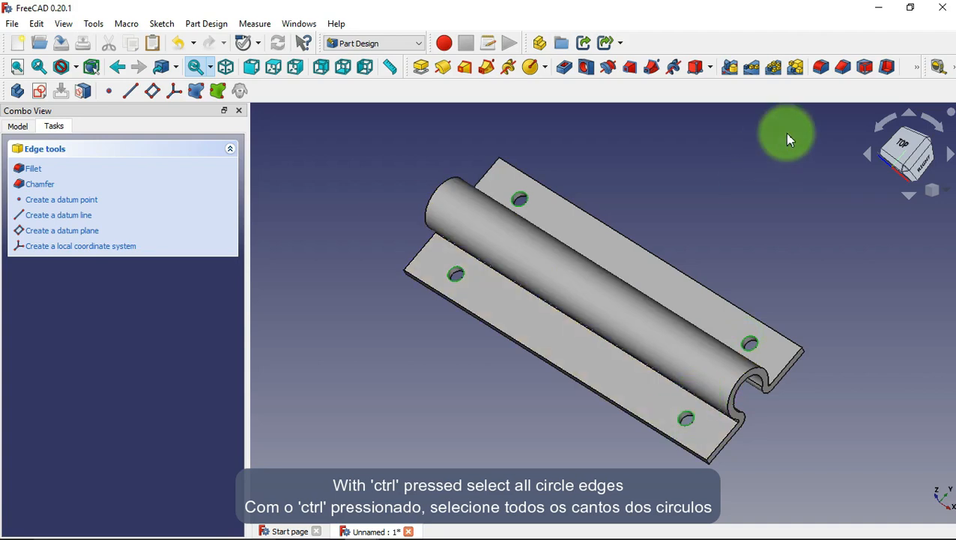
{"action": "left_click", "coordinate": [843, 67]}
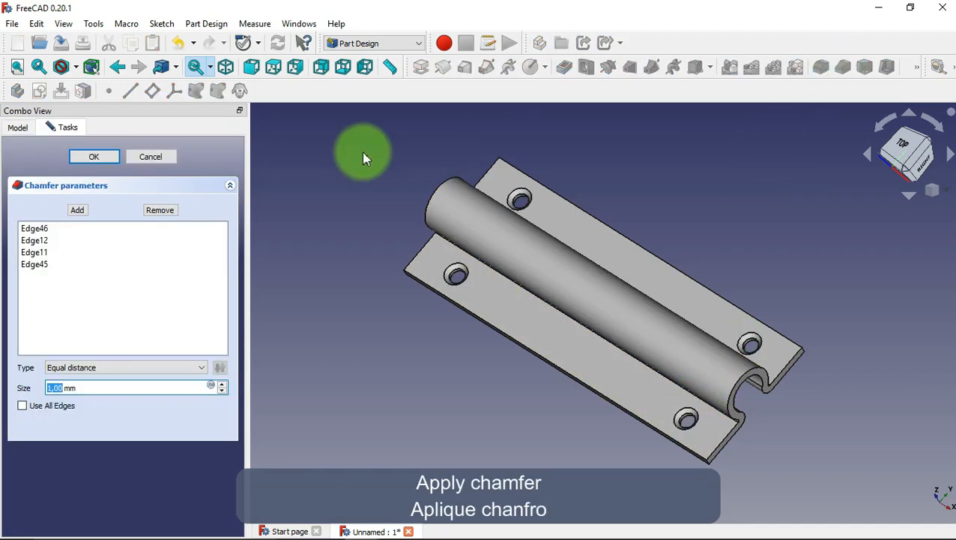
{"action": "left_click", "coordinate": [94, 157]}
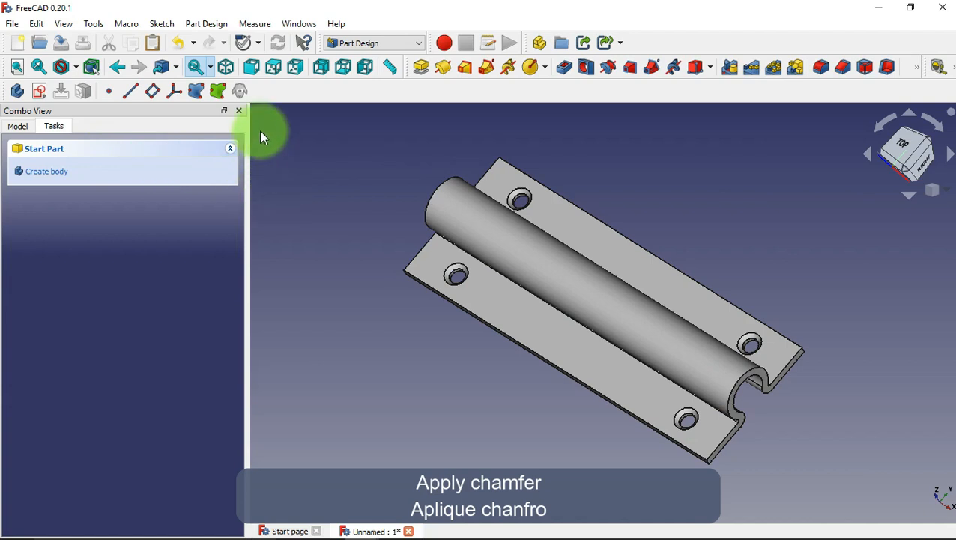
Create a new sketch on the YZ plane
{"action": "left_click", "coordinate": [226, 68]}
{"action": "left_click", "coordinate": [398, 273]}
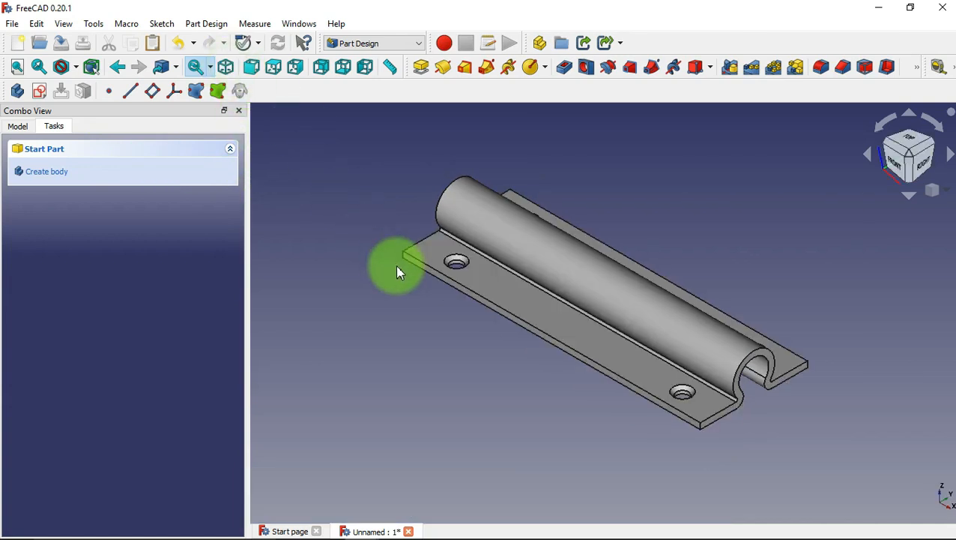
{"action": "left_click", "coordinate": [41, 92]}
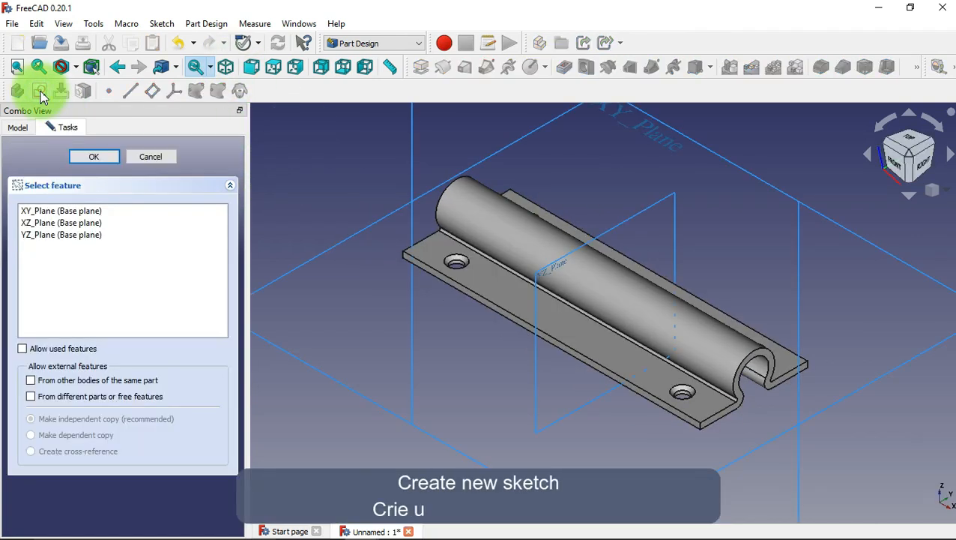
{"action": "left_click", "coordinate": [563, 270]}
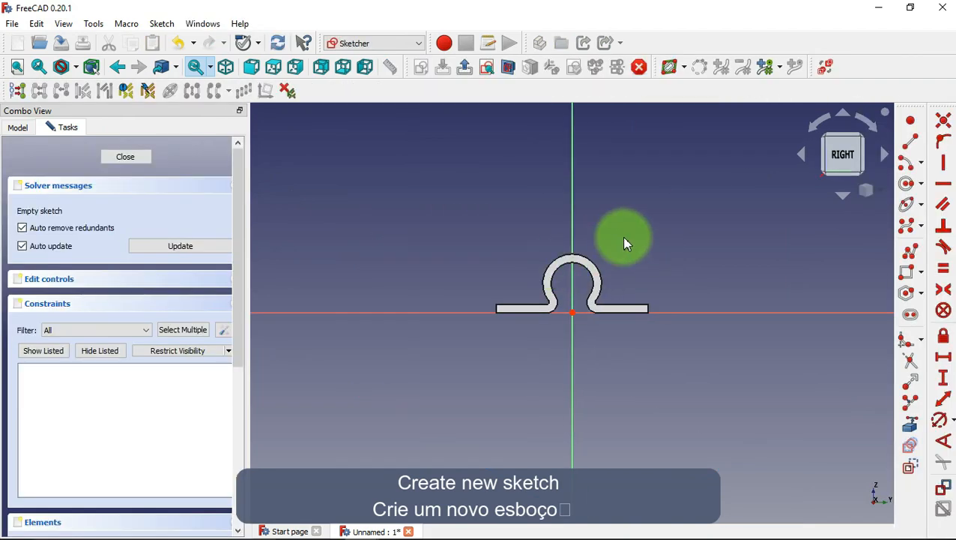
Link the bulb's inner arc as external geometry and section the view at the sketch plane
{"action": "scroll", "coordinate": [624, 244], "scroll_direction": "up", "scroll_amount": 5}
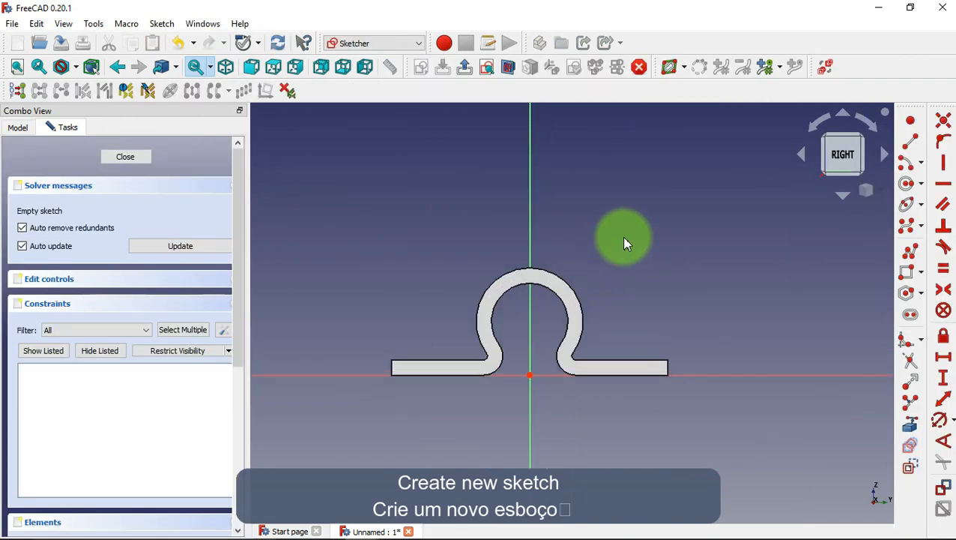
{"action": "left_click", "coordinate": [908, 427]}
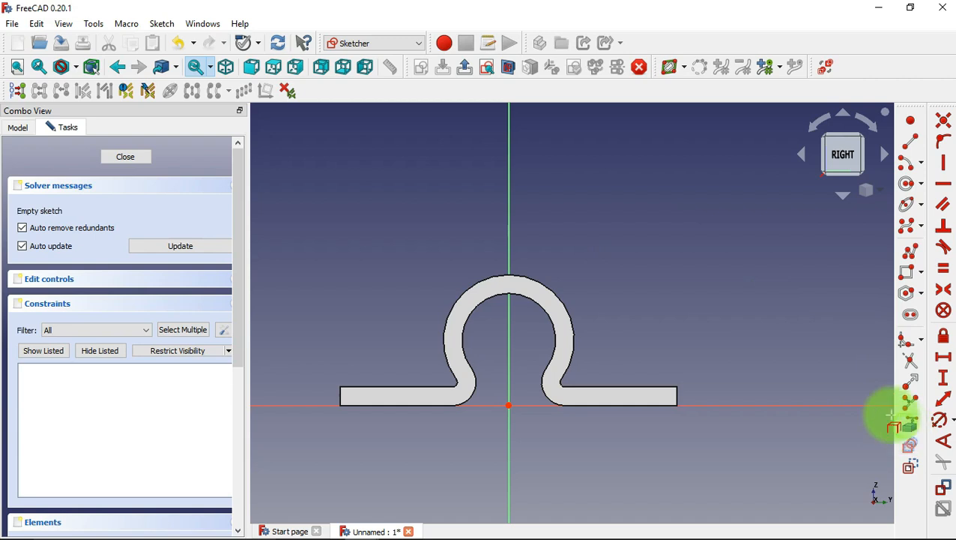
{"action": "left_click", "coordinate": [554, 363]}
{"action": "left_click", "coordinate": [507, 67]}
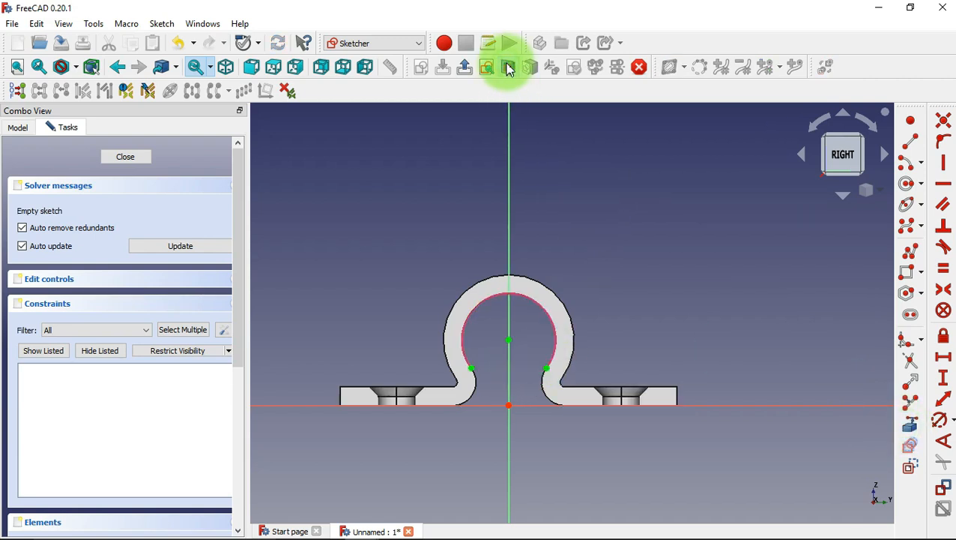
Draw a closed polyline triangle from the inner arc's centre, with a horizontal upper side above the bulb
{"action": "left_click", "coordinate": [909, 253]}
{"action": "scroll", "coordinate": [488, 337], "scroll_direction": "up", "scroll_amount": 3}
{"action": "left_click", "coordinate": [525, 343]}
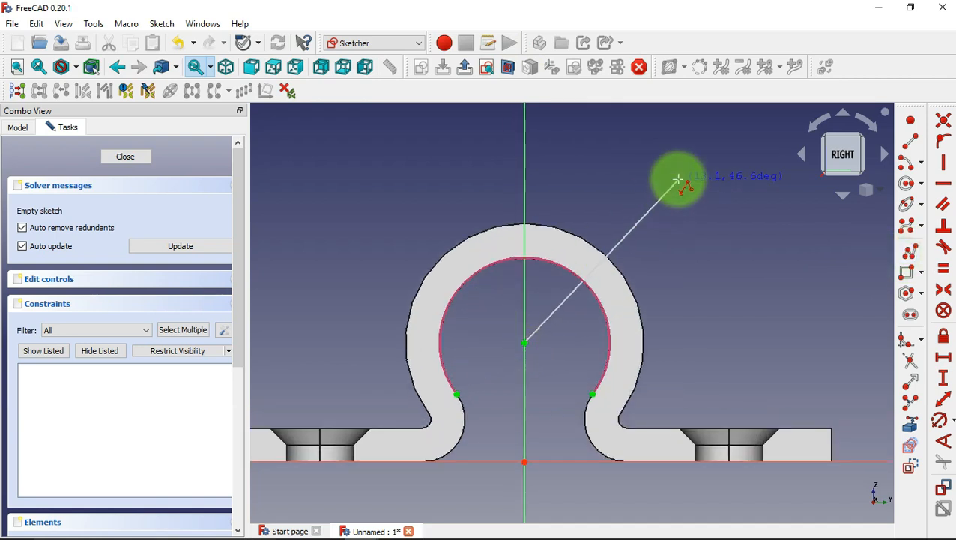
{"action": "left_click", "coordinate": [678, 180]}
{"action": "left_click", "coordinate": [330, 180]}
{"action": "left_click", "coordinate": [525, 343]}
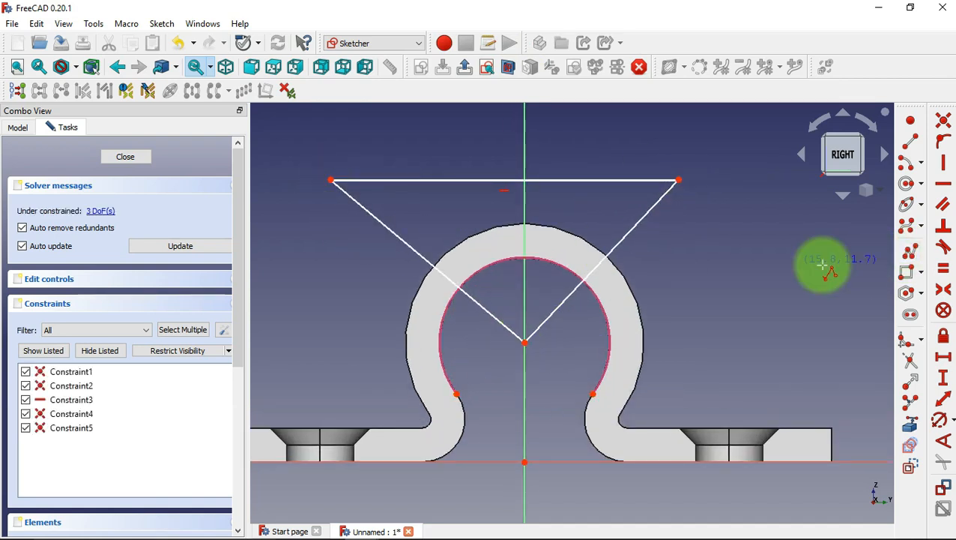
Make the triangle's two upper corners symmetric about the vertical axis
{"action": "left_click", "coordinate": [942, 288]}
{"action": "left_click", "coordinate": [678, 180]}
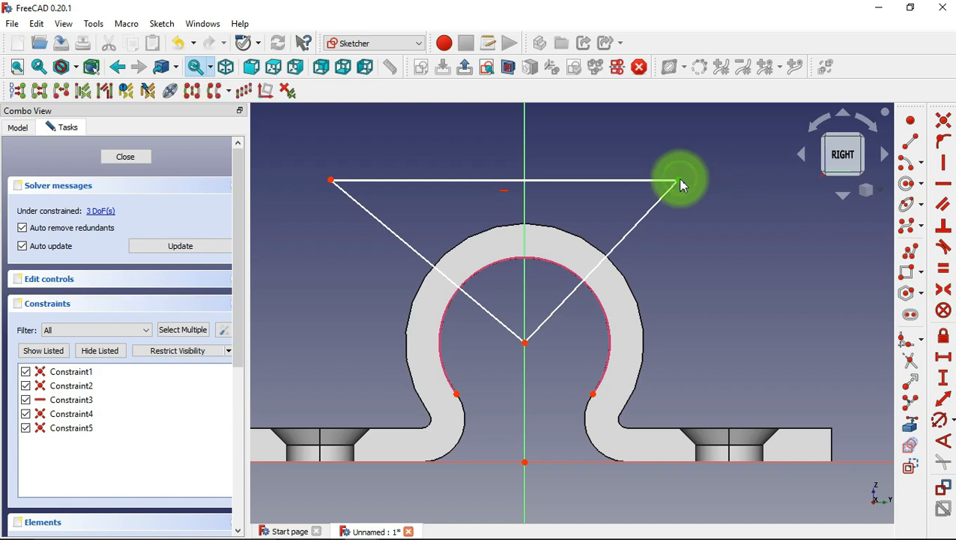
{"action": "left_click", "coordinate": [330, 180]}
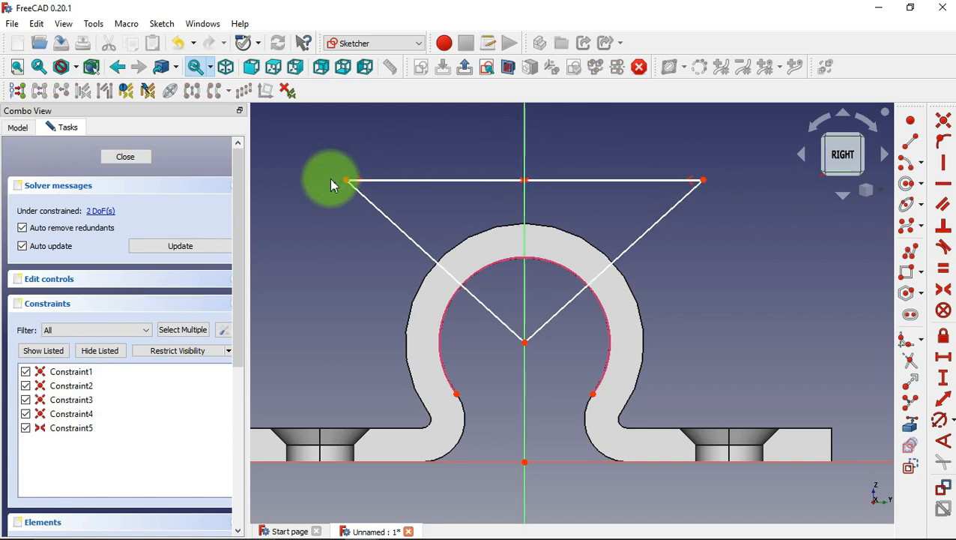
Constrain the angle between the triangle's two slanted sides to 75° and close the sketch
{"action": "left_click", "coordinate": [943, 440]}
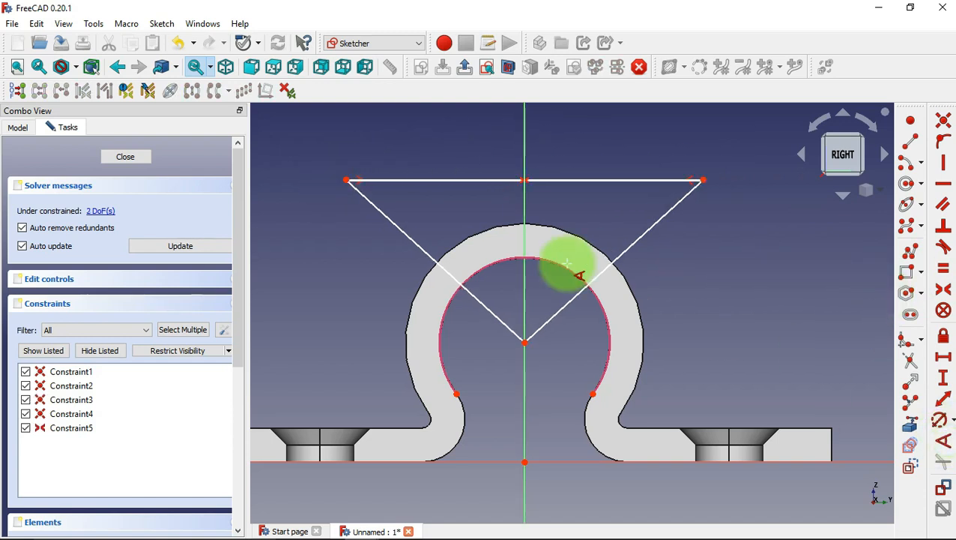
{"action": "left_click", "coordinate": [568, 302]}
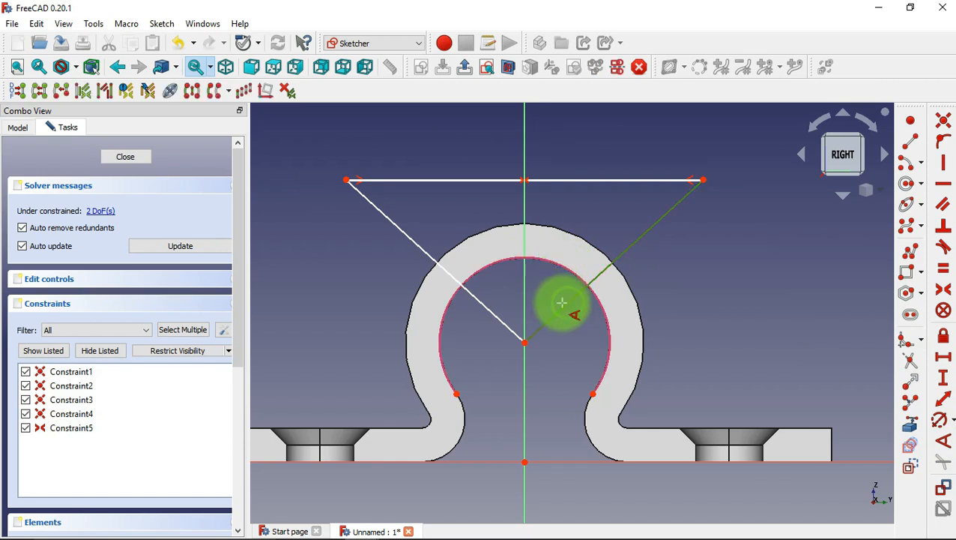
{"action": "left_click", "coordinate": [491, 311]}
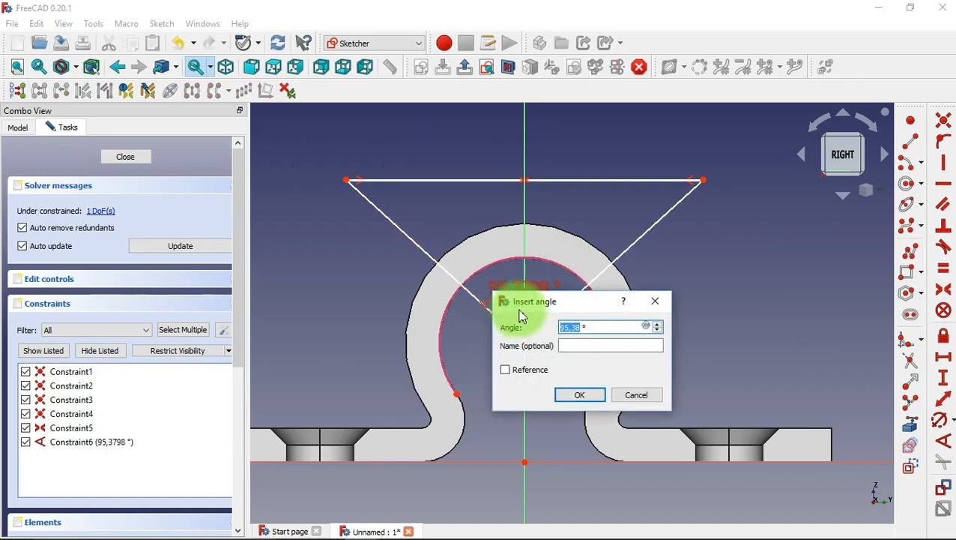
{"action": "left_click", "coordinate": [580, 395]}
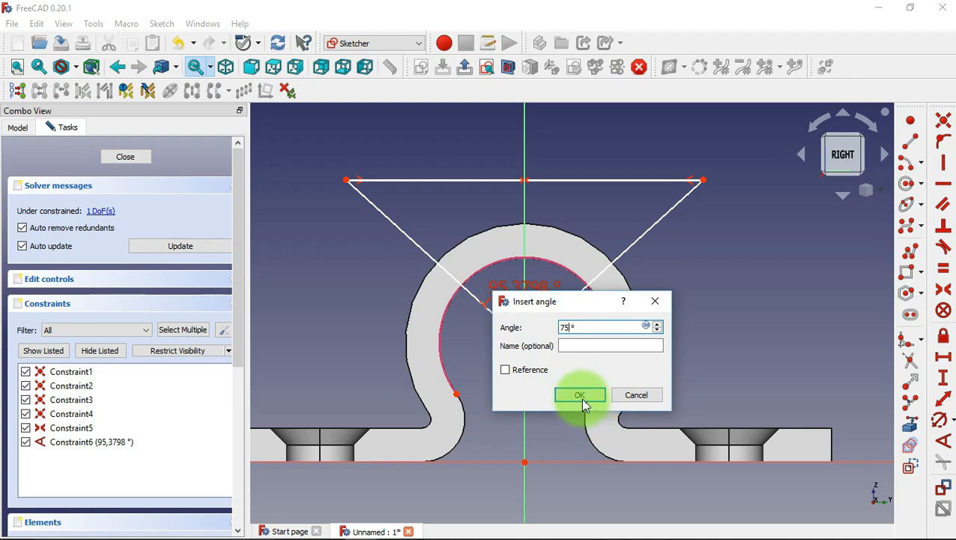
{"action": "left_click", "coordinate": [127, 156]}
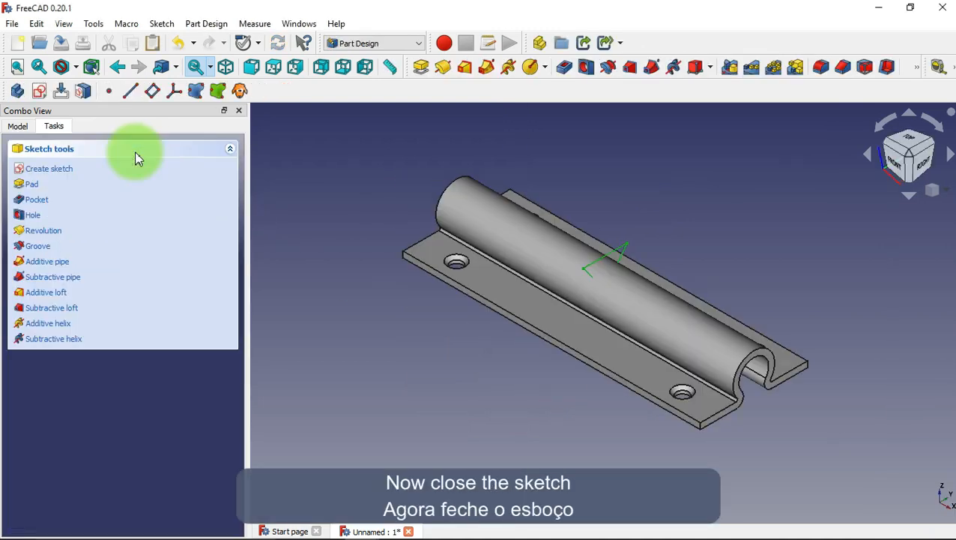
Pocket the triangle sketch to a length of 31 mm, symmetric to its plane, to cut a window in the bulb
{"action": "left_click", "coordinate": [73, 196]}
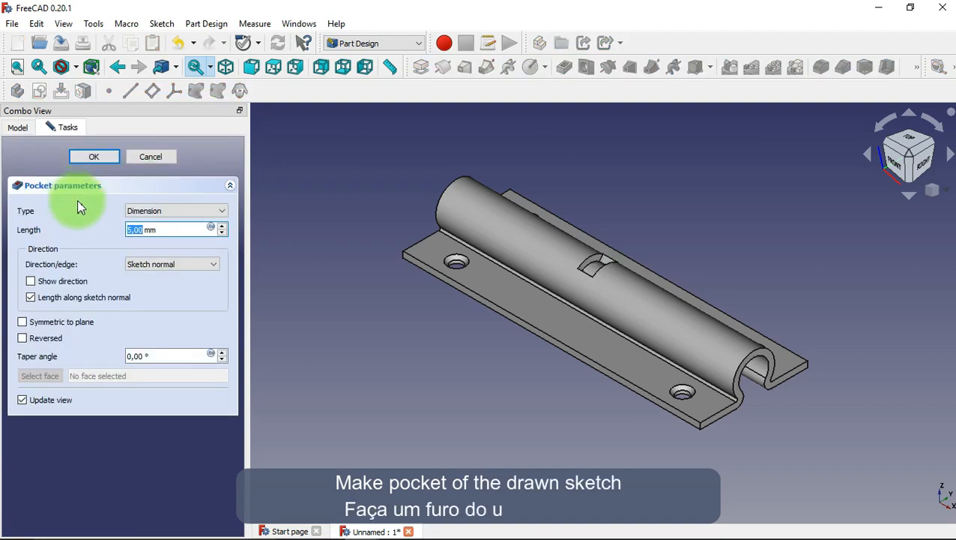
{"action": "left_click_drag", "start_coordinate": [161, 230], "coordinate": [124, 229]}
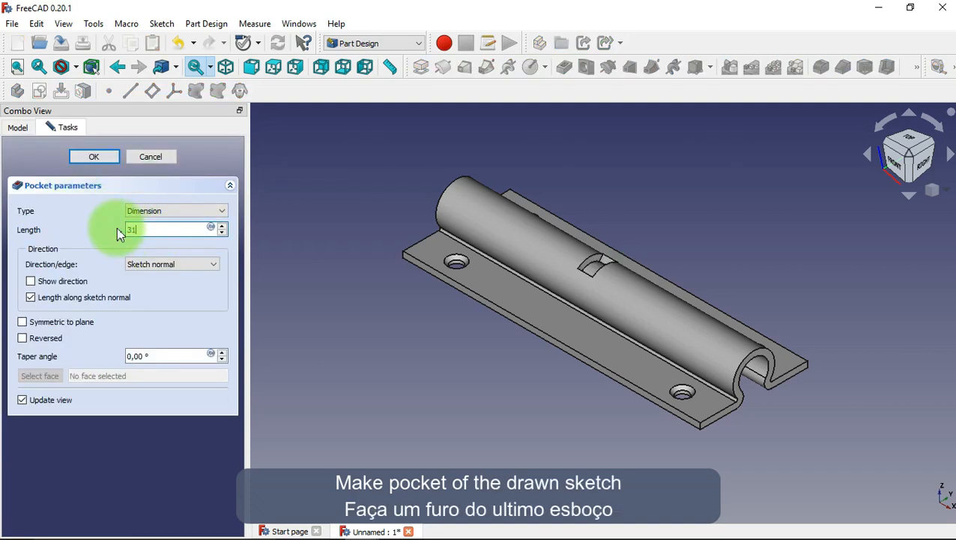
{"action": "left_click", "coordinate": [35, 321]}
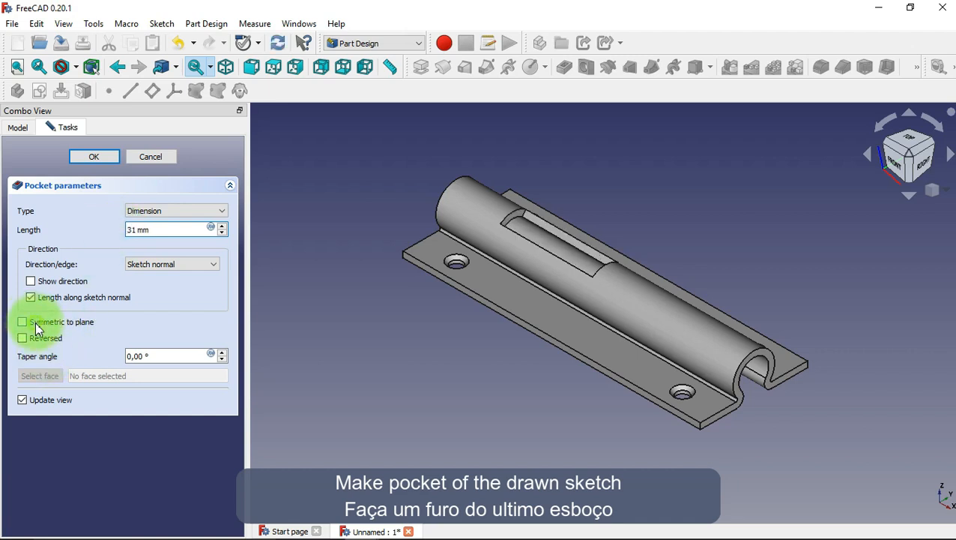
{"action": "left_click", "coordinate": [109, 159]}
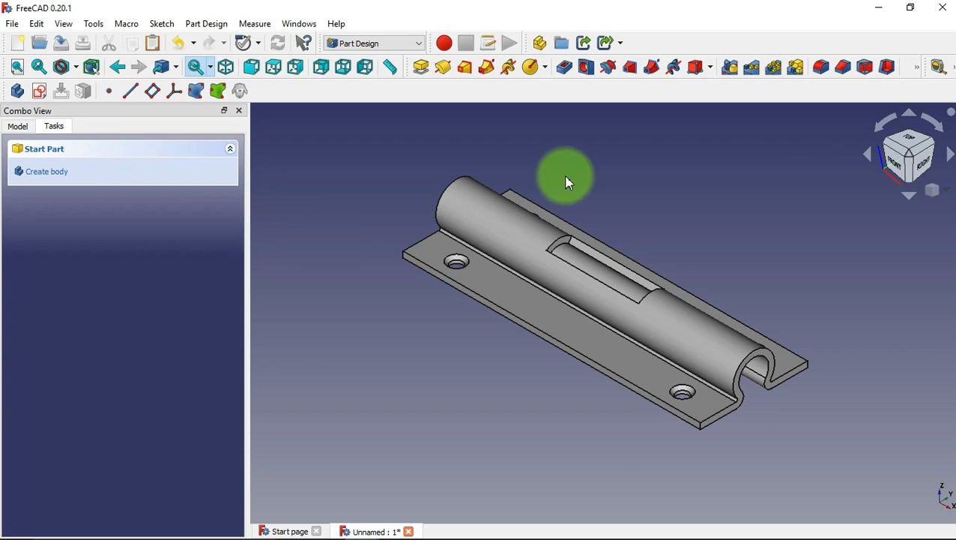
Create a sketch on the XZ plane and show the model sectioned at the sketch plane
{"action": "left_click", "coordinate": [41, 91]}
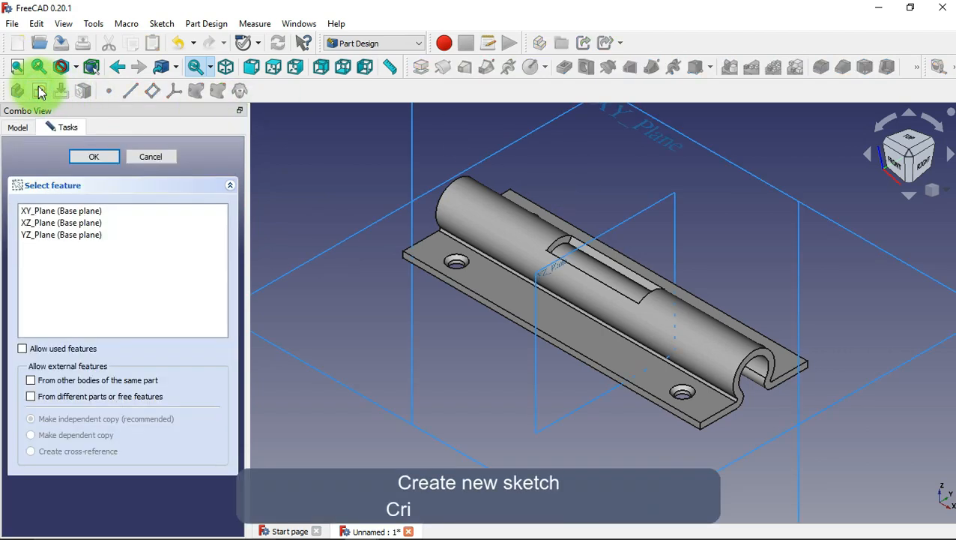
{"action": "scroll", "coordinate": [423, 271], "scroll_direction": "down", "scroll_amount": 5}
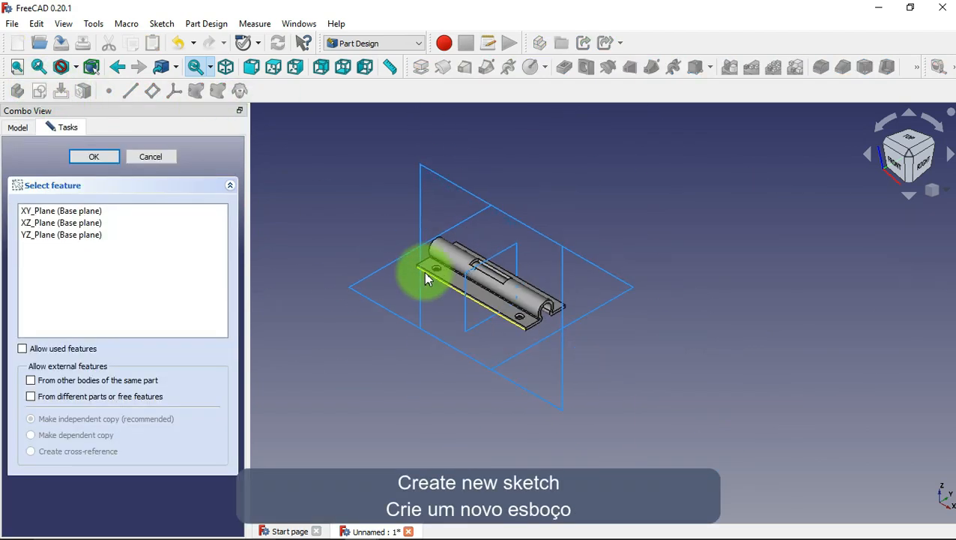
{"action": "left_click", "coordinate": [443, 187]}
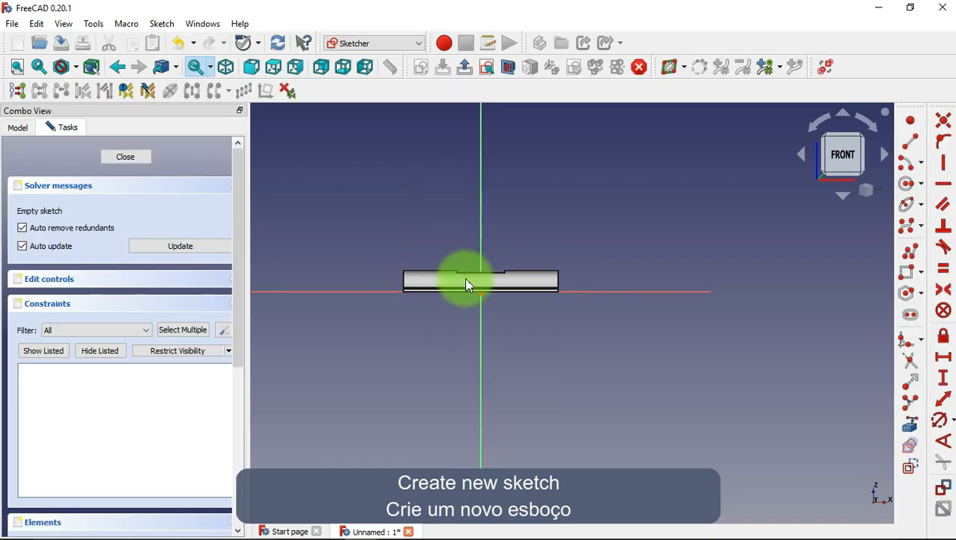
{"action": "scroll", "coordinate": [466, 285], "scroll_direction": "up", "scroll_amount": 5}
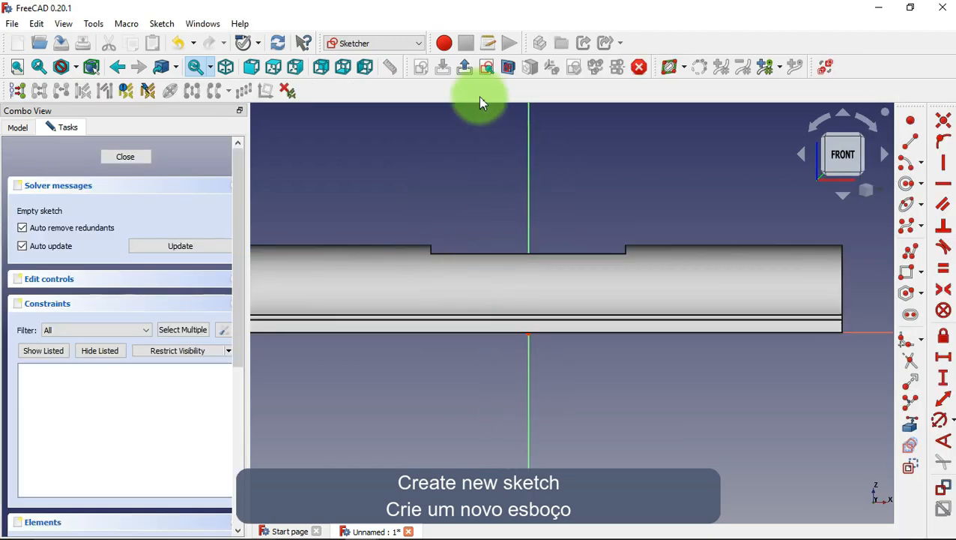
{"action": "left_click", "coordinate": [509, 68]}
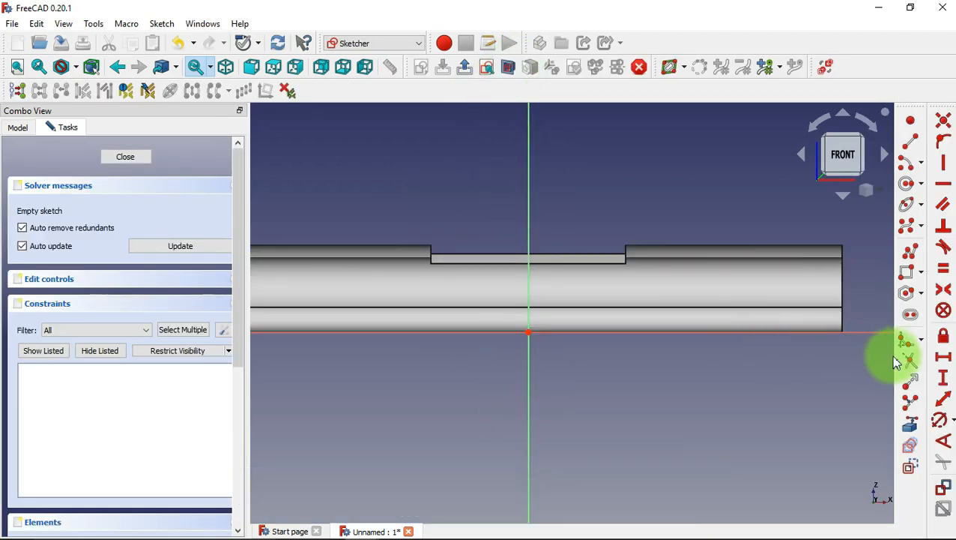
Project the bulb window's two short end edges and its long lower edge into the sketch as external geometry
{"action": "left_click", "coordinate": [904, 426]}
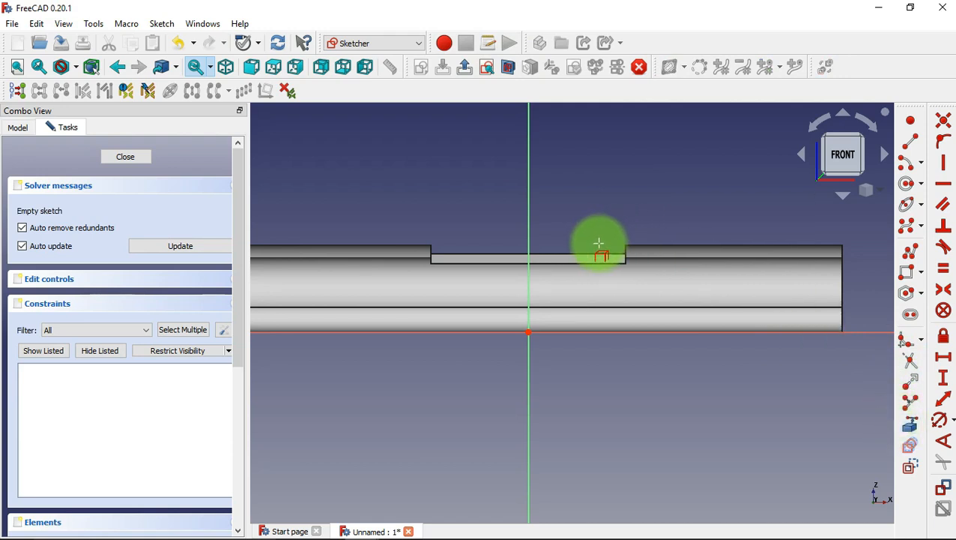
{"action": "scroll", "coordinate": [592, 244], "scroll_direction": "up", "scroll_amount": 2}
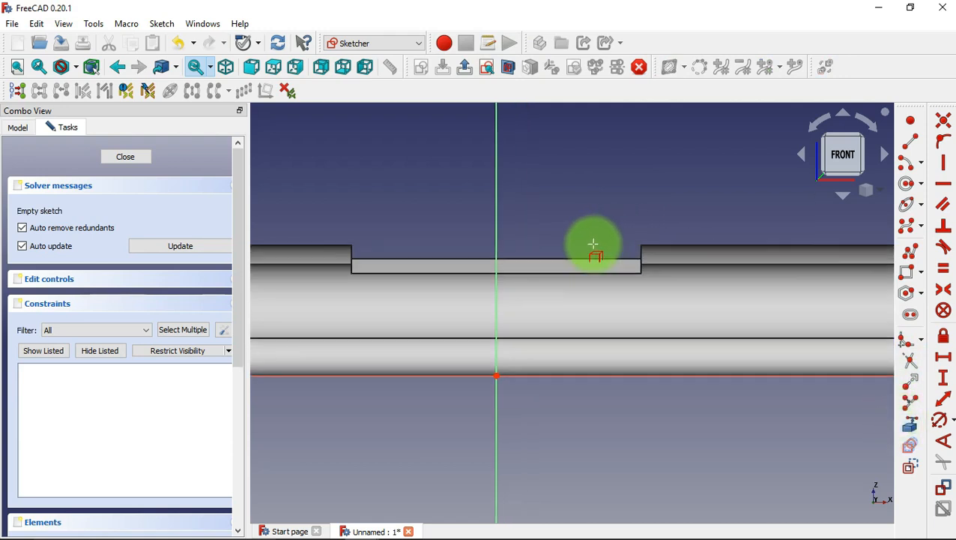
{"action": "left_click", "coordinate": [352, 252]}
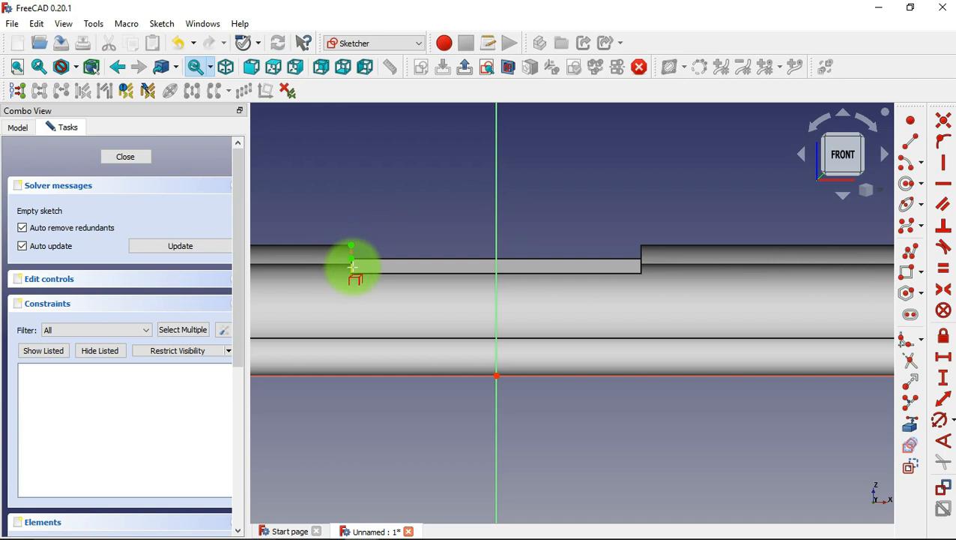
{"action": "left_click", "coordinate": [607, 259]}
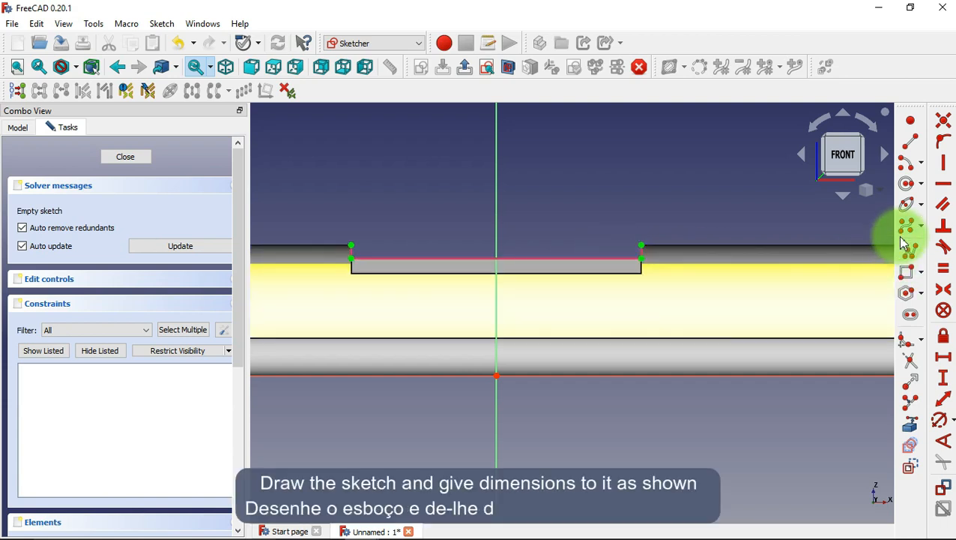
Draw an open three-sided polyline with its horizontal side joining the window's upper corners and a vertical side running down from each
{"action": "left_click", "coordinate": [910, 250]}
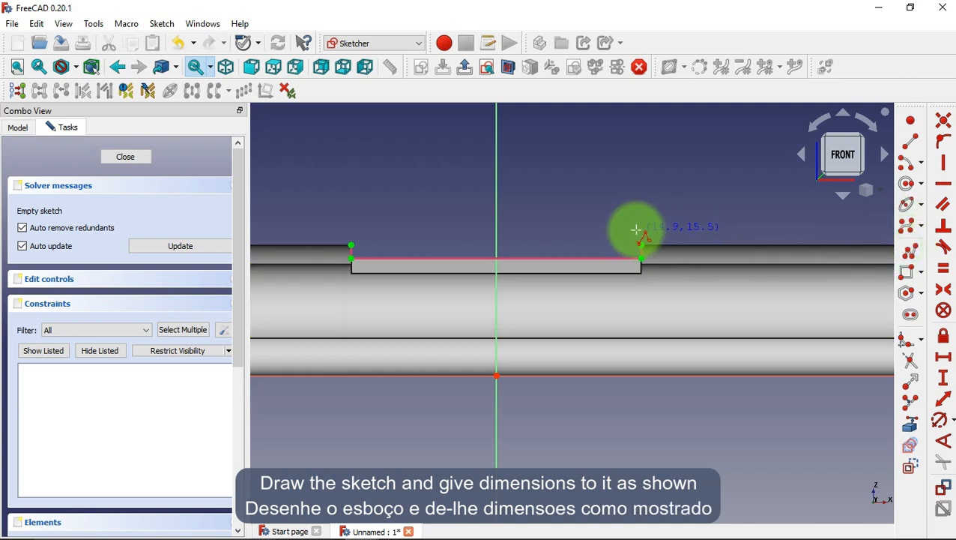
{"action": "left_click", "coordinate": [643, 310]}
{"action": "left_click", "coordinate": [642, 245]}
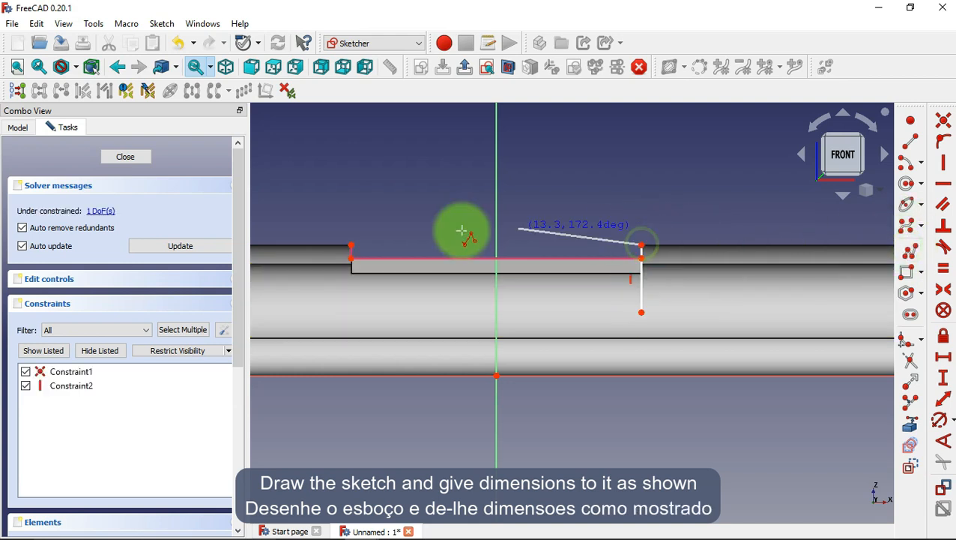
{"action": "left_click", "coordinate": [352, 245]}
{"action": "left_click", "coordinate": [352, 314]}
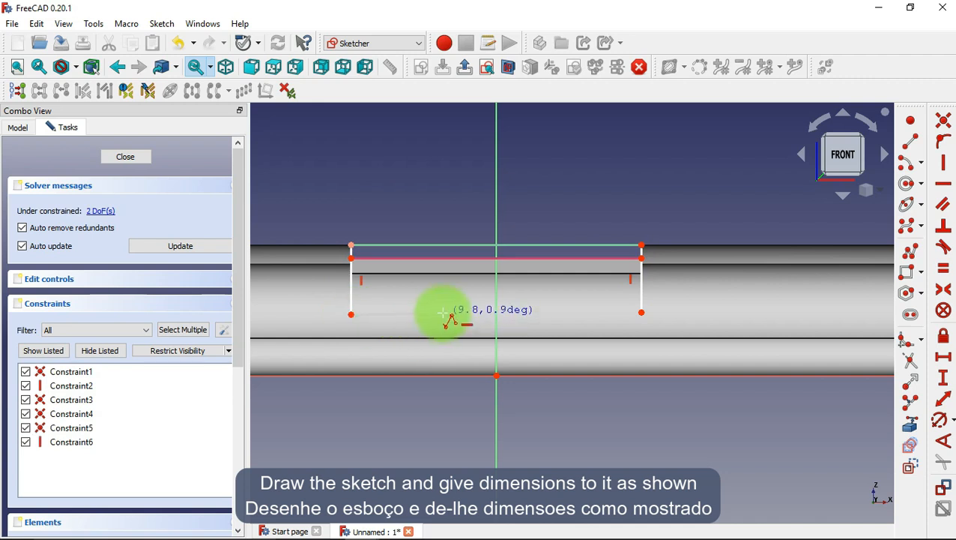
Draw a smaller open polyline inside the first, with a horizontal side about 13.5 mm long and a short vertical side down from each end
{"action": "left_click", "coordinate": [435, 280]}
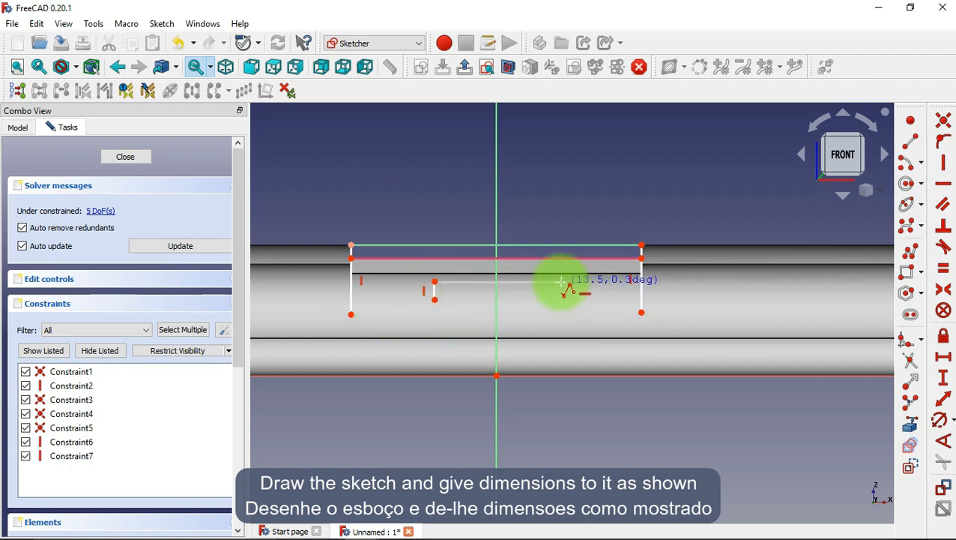
{"action": "left_click", "coordinate": [561, 281]}
{"action": "left_click", "coordinate": [562, 302]}
{"action": "right_click", "coordinate": [639, 299]}
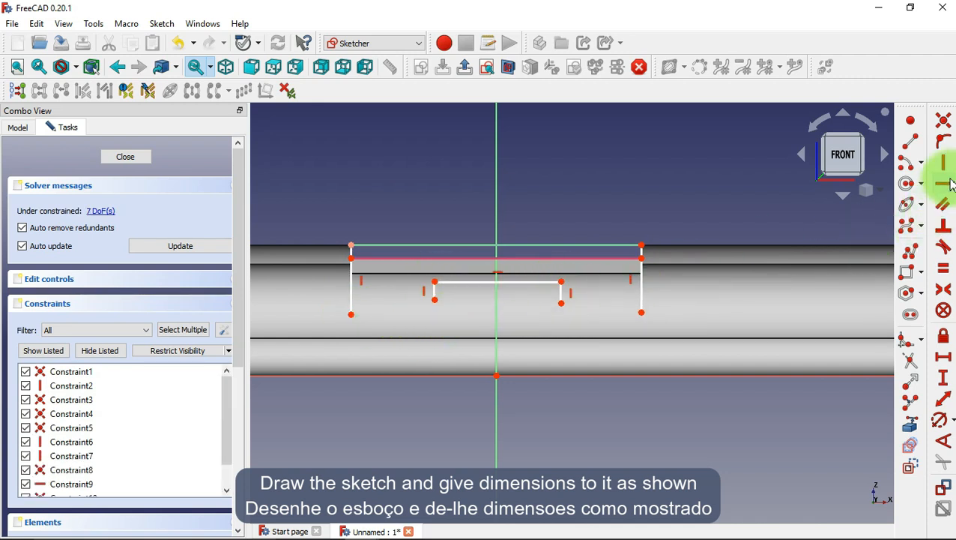
Draw two centre-point arcs bulging downward, each joining the lower ends of the inner and outer vertical lines on its side
{"action": "left_click", "coordinate": [910, 162]}
{"action": "left_click", "coordinate": [605, 284]}
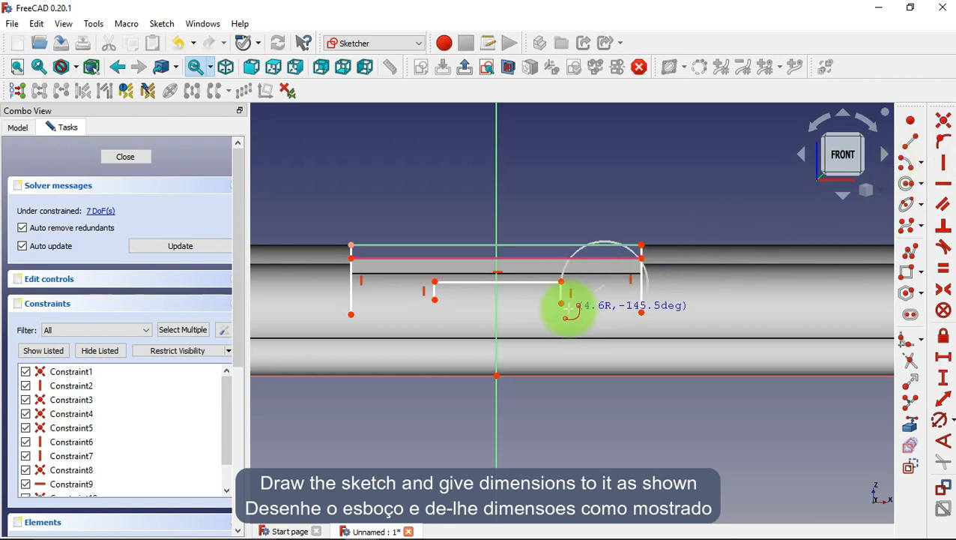
{"action": "left_click", "coordinate": [642, 314]}
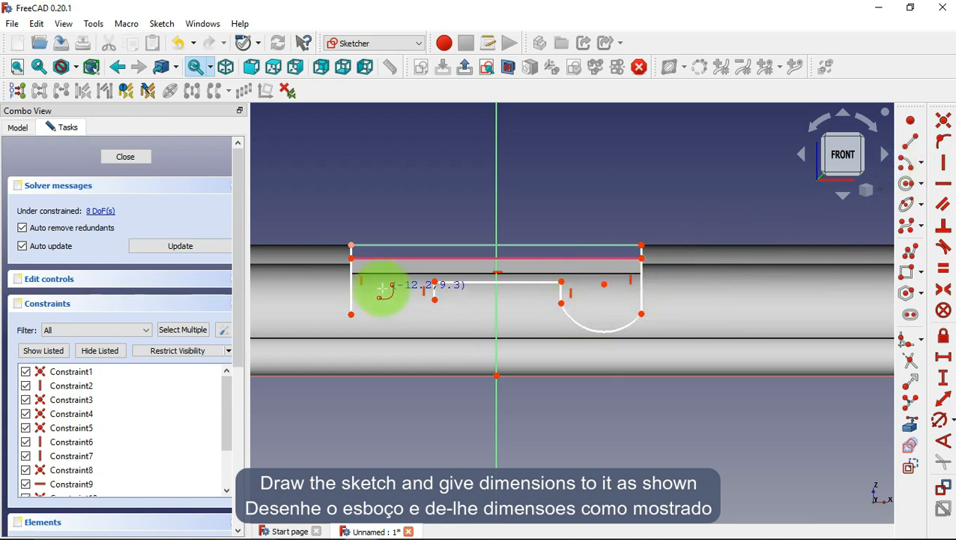
{"action": "left_click", "coordinate": [385, 288]}
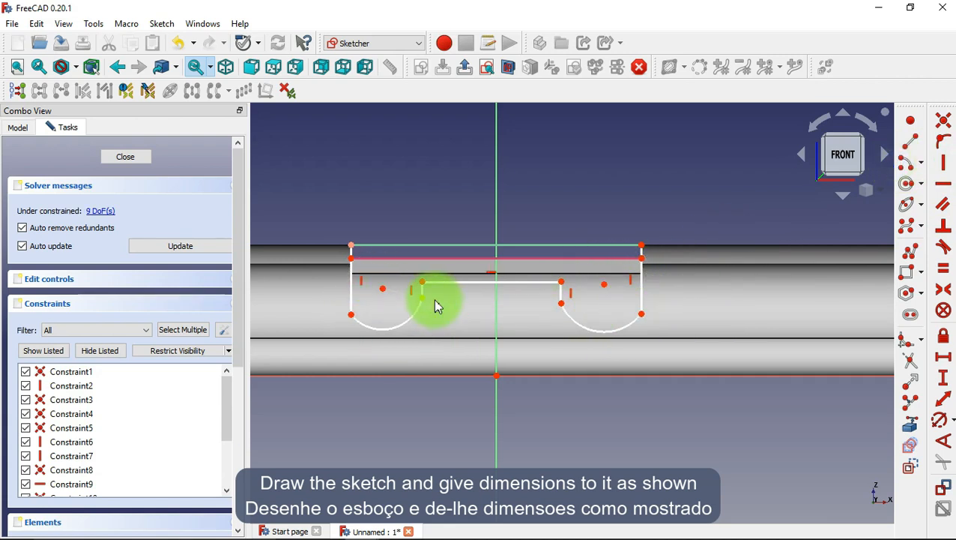
Make both arcs tangent to the inner and outer vertical lines at all four joints
{"action": "left_click", "coordinate": [943, 252]}
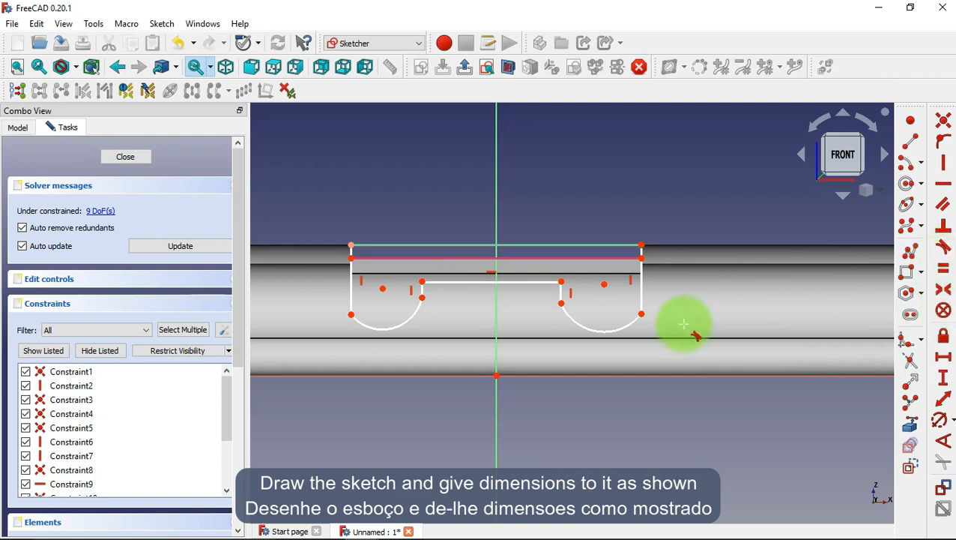
{"action": "left_click", "coordinate": [640, 297]}
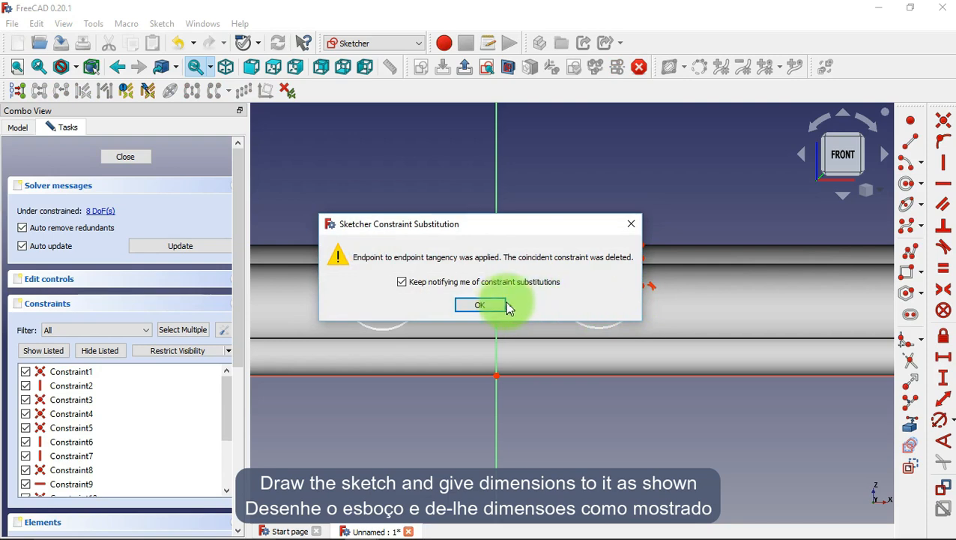
{"action": "left_click", "coordinate": [480, 305]}
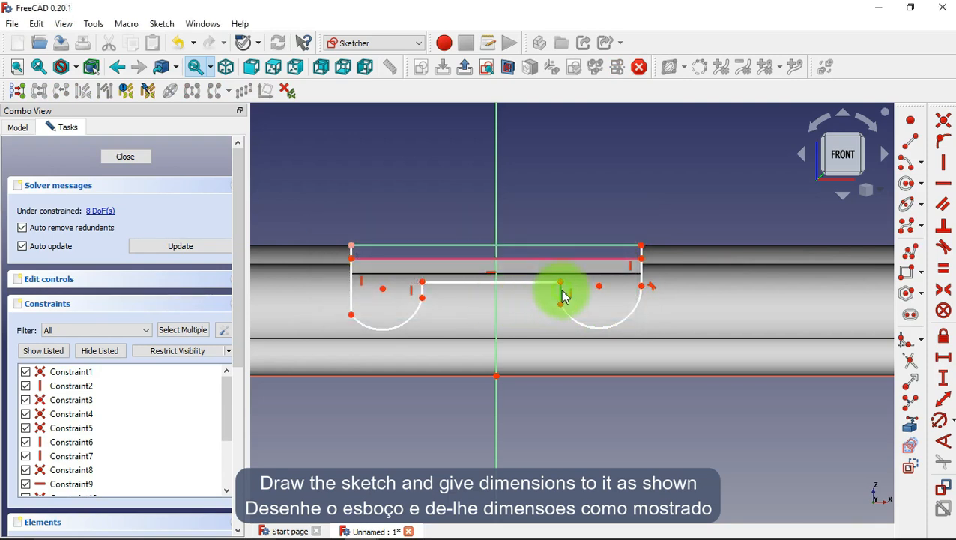
{"action": "left_click", "coordinate": [564, 296]}
{"action": "left_click", "coordinate": [573, 316]}
{"action": "left_click", "coordinate": [484, 303]}
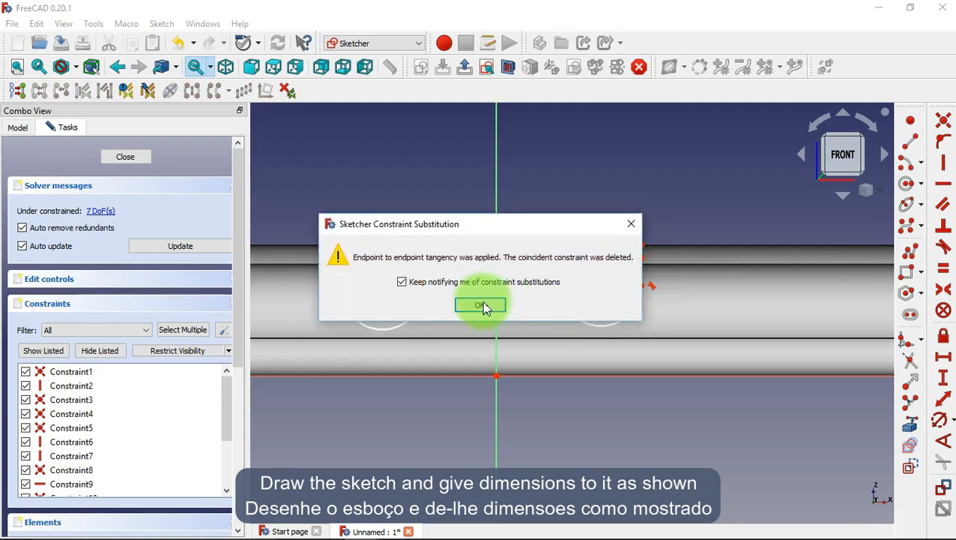
{"action": "left_click", "coordinate": [357, 301]}
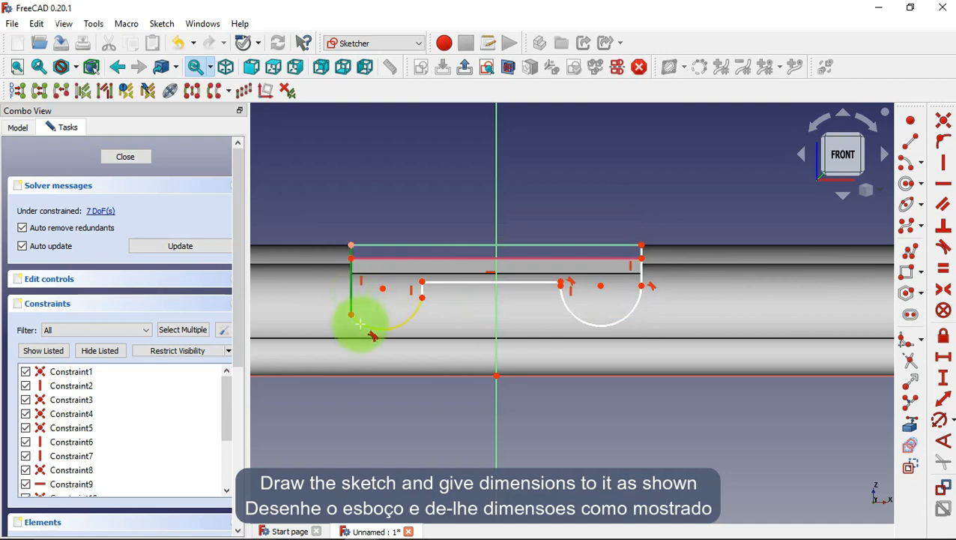
{"action": "left_click", "coordinate": [362, 323]}
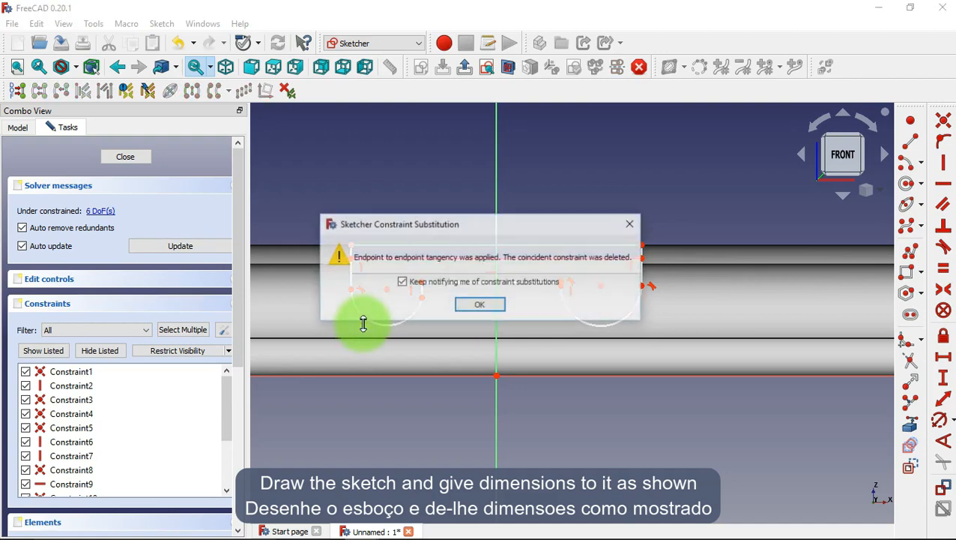
{"action": "left_click", "coordinate": [476, 303]}
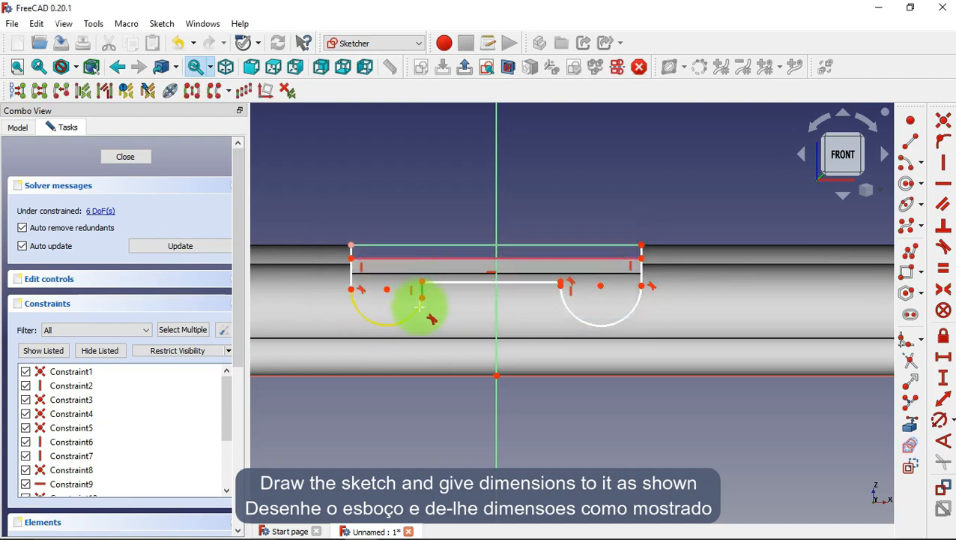
{"action": "left_click", "coordinate": [419, 308]}
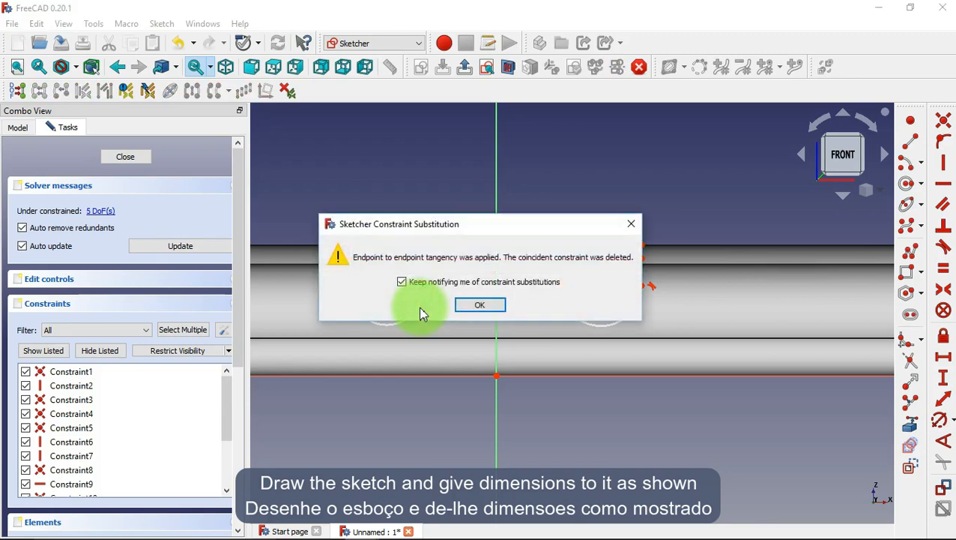
{"action": "left_click", "coordinate": [465, 308]}
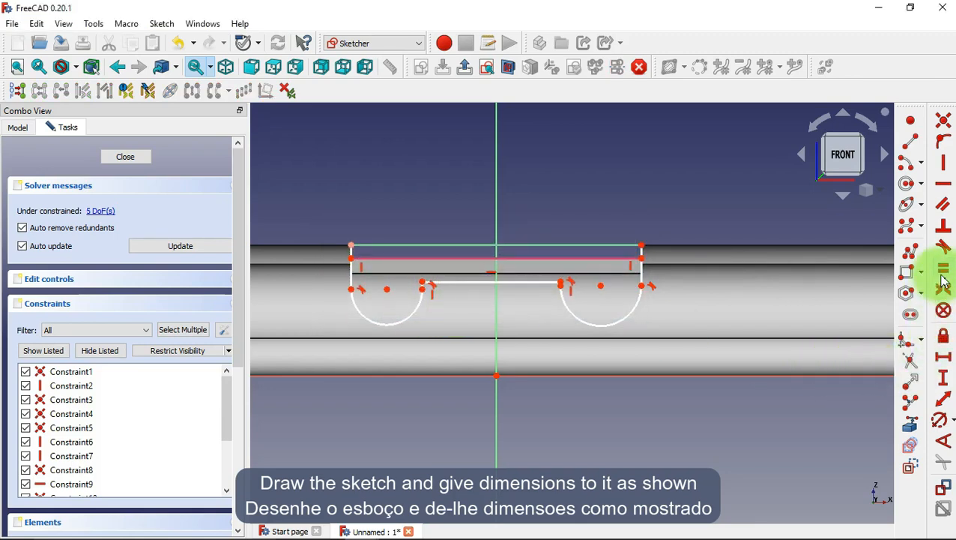
Make the two arcs equal and set their radius to 3.5 mm
{"action": "left_click", "coordinate": [943, 271]}
{"action": "left_click", "coordinate": [422, 299]}
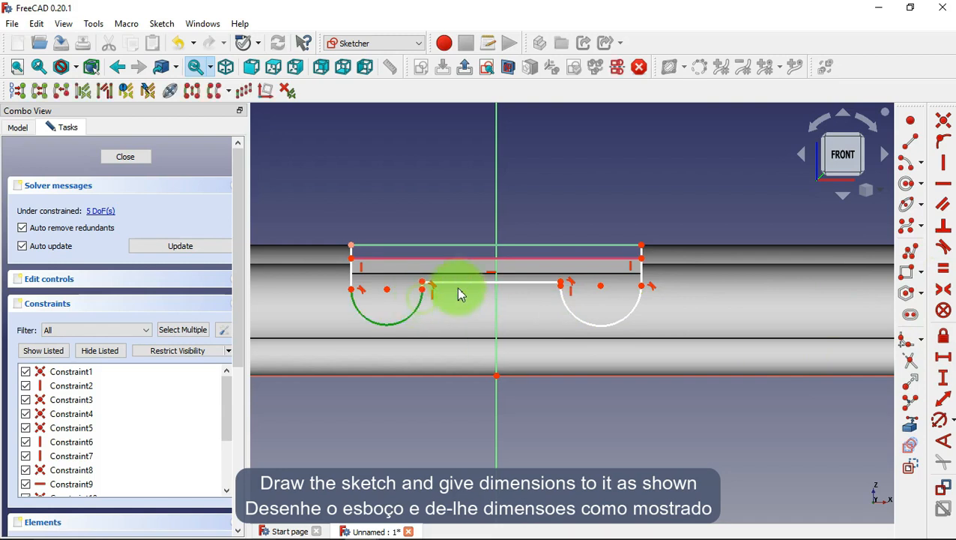
{"action": "left_click", "coordinate": [590, 324]}
{"action": "key", "text": "e"}
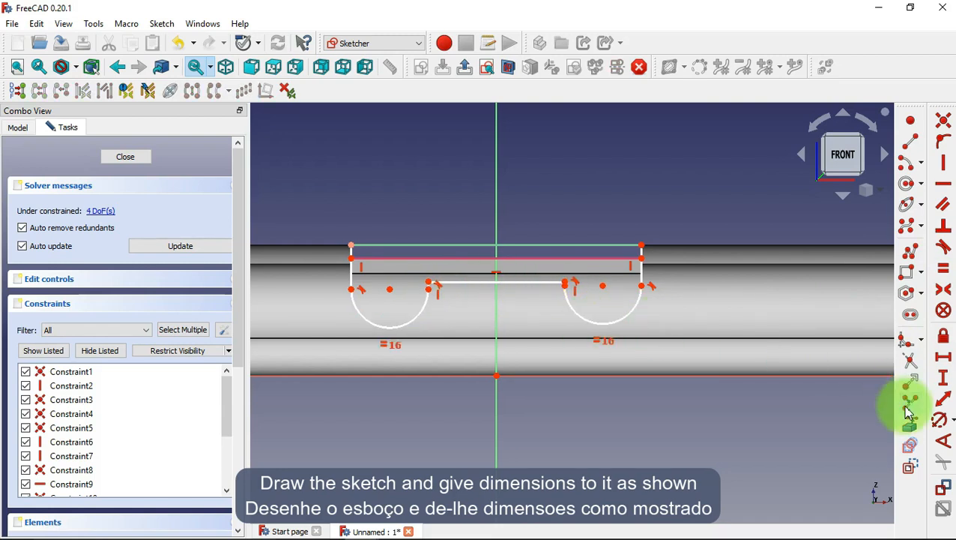
{"action": "left_click", "coordinate": [945, 424]}
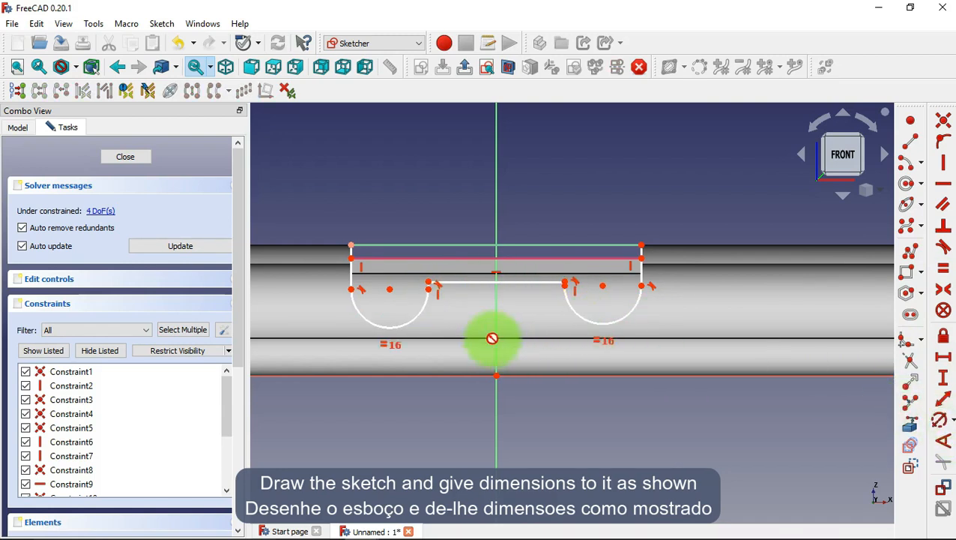
{"action": "left_click", "coordinate": [422, 303]}
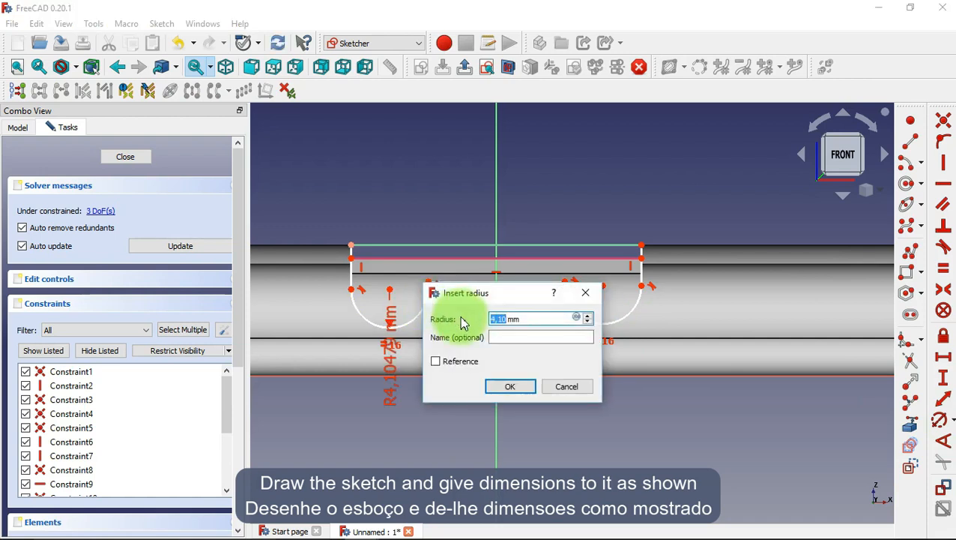
{"action": "left_click", "coordinate": [503, 384]}
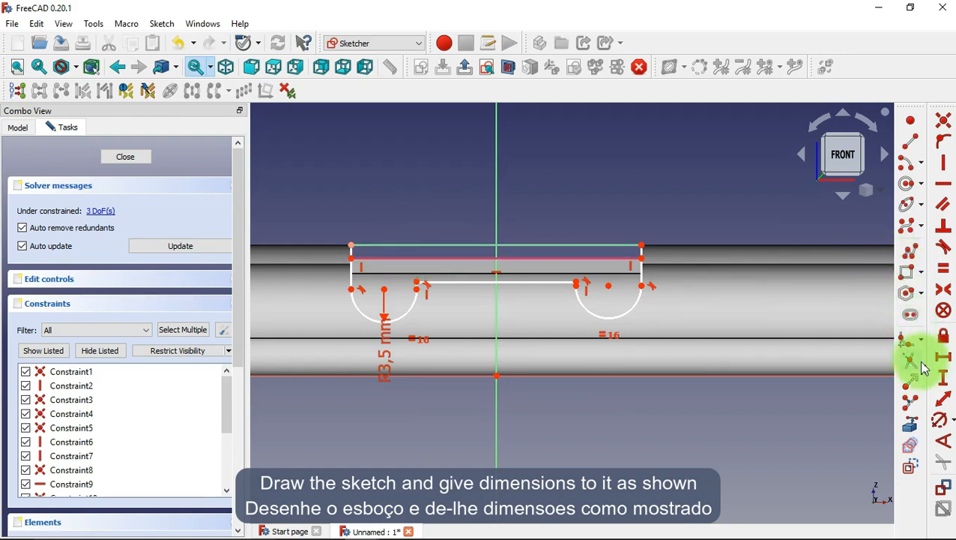
Constrain the outer vertical line on the negative X side to a vertical length of 7 mm
{"action": "left_click", "coordinate": [945, 379]}
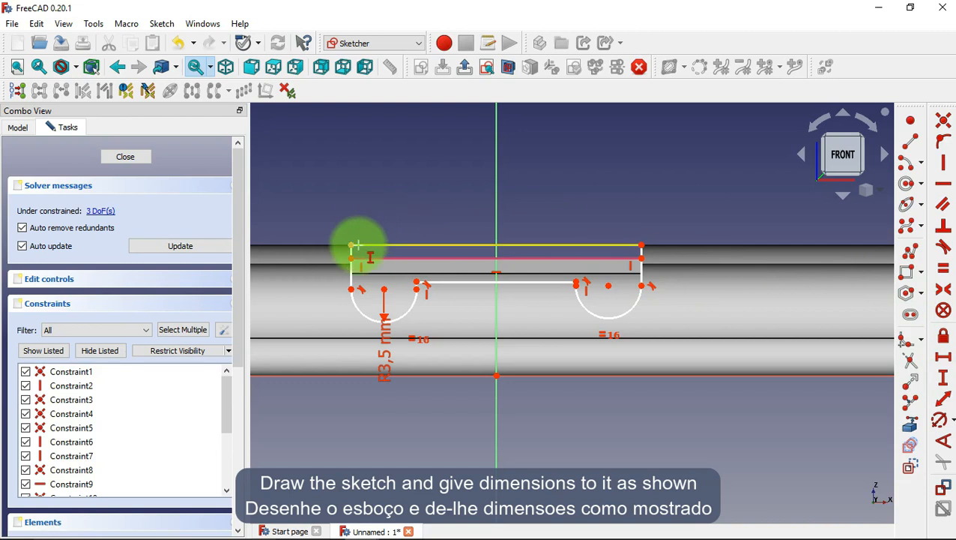
{"action": "left_click", "coordinate": [352, 265]}
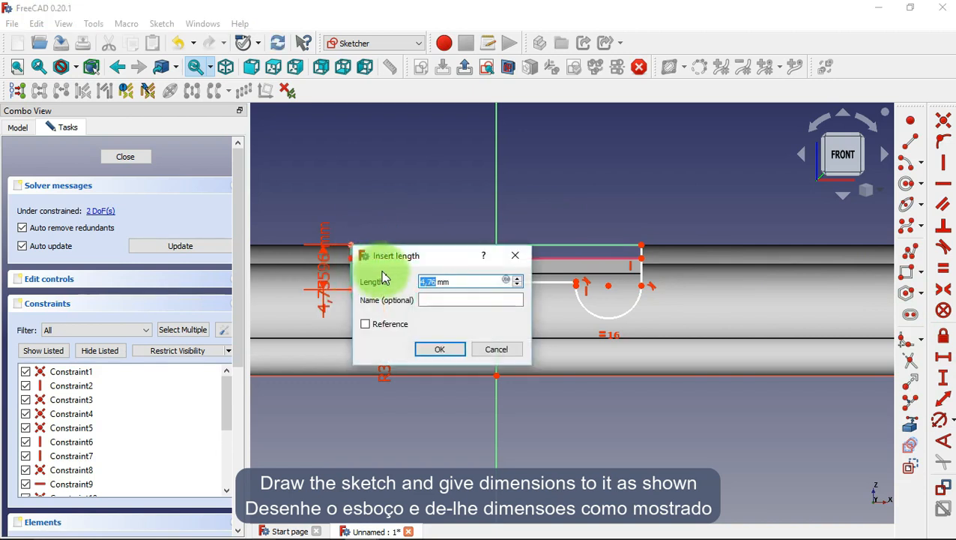
{"action": "type", "text": "7"}
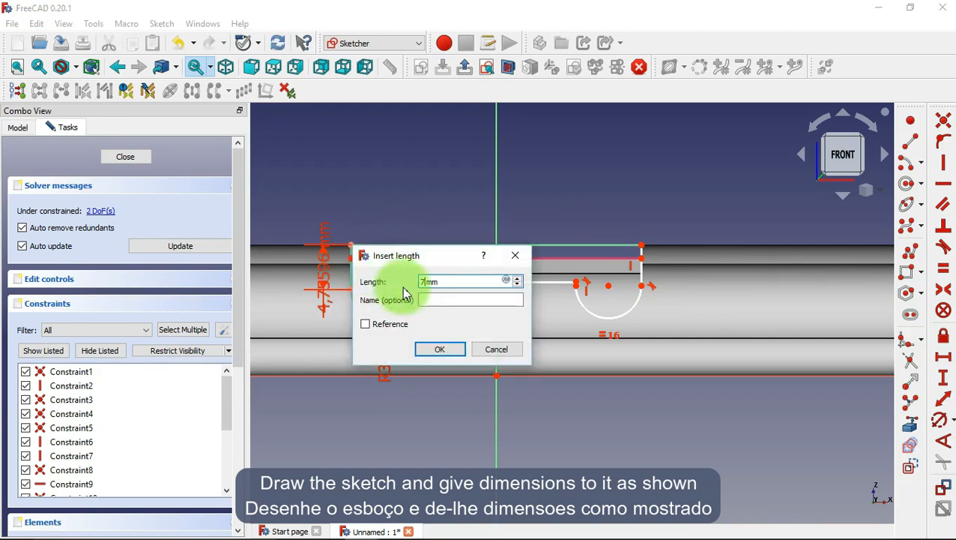
{"action": "left_click", "coordinate": [436, 349]}
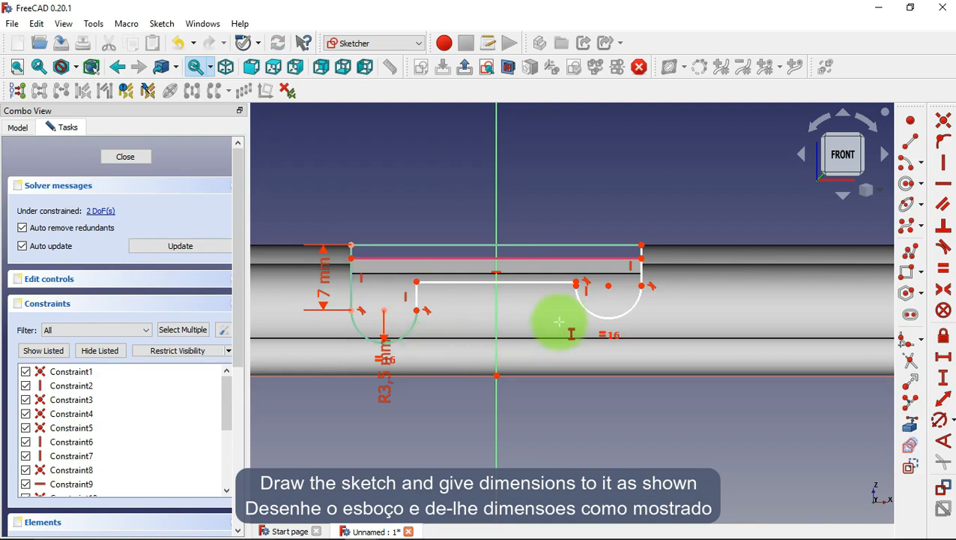
Constrain the lower endpoints of the two inner vertical lines to be horizontally aligned
{"action": "left_click", "coordinate": [942, 185]}
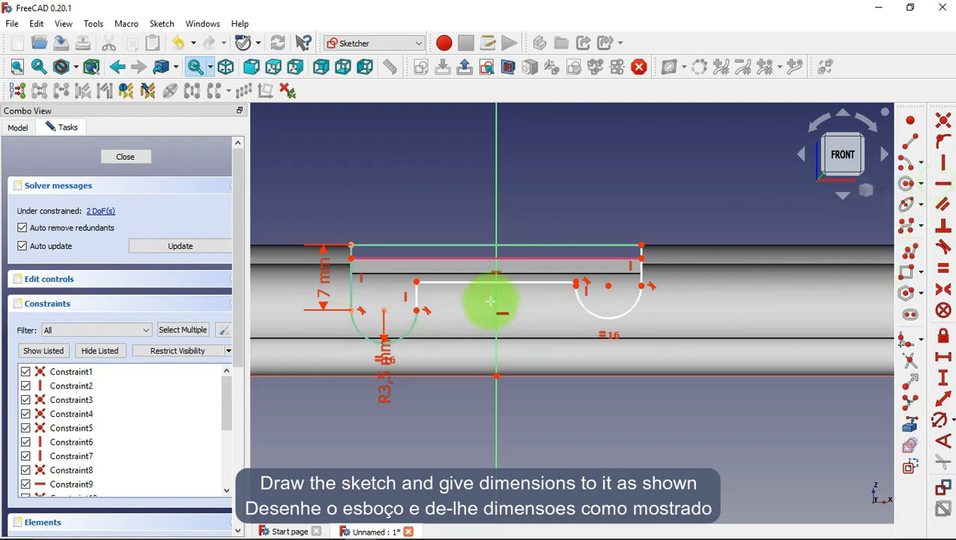
{"action": "left_click", "coordinate": [416, 309]}
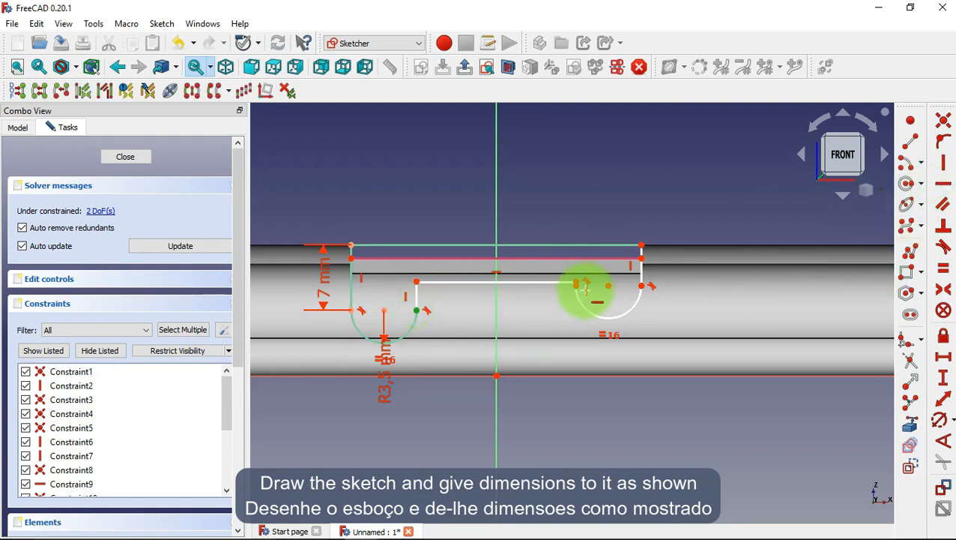
{"action": "left_click", "coordinate": [576, 283]}
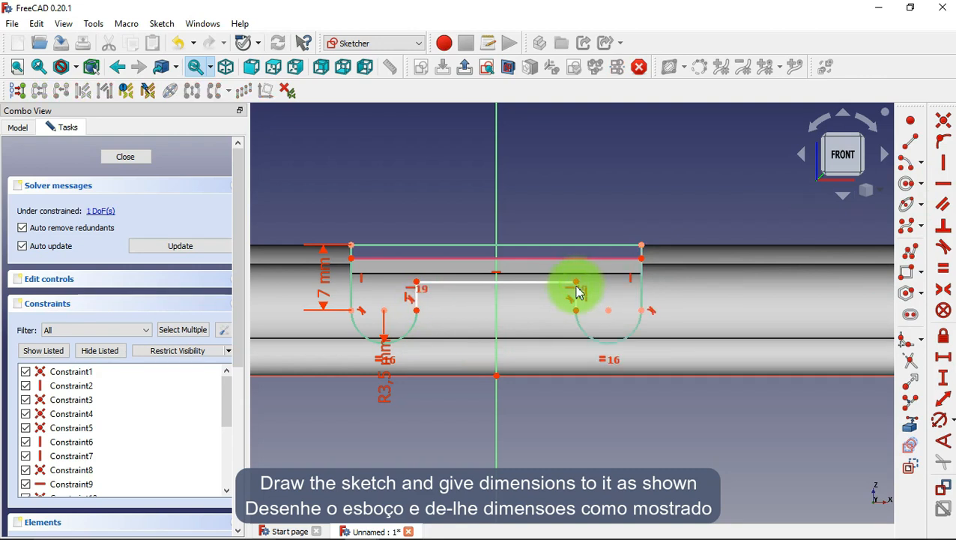
Fillet both corners where the inner horizontal line meets the inner vertical lines in the sketch
{"action": "left_click", "coordinate": [907, 345]}
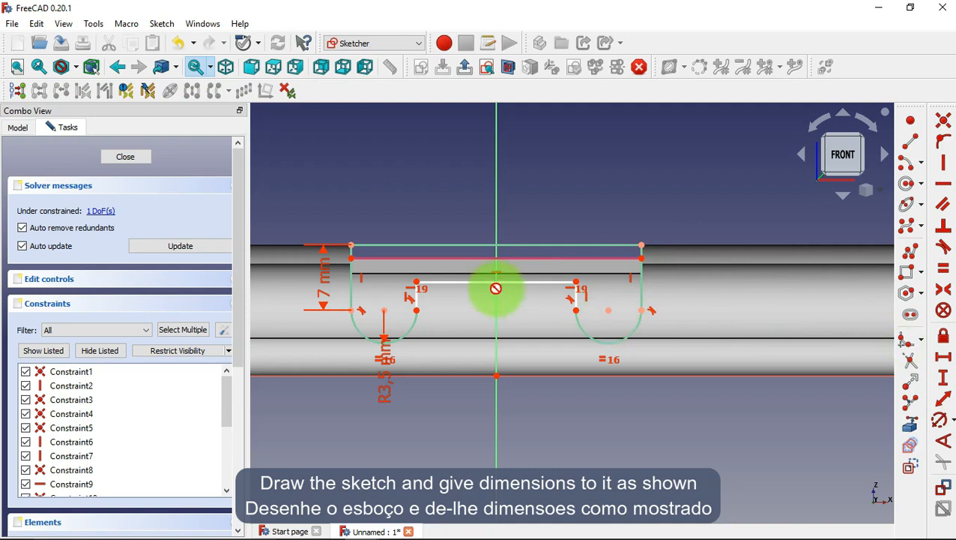
{"action": "left_click", "coordinate": [439, 282]}
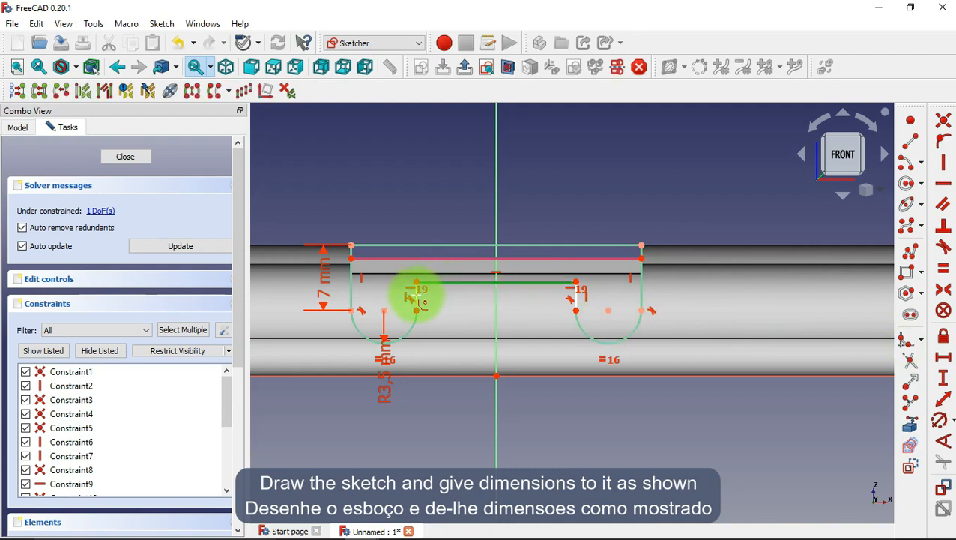
{"action": "left_click", "coordinate": [417, 302]}
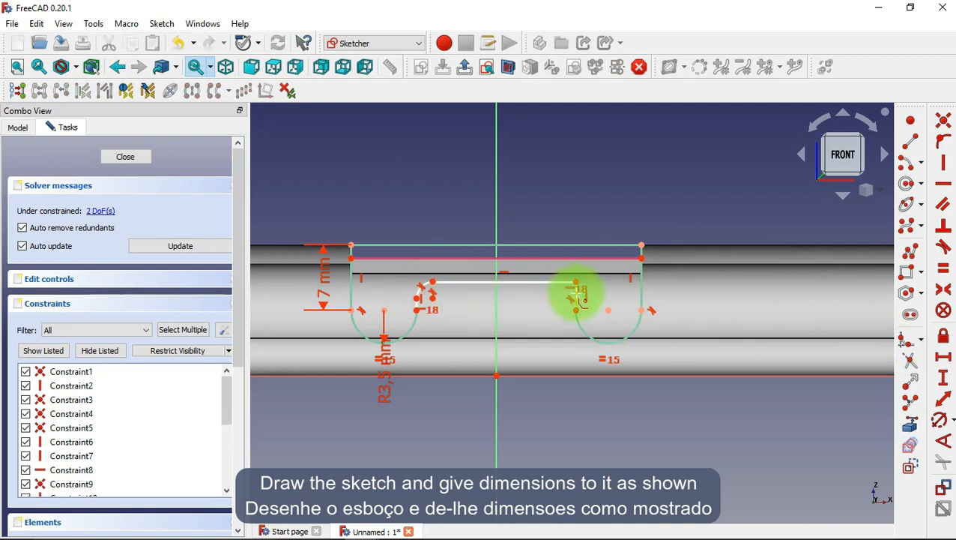
{"action": "left_click", "coordinate": [563, 282]}
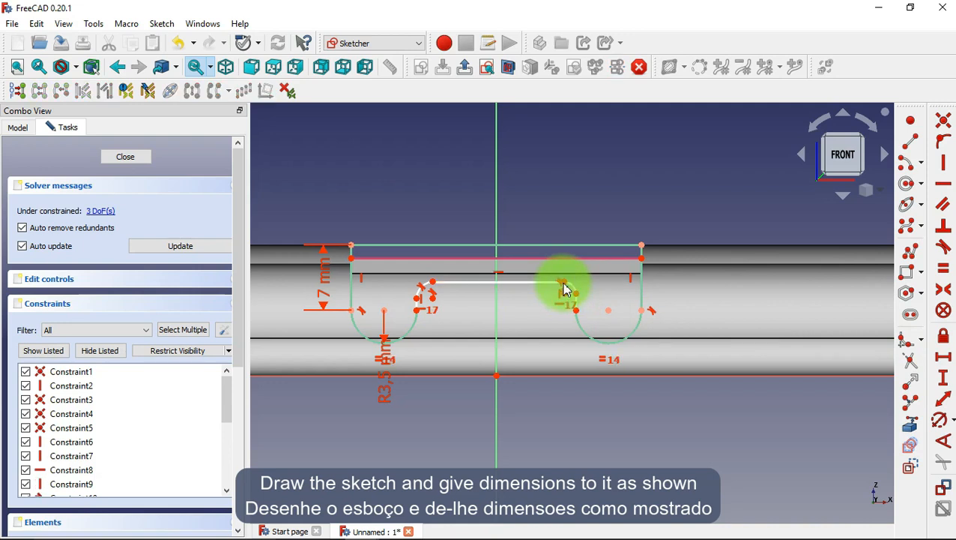
Set the radius of both inner corner fillets to 2 mm
{"action": "left_click", "coordinate": [937, 422]}
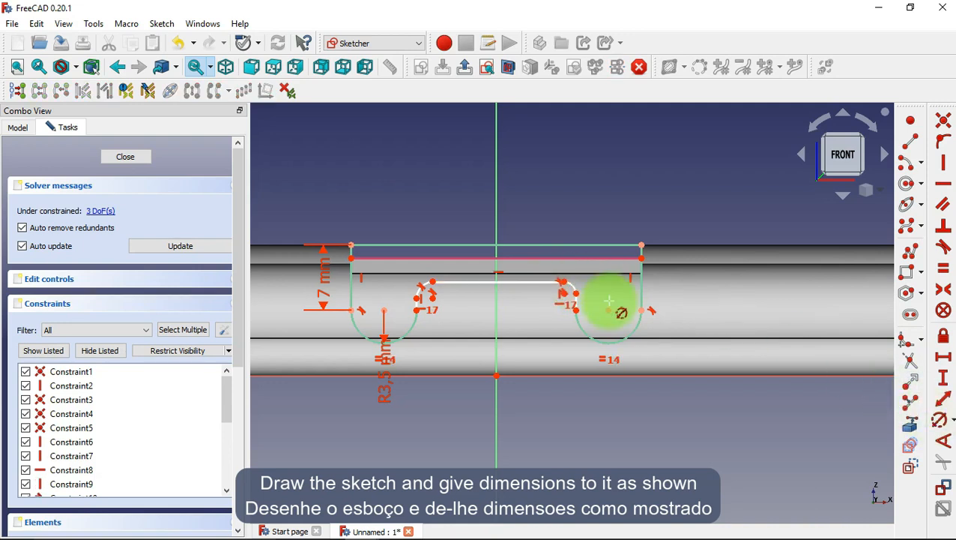
{"action": "left_click", "coordinate": [570, 289]}
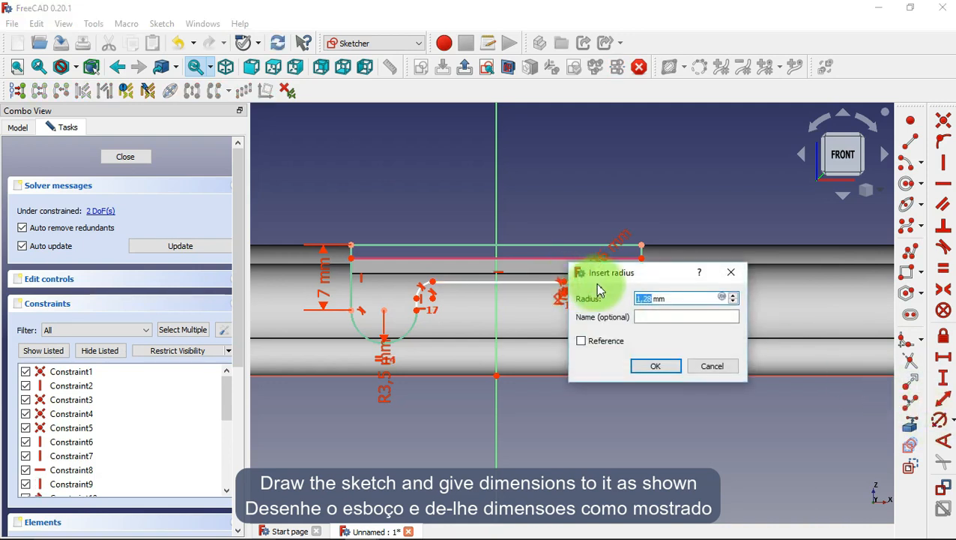
{"action": "type", "text": "2"}
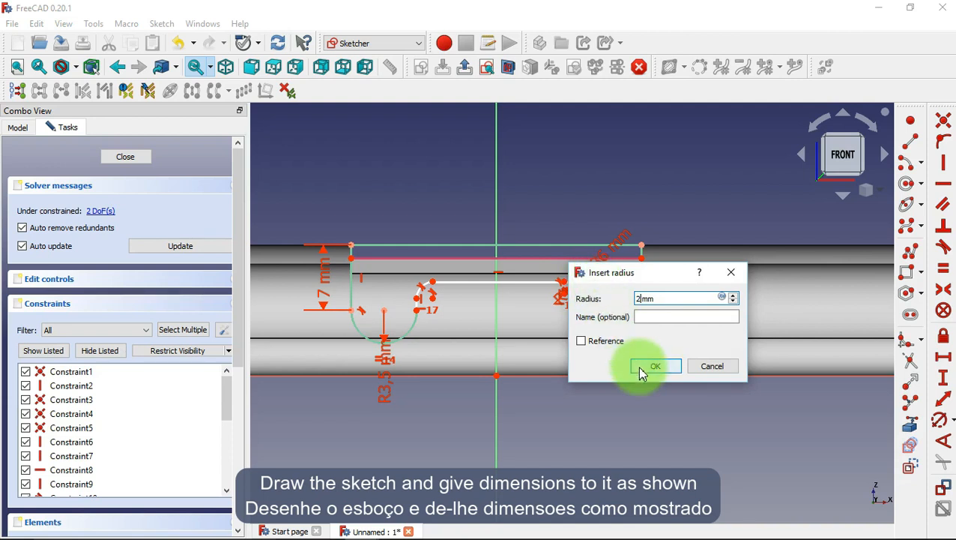
{"action": "left_click", "coordinate": [640, 367]}
{"action": "left_click", "coordinate": [432, 285]}
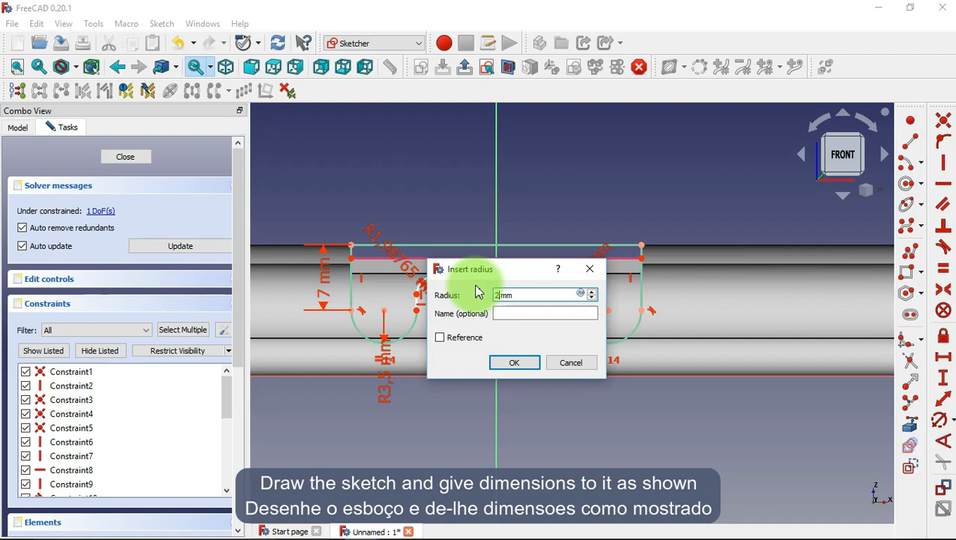
{"action": "left_click", "coordinate": [525, 363]}
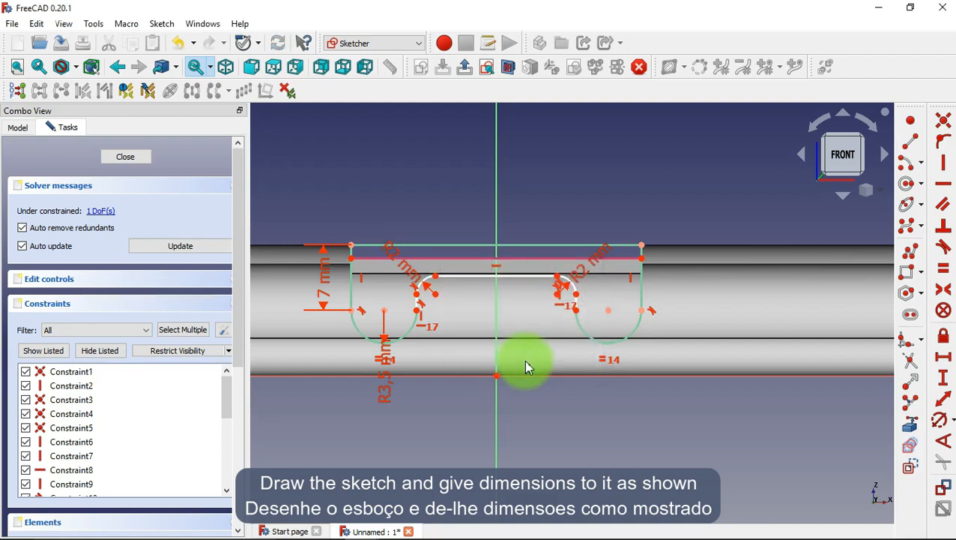
Project the window's lower edge as external geometry and constrain the inner horizontal line to a vertical distance of 1.5 mm from it
{"action": "scroll", "coordinate": [473, 293], "scroll_direction": "up", "scroll_amount": 1}
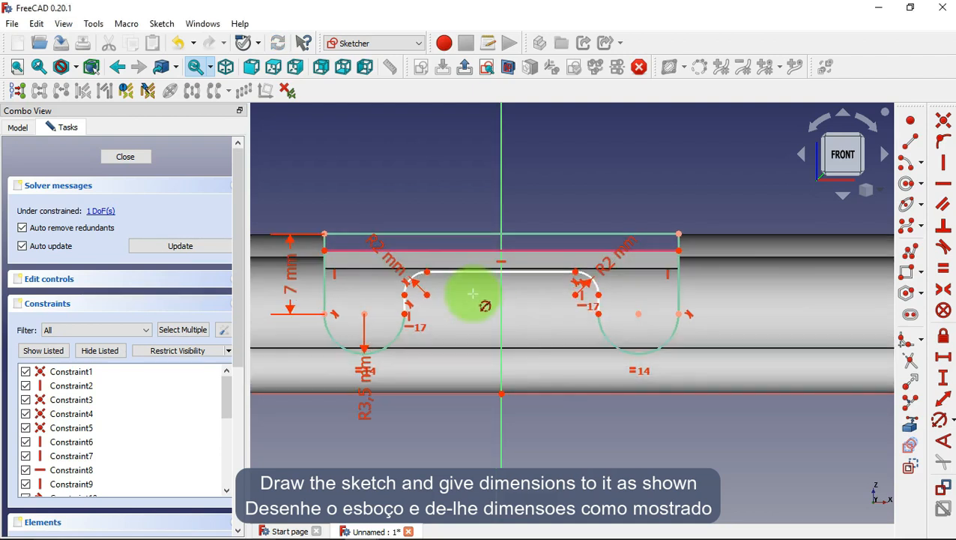
{"action": "left_click", "coordinate": [912, 425]}
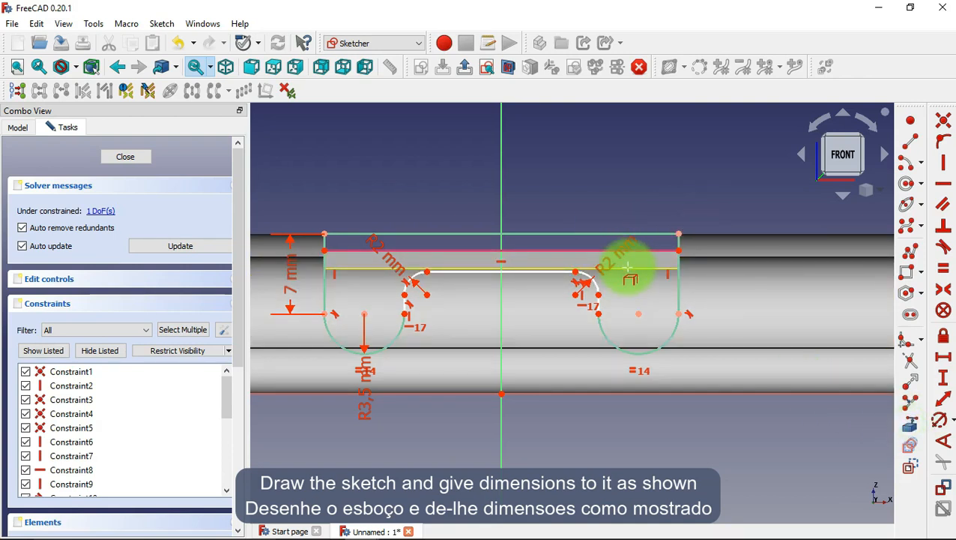
{"action": "left_click", "coordinate": [628, 268]}
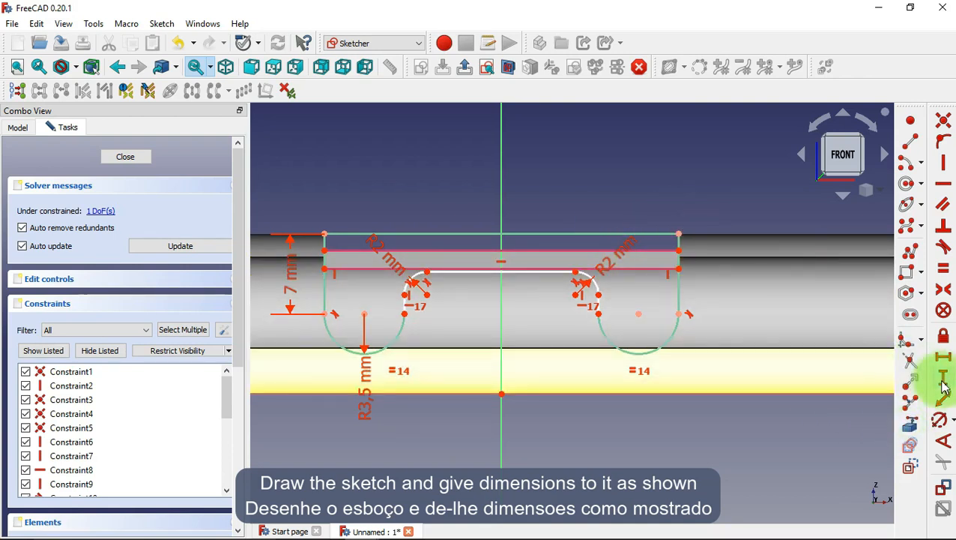
{"action": "left_click", "coordinate": [944, 382]}
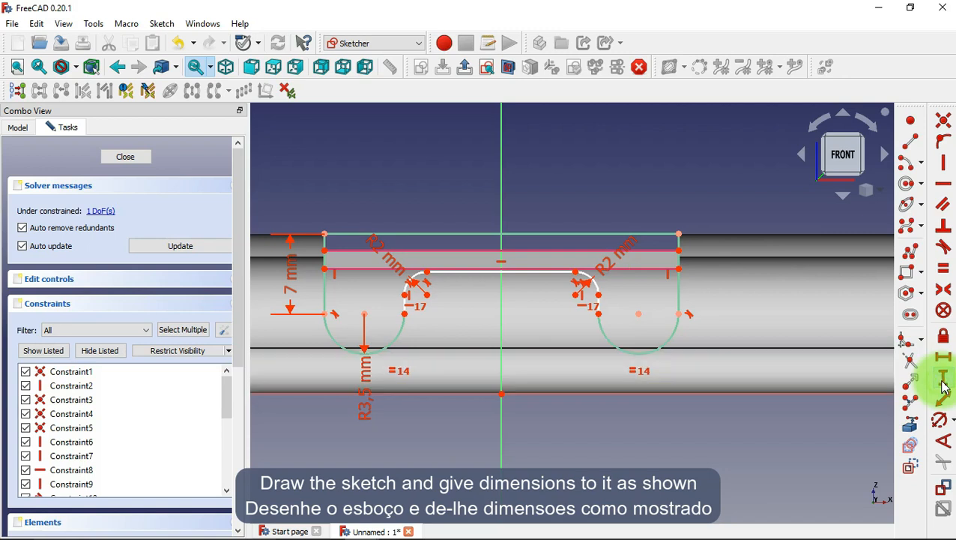
{"action": "left_click", "coordinate": [576, 271]}
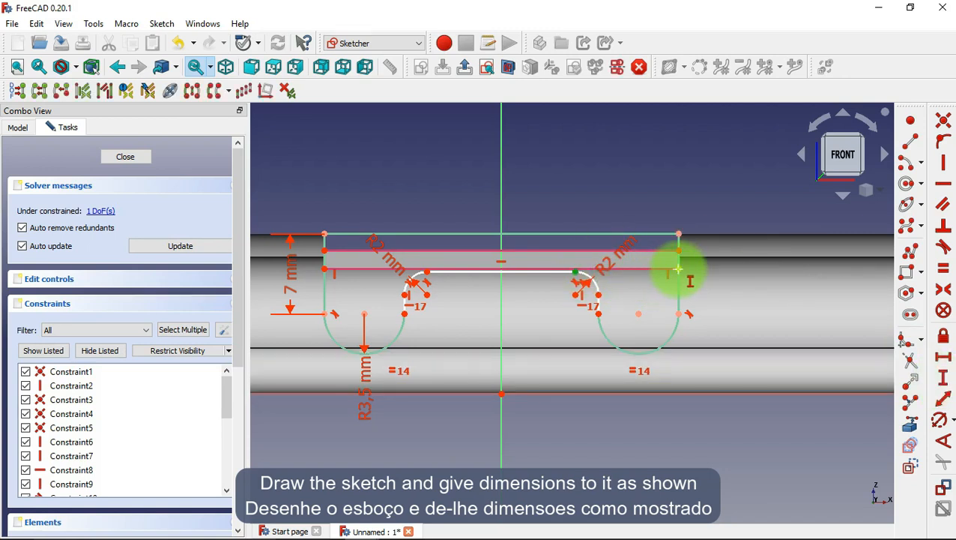
{"action": "left_click", "coordinate": [678, 268]}
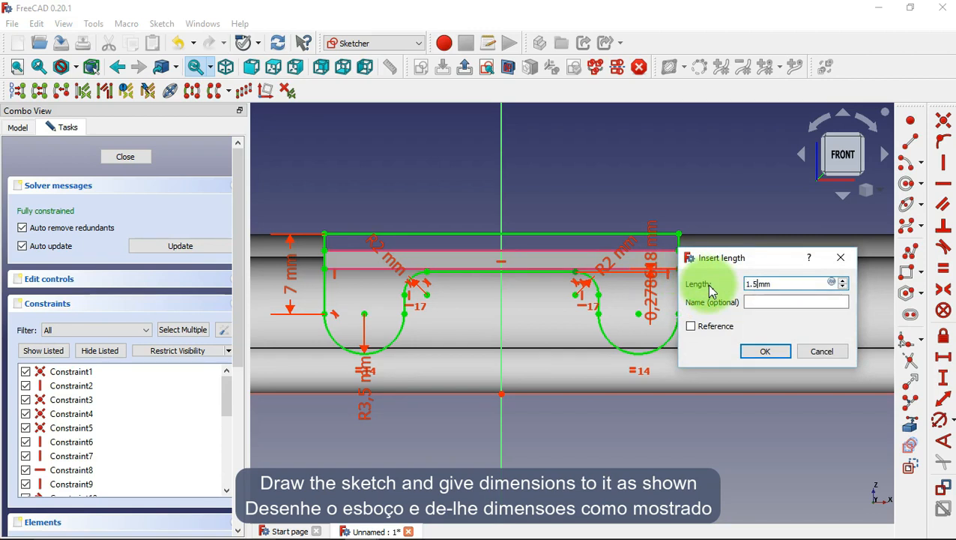
{"action": "type", "text": "1.5"}
{"action": "left_click", "coordinate": [762, 351]}
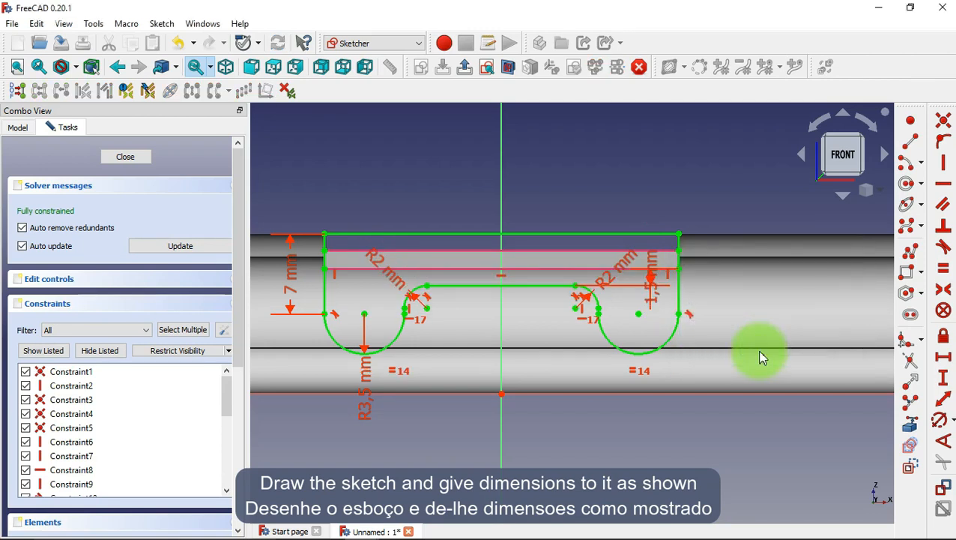
Close the sketch and cut it as a pocket 15 mm long, symmetric to the sketch plane
{"action": "left_click", "coordinate": [126, 158]}
{"action": "scroll", "coordinate": [341, 235], "scroll_direction": "up", "scroll_amount": 4}
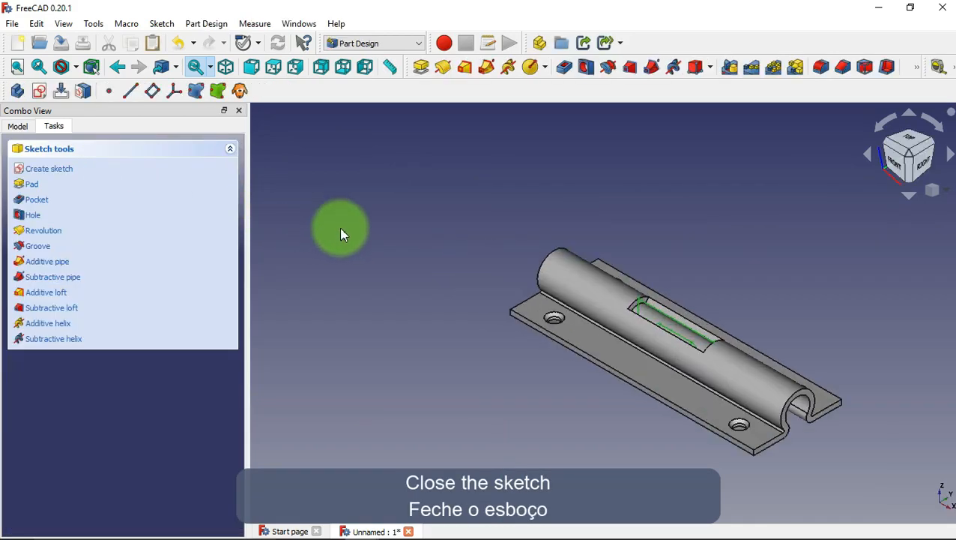
{"action": "scroll", "coordinate": [720, 426], "scroll_direction": "up", "scroll_amount": 2}
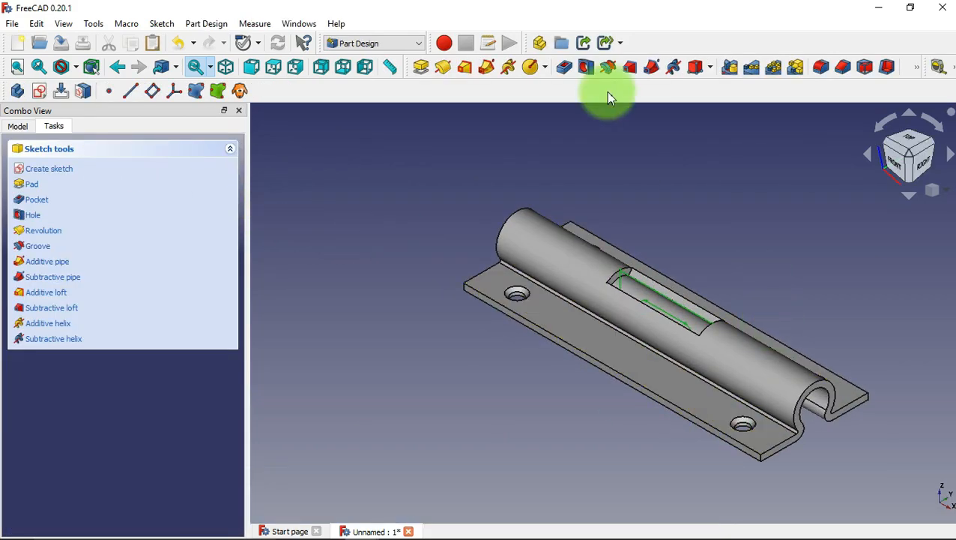
{"action": "left_click", "coordinate": [567, 66]}
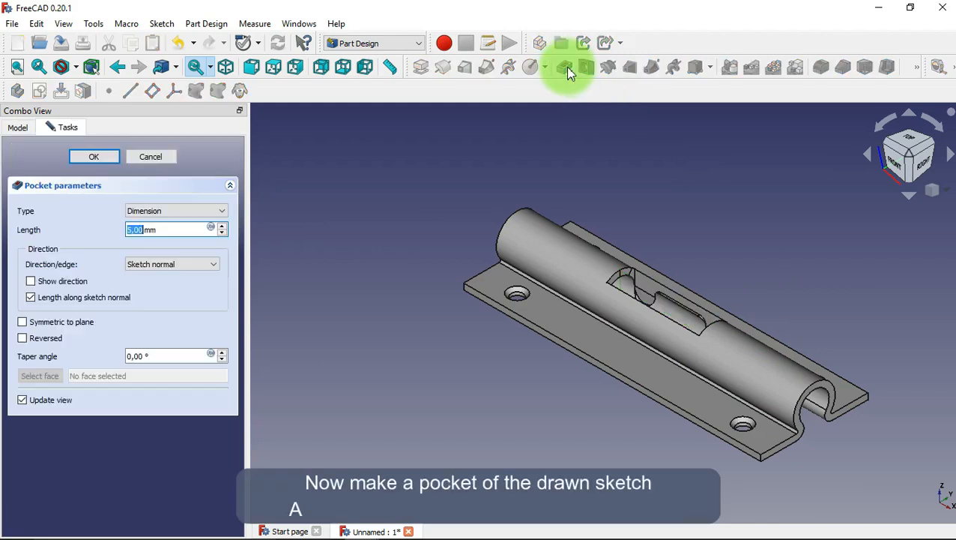
{"action": "left_click", "coordinate": [56, 323]}
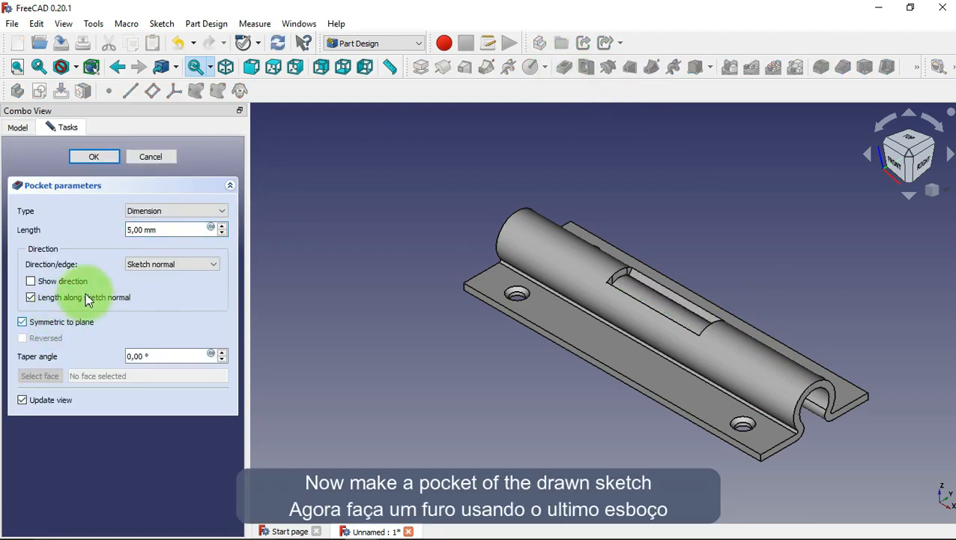
{"action": "left_click_drag", "start_coordinate": [203, 229], "coordinate": [120, 232]}
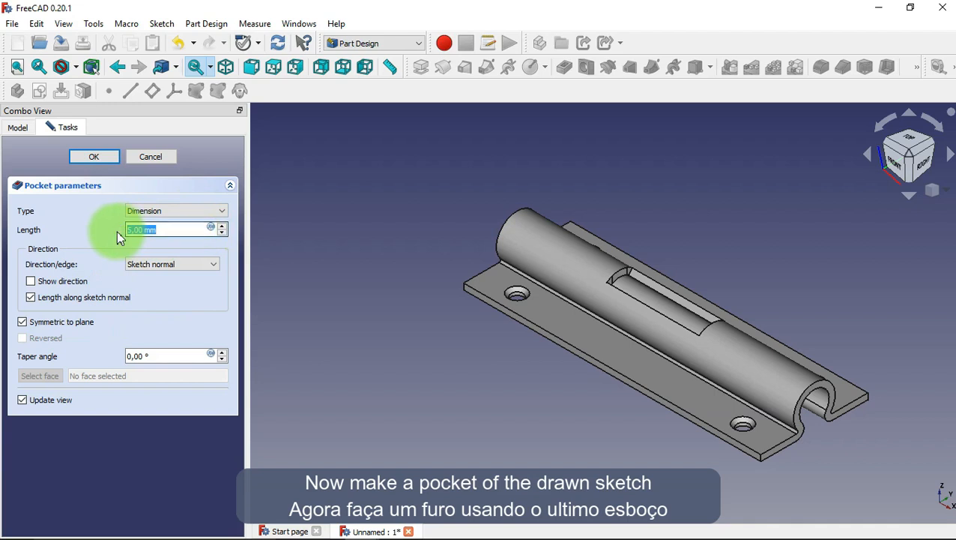
{"action": "type", "text": "15"}
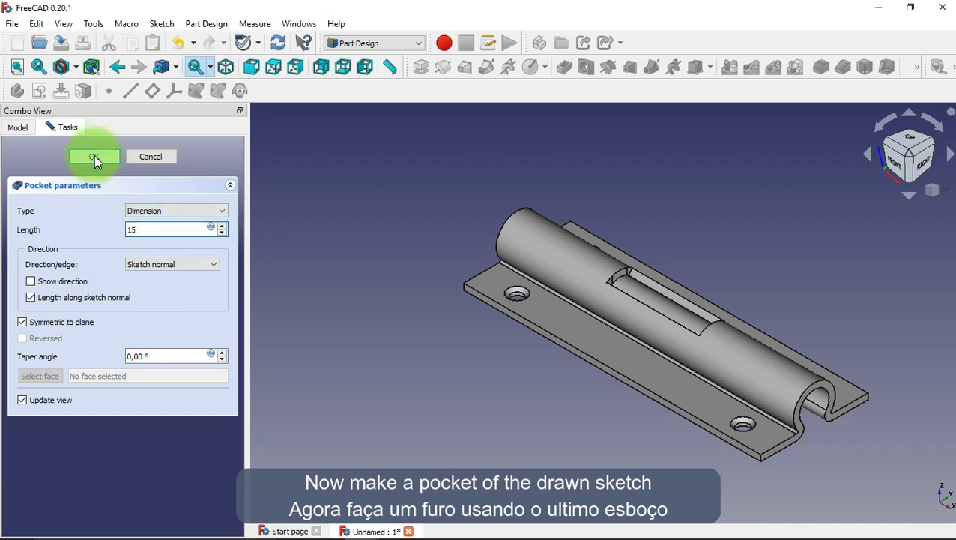
{"action": "left_click", "coordinate": [95, 158]}
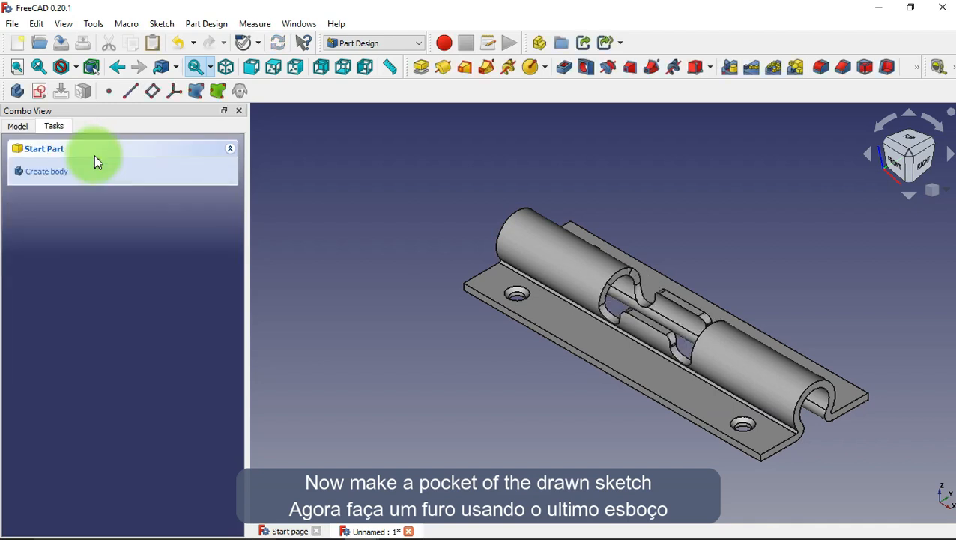
Edit the two-leg window pocket to be reversed instead of symmetric, cutting on one side of the bulb only
{"action": "left_click", "coordinate": [27, 127]}
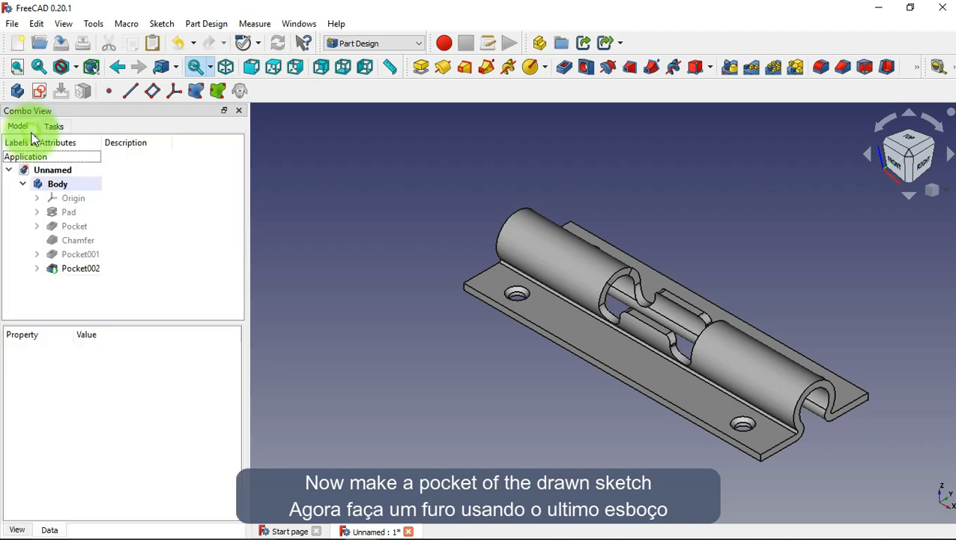
{"action": "double_click", "coordinate": [78, 270]}
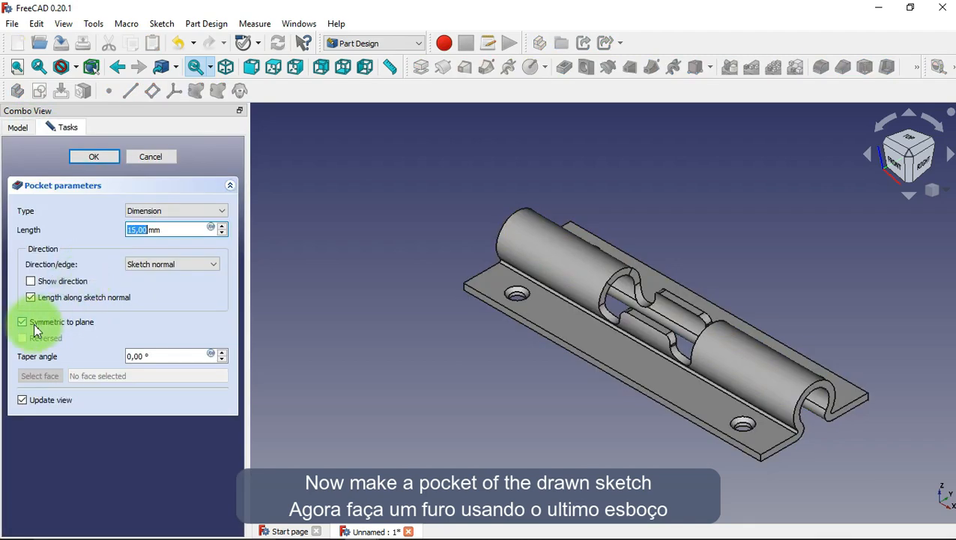
{"action": "left_click", "coordinate": [34, 323]}
{"action": "left_click", "coordinate": [21, 339]}
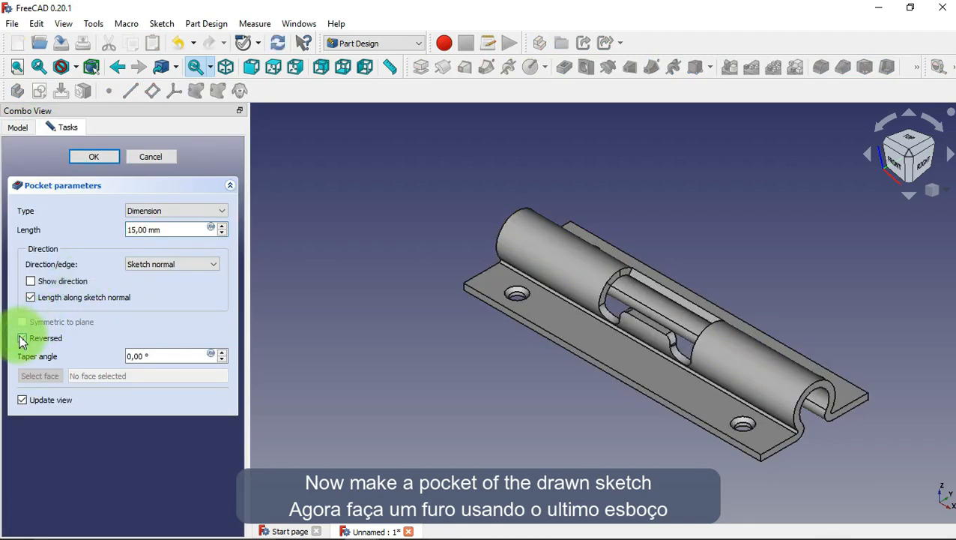
{"action": "left_click", "coordinate": [94, 159]}
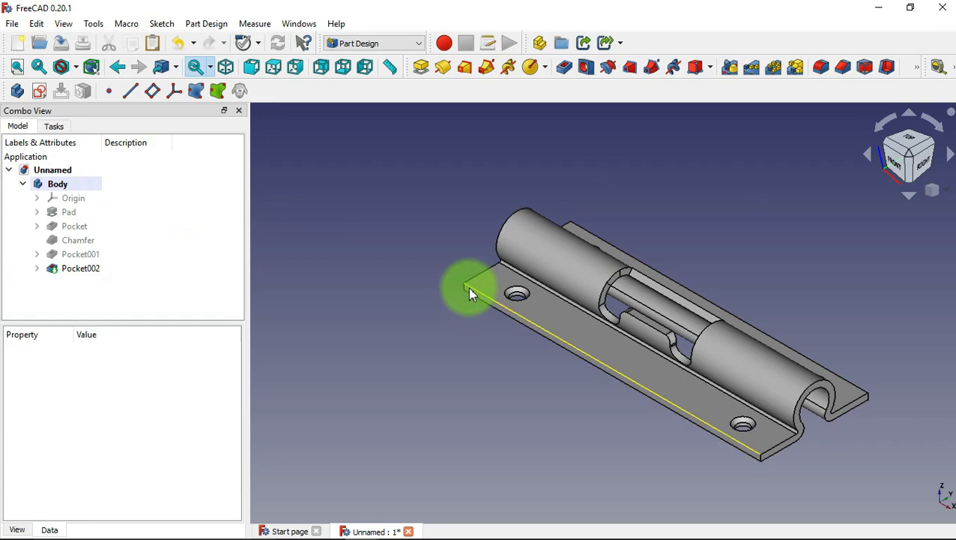
Fillet the short thickness edges at the four outer flange corners with a 2 mm radius, and return to the isometric view
{"action": "scroll", "coordinate": [469, 291], "scroll_direction": "up", "scroll_amount": 4}
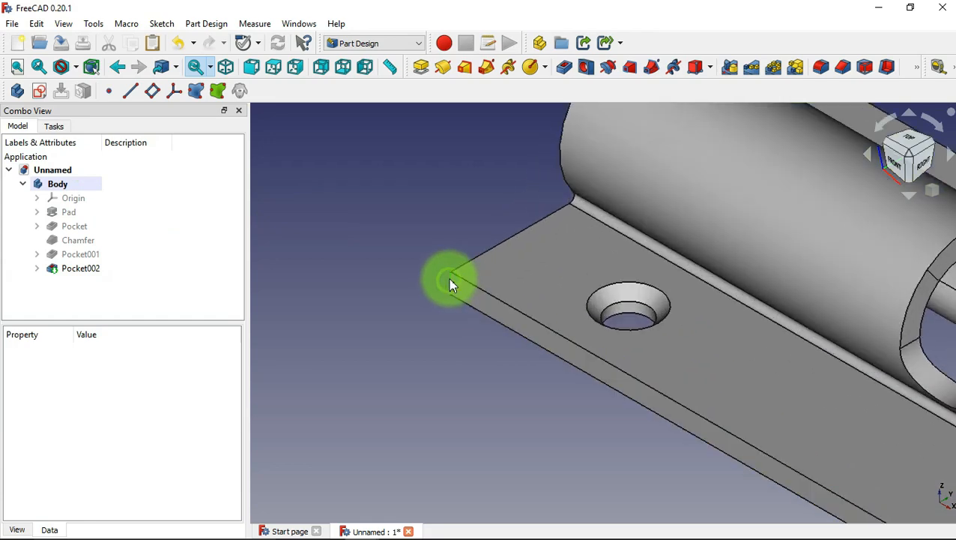
{"action": "left_click", "coordinate": [448, 278]}
{"action": "scroll", "coordinate": [350, 229], "scroll_direction": "down", "scroll_amount": 6}
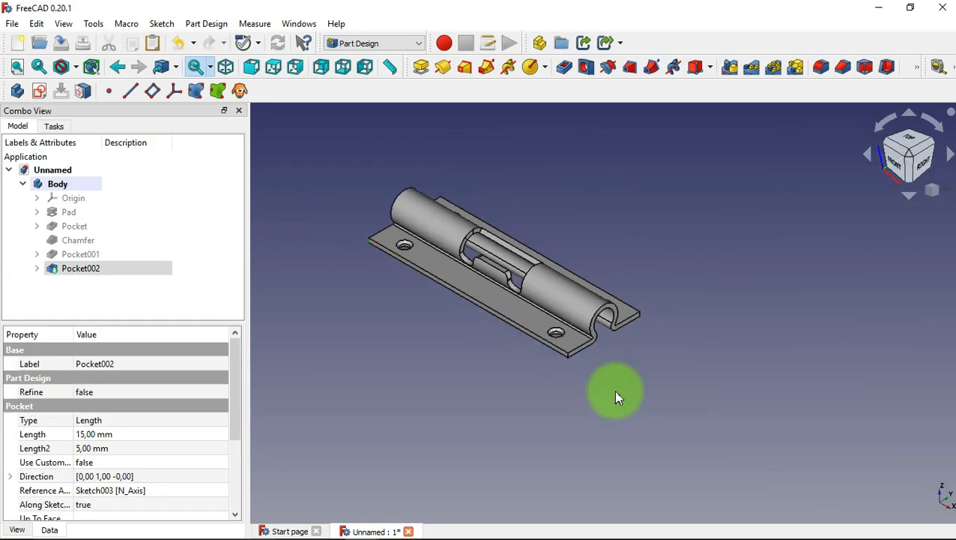
{"action": "scroll", "coordinate": [613, 389], "scroll_direction": "up", "scroll_amount": 4}
{"action": "scroll", "coordinate": [599, 252], "scroll_direction": "up", "scroll_amount": 2}
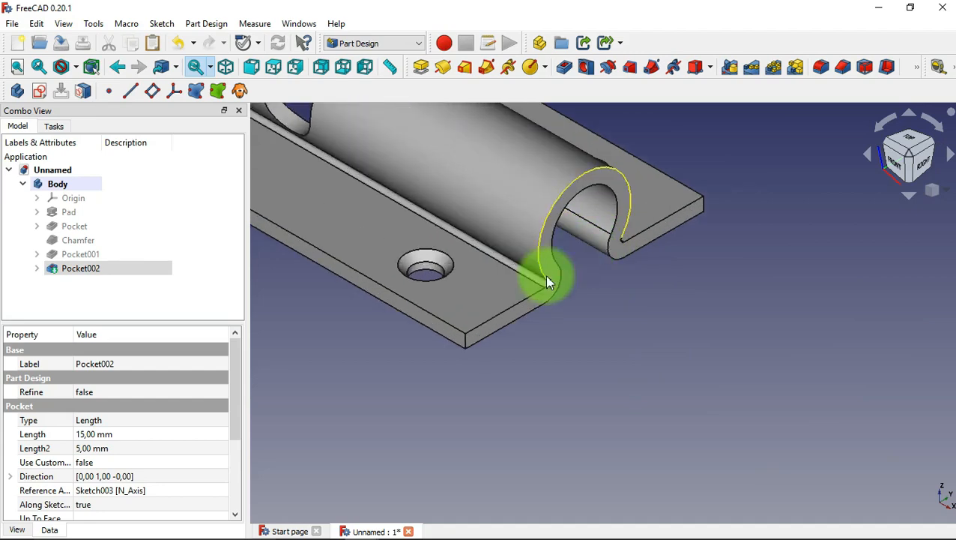
{"action": "left_click", "coordinate": [465, 341]}
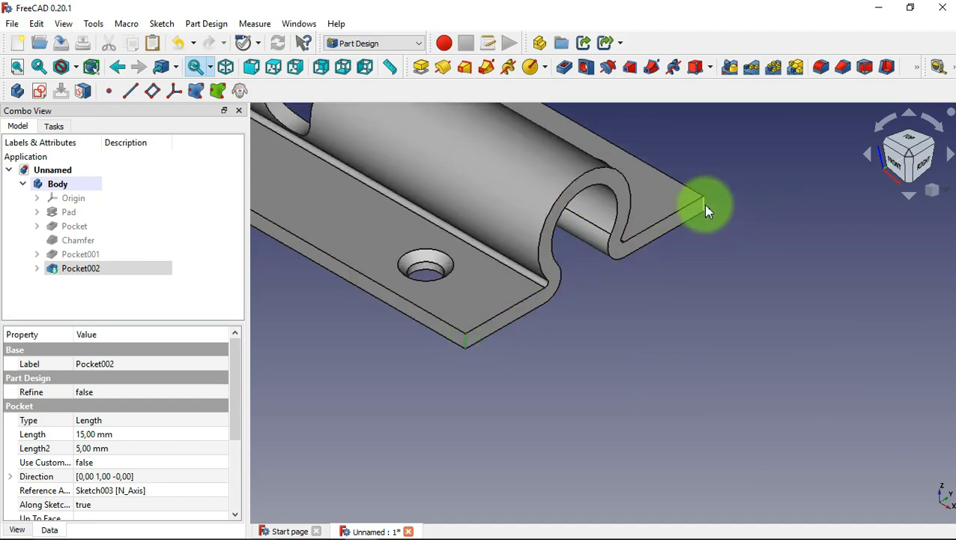
{"action": "scroll", "coordinate": [683, 283], "scroll_direction": "down", "scroll_amount": 2}
{"action": "scroll", "coordinate": [684, 285], "scroll_direction": "down", "scroll_amount": 4}
{"action": "middle_click_drag", "start_coordinate": [710, 231], "coordinate": [506, 269]}
{"action": "scroll", "coordinate": [503, 274], "scroll_direction": "up", "scroll_amount": 2}
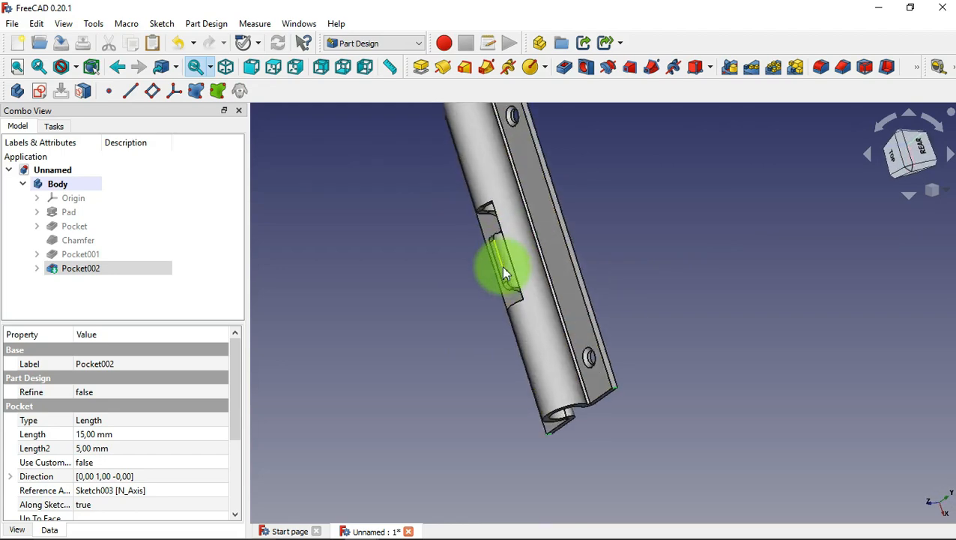
{"action": "scroll", "coordinate": [504, 271], "scroll_direction": "down", "scroll_amount": 4}
{"action": "scroll", "coordinate": [504, 209], "scroll_direction": "up", "scroll_amount": 4}
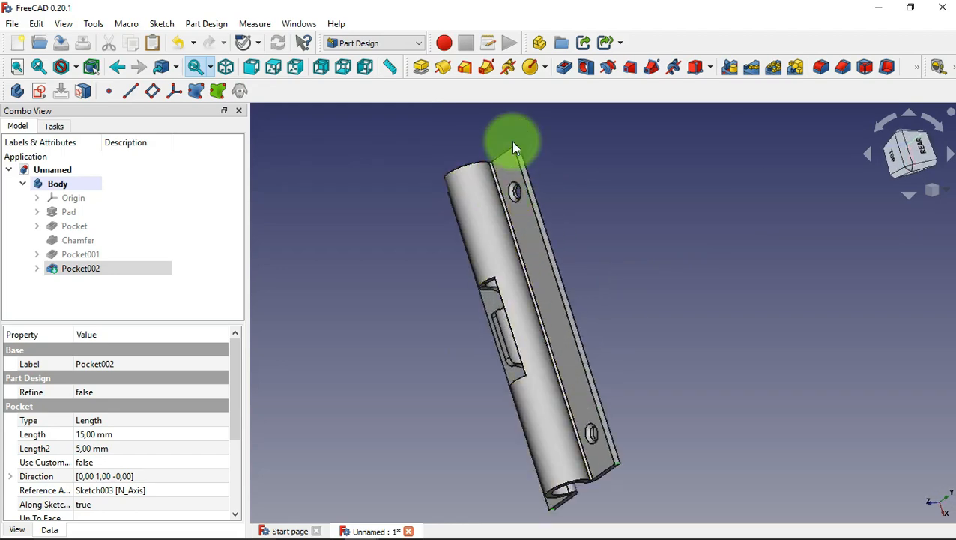
{"action": "scroll", "coordinate": [513, 147], "scroll_direction": "up", "scroll_amount": 4}
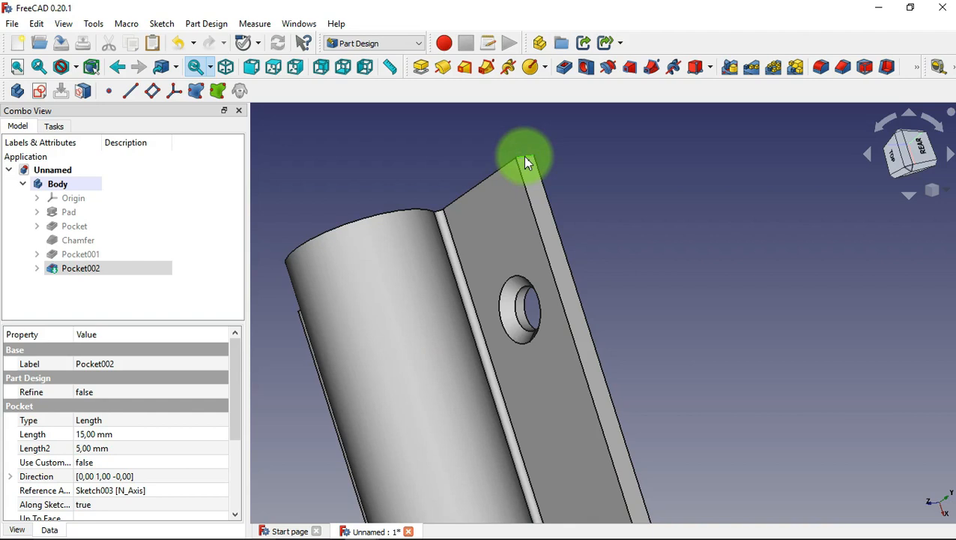
{"action": "left_click", "coordinate": [526, 160]}
{"action": "left_click", "coordinate": [819, 67]}
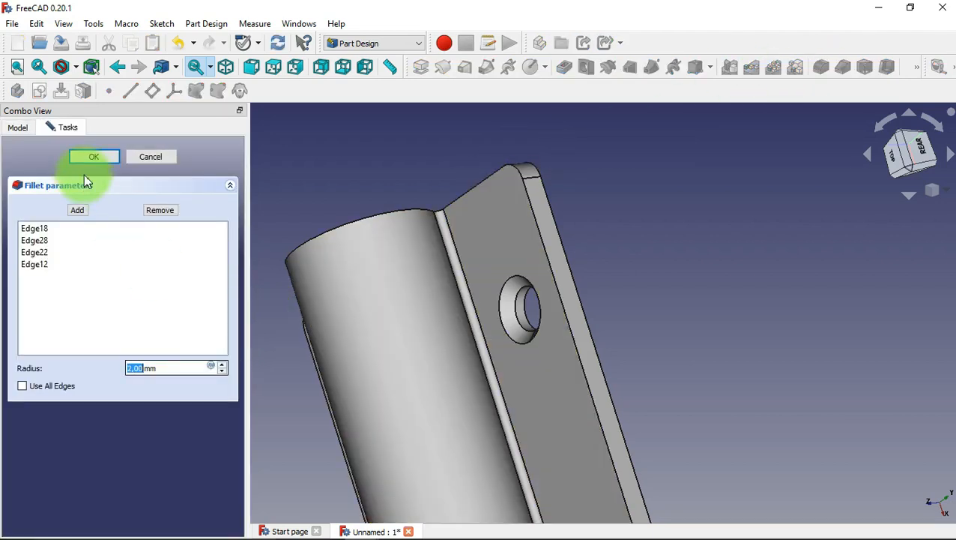
{"action": "left_click", "coordinate": [95, 159]}
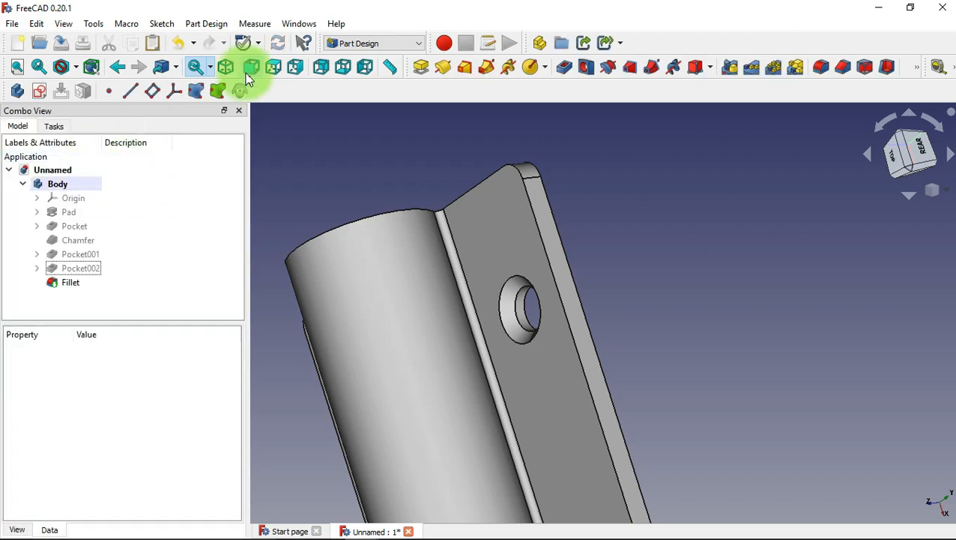
{"action": "left_click", "coordinate": [226, 66]}
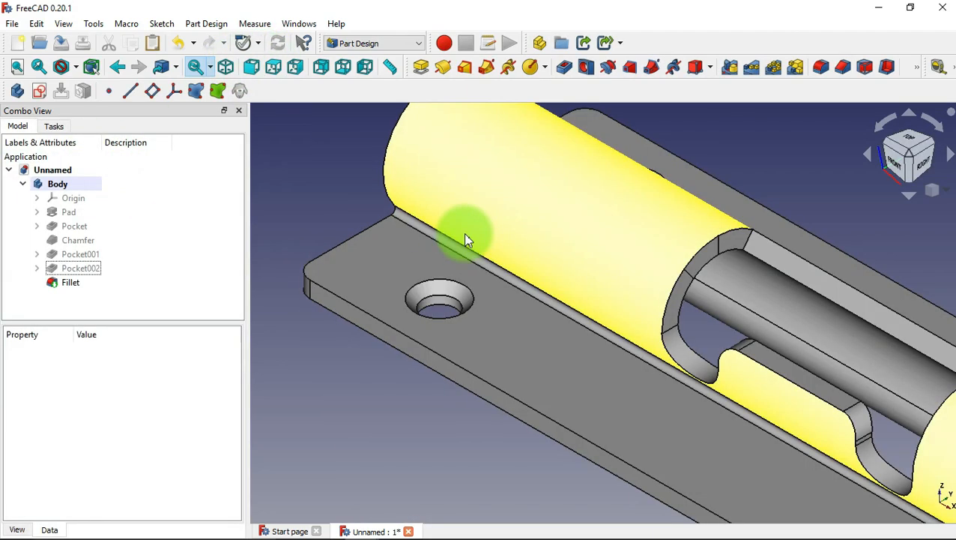